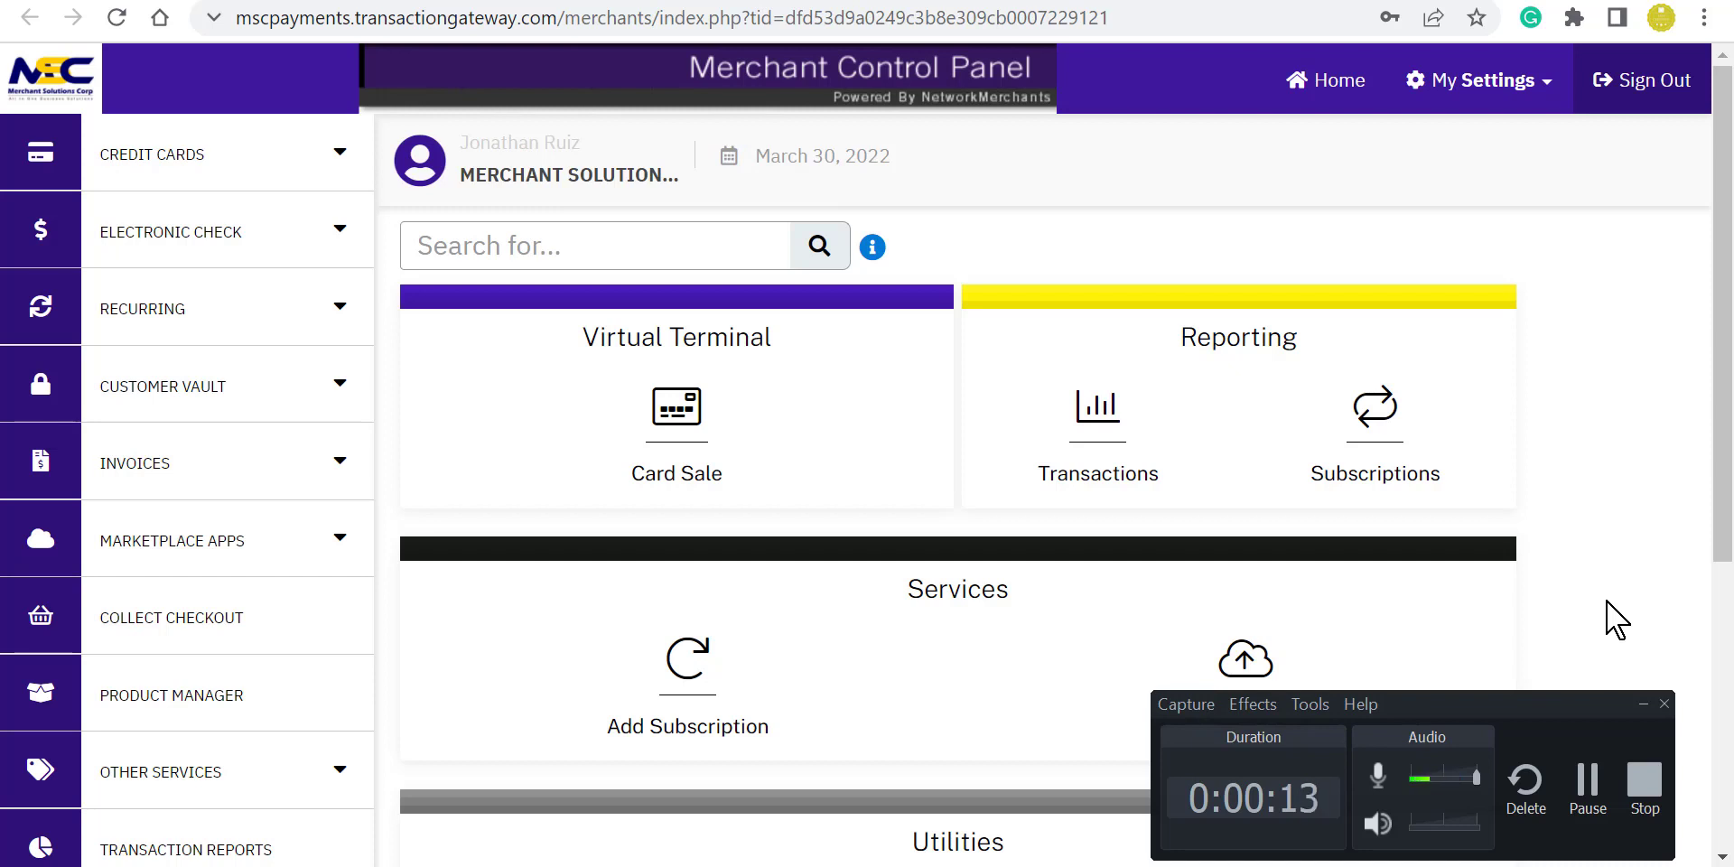
{"action": "left_click", "coordinate": [1643, 705]}
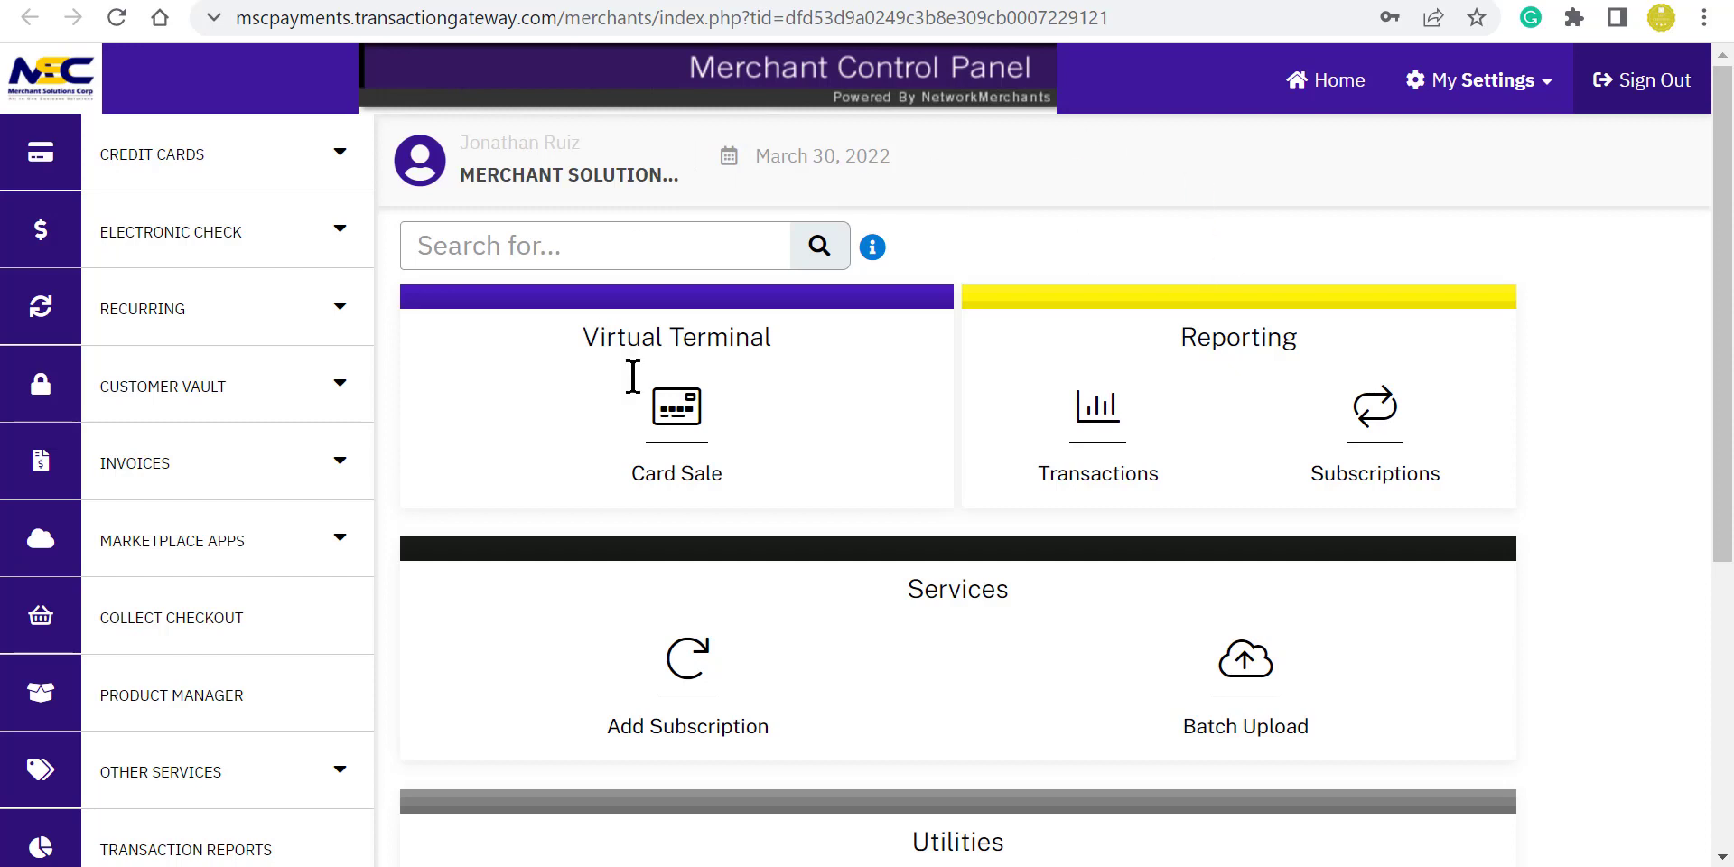
{"action": "left_click", "coordinate": [1325, 86]}
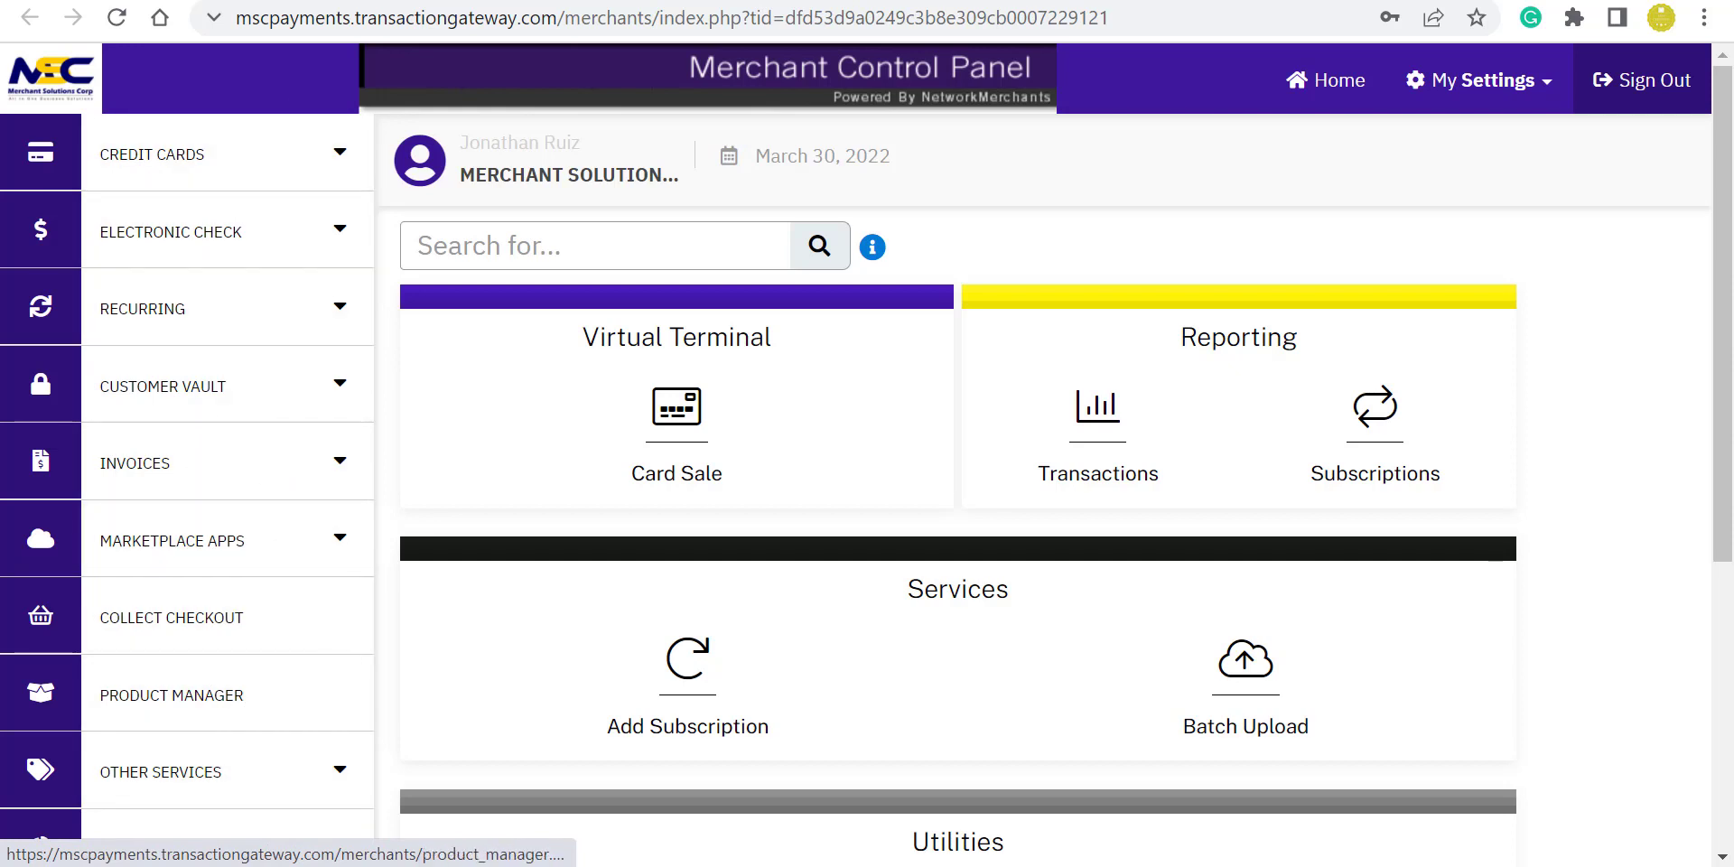
Step: Open the credit card Sale form of the virtual terminal
{"action": "left_click", "coordinate": [341, 155]}
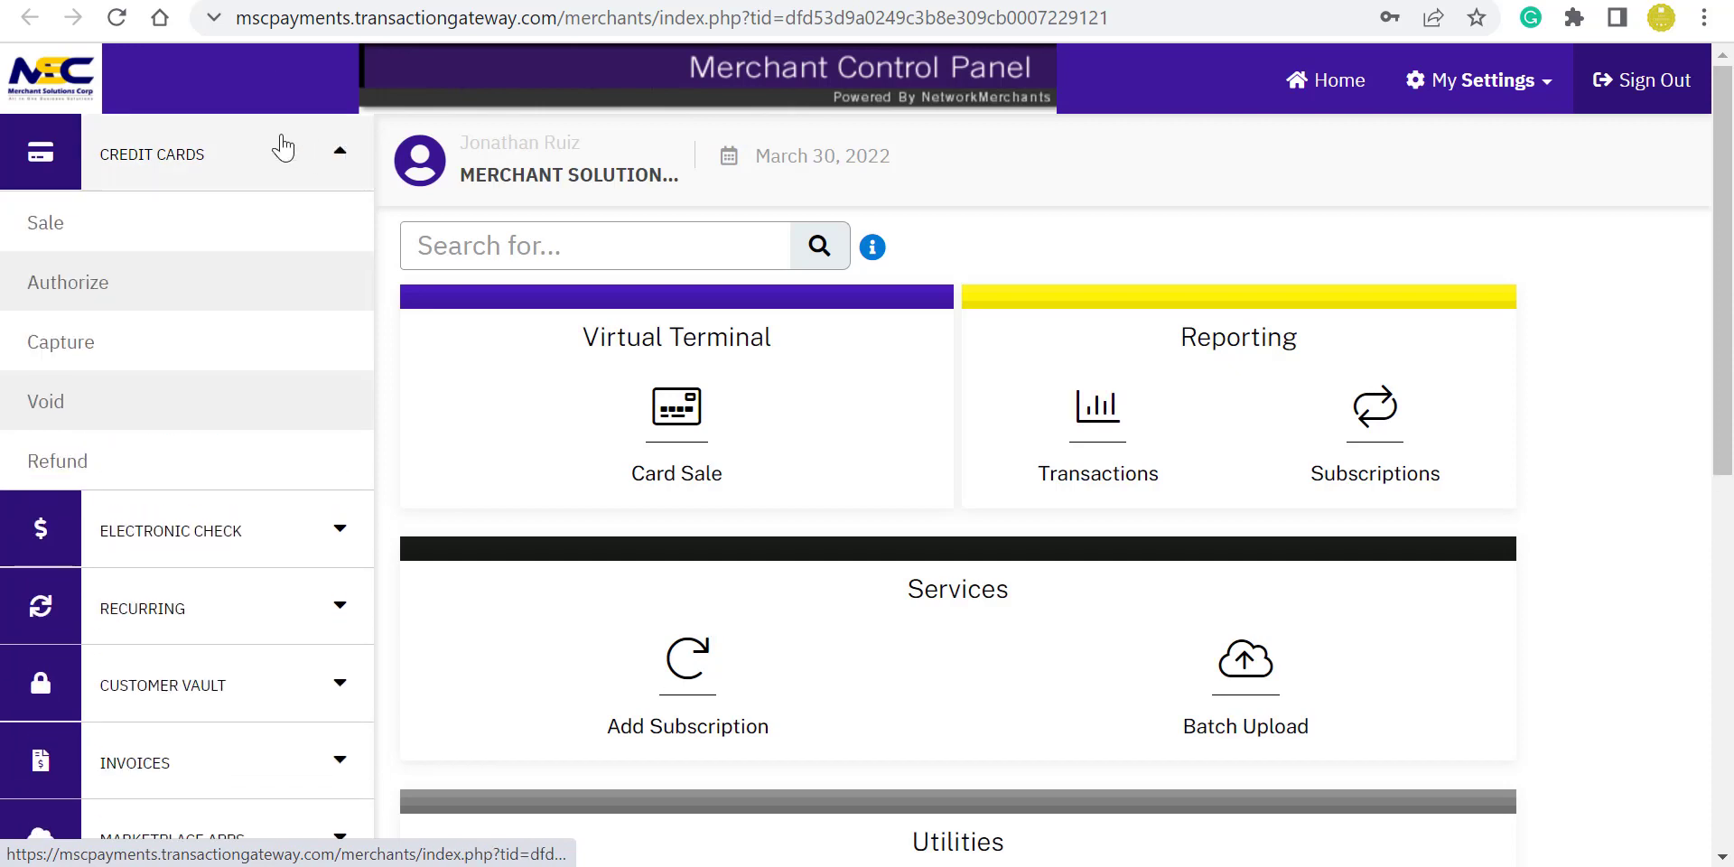
{"action": "left_click", "coordinate": [143, 236]}
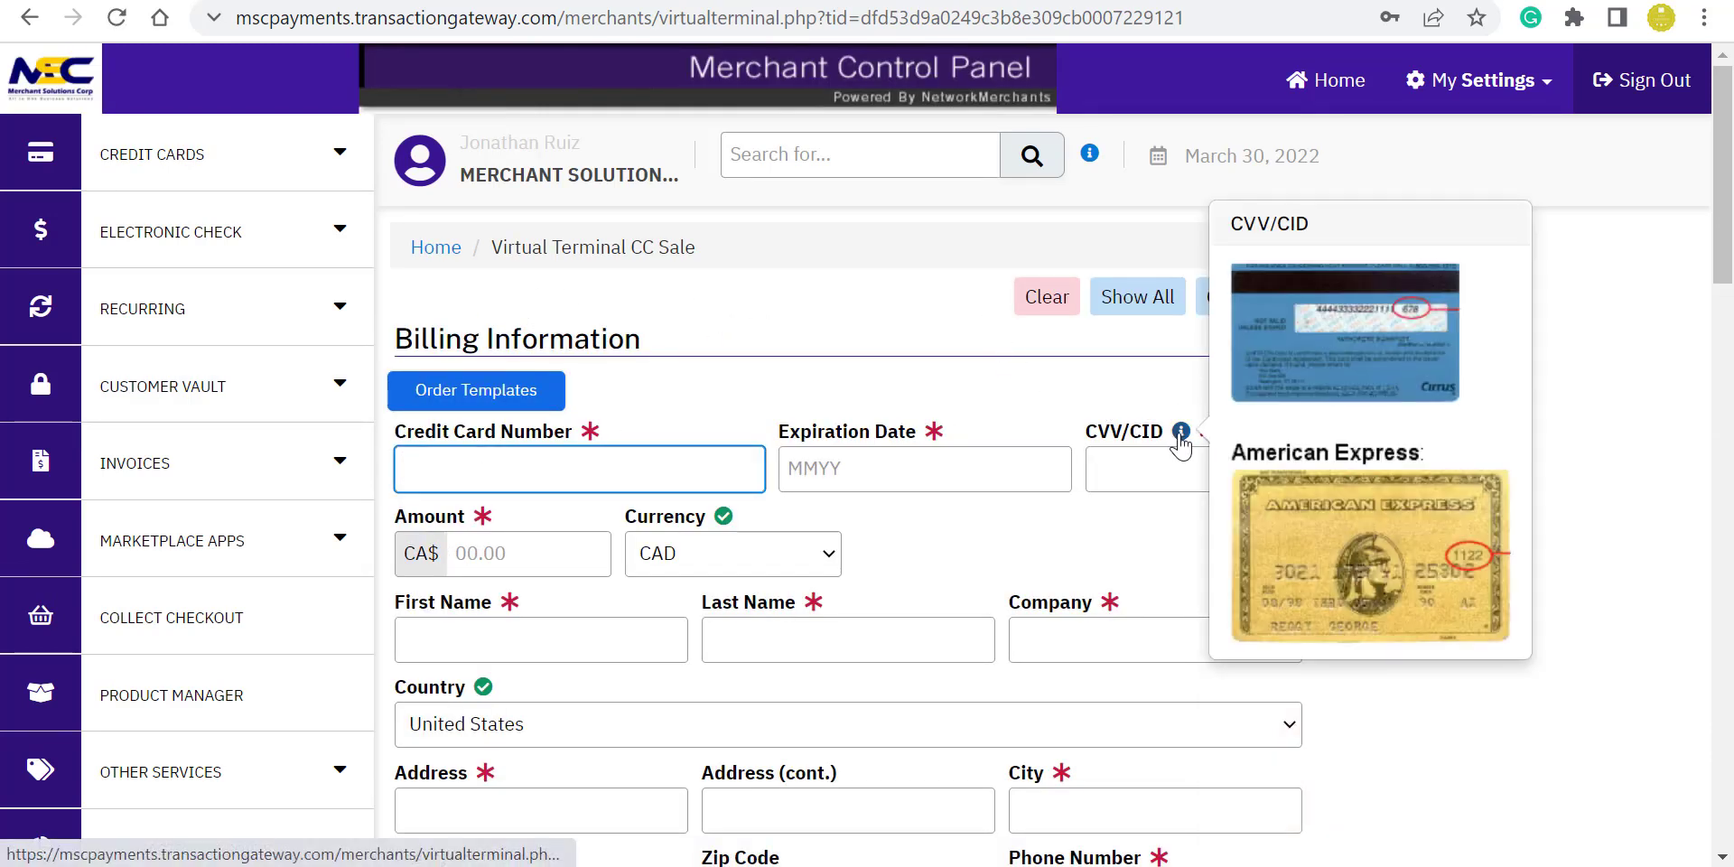
{"action": "left_click", "coordinate": [613, 431]}
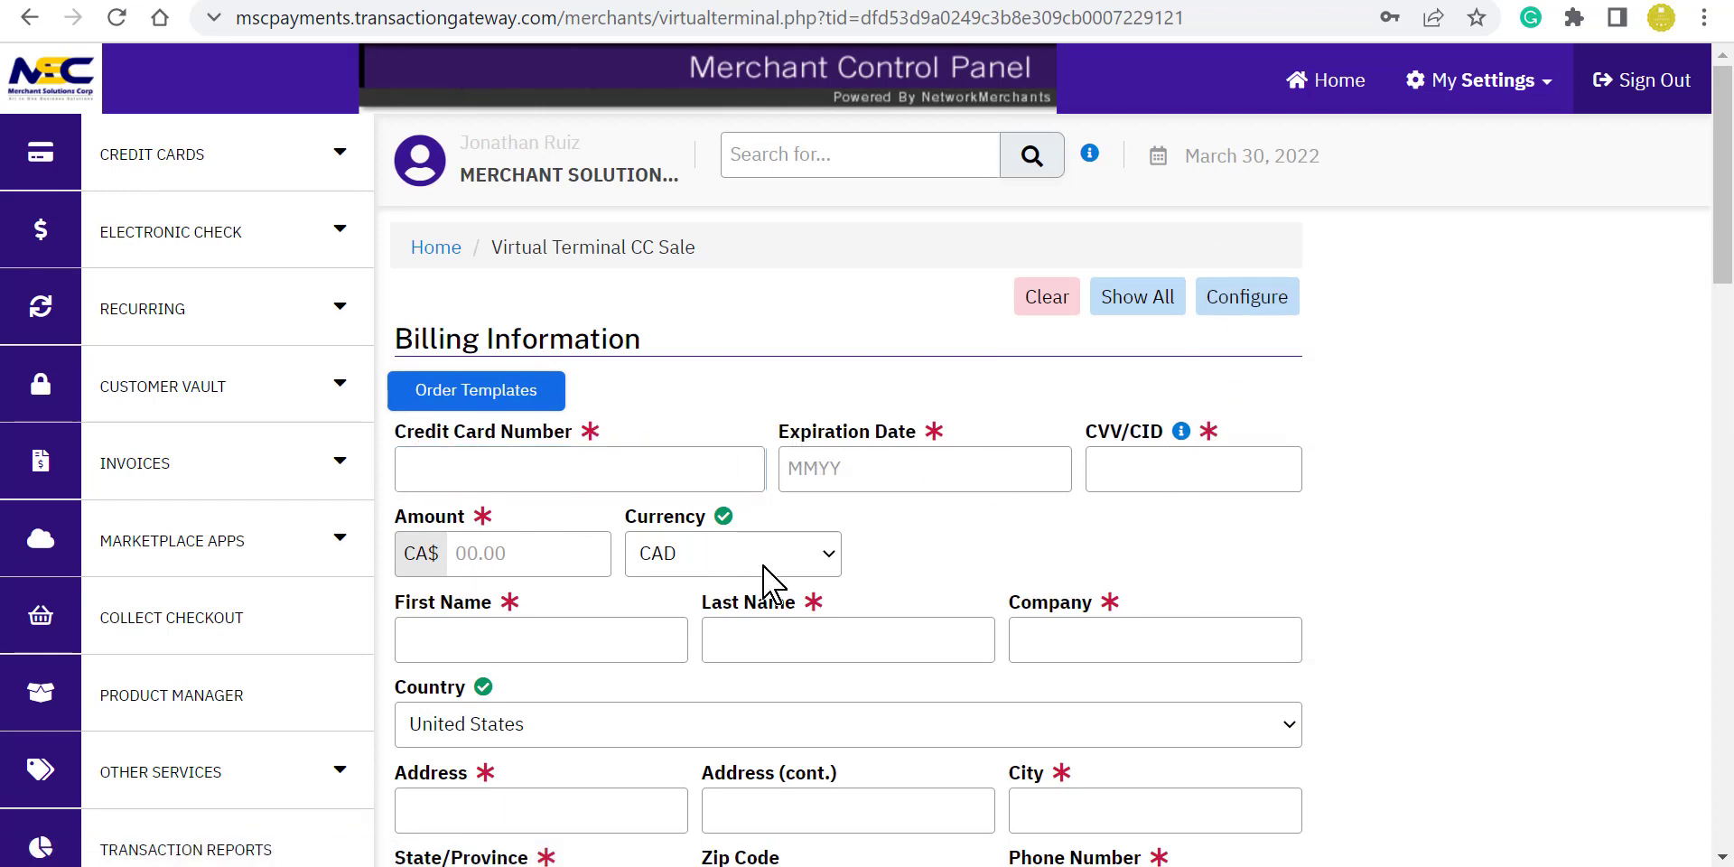
Step: Set the sale's currency to USD in the billing information
{"action": "scroll", "coordinate": [980, 533], "scroll_direction": "down", "scroll_amount": 1}
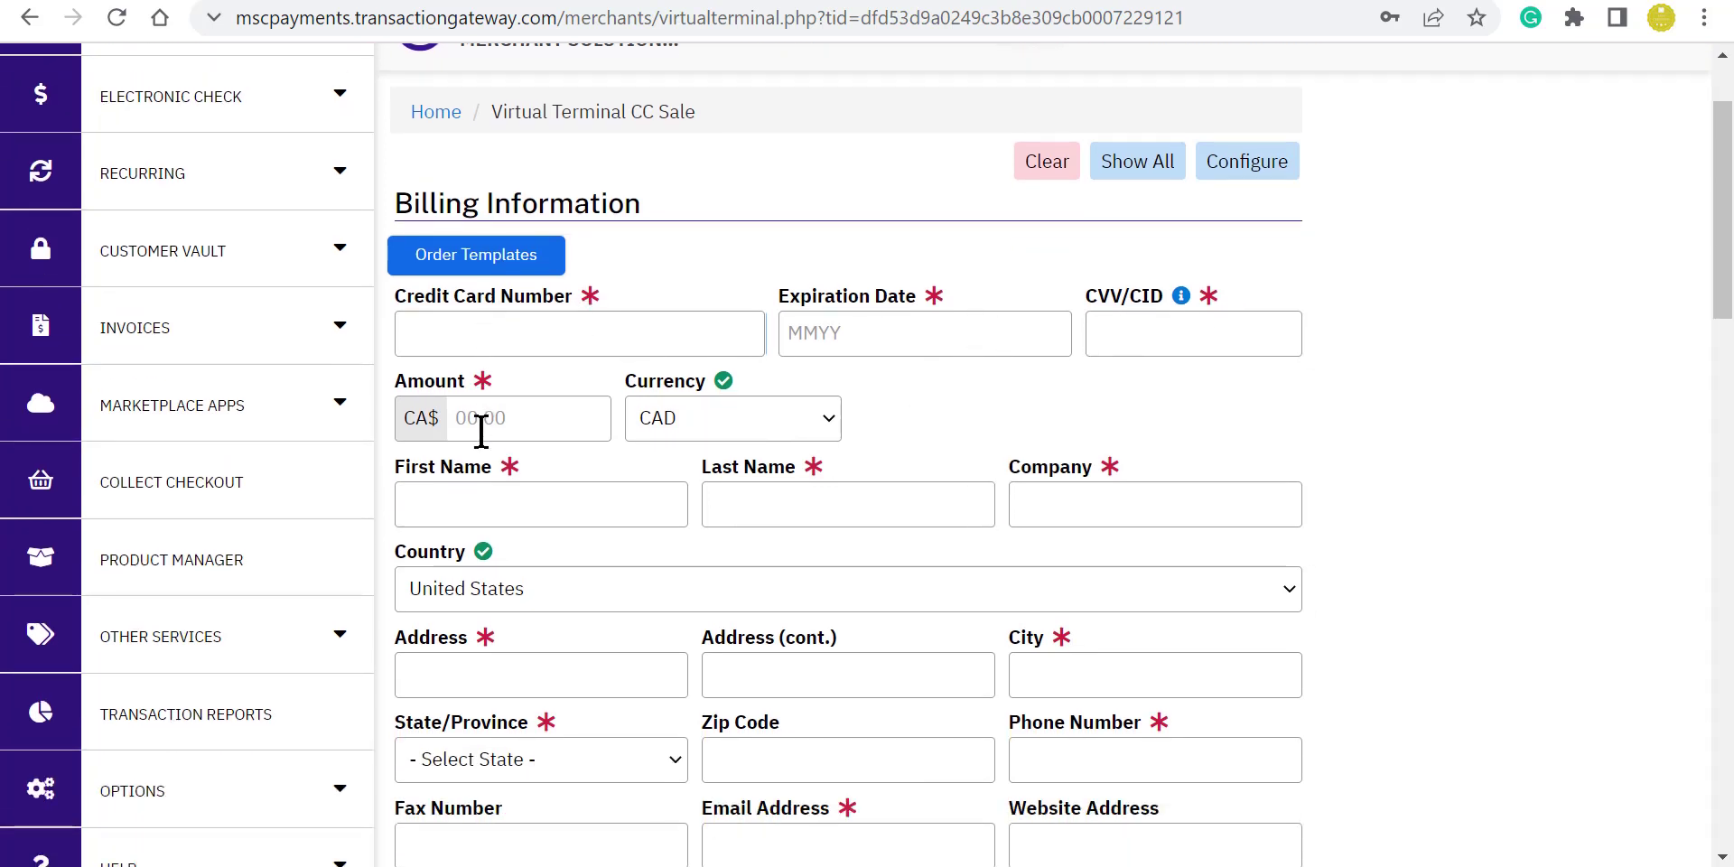
{"action": "left_click", "coordinate": [759, 432]}
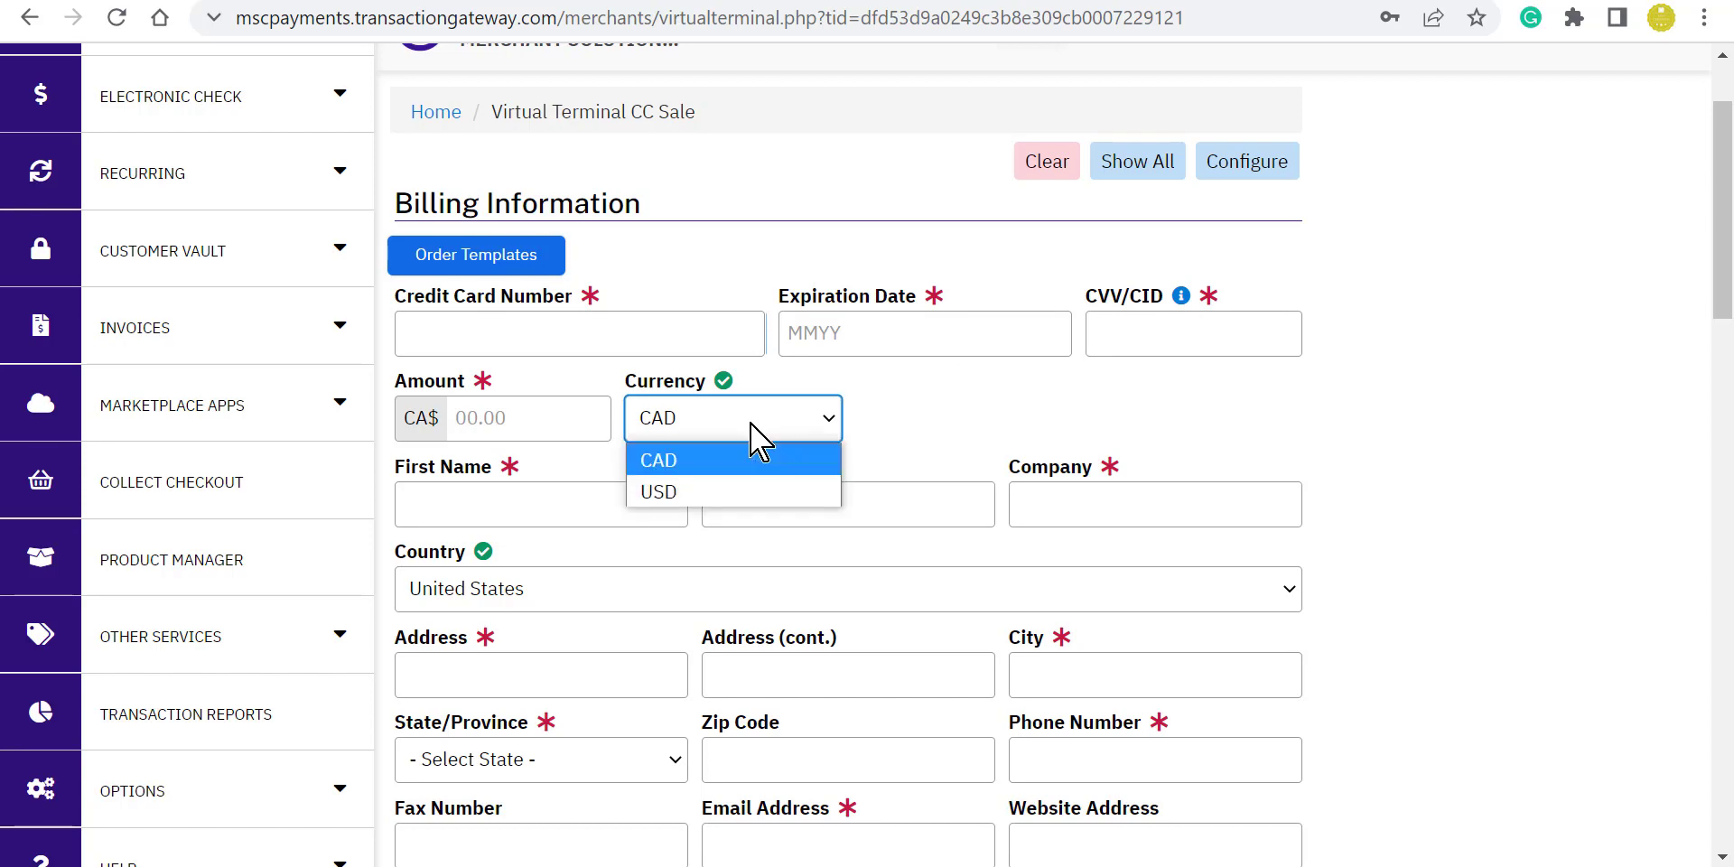
{"action": "left_click", "coordinate": [747, 493]}
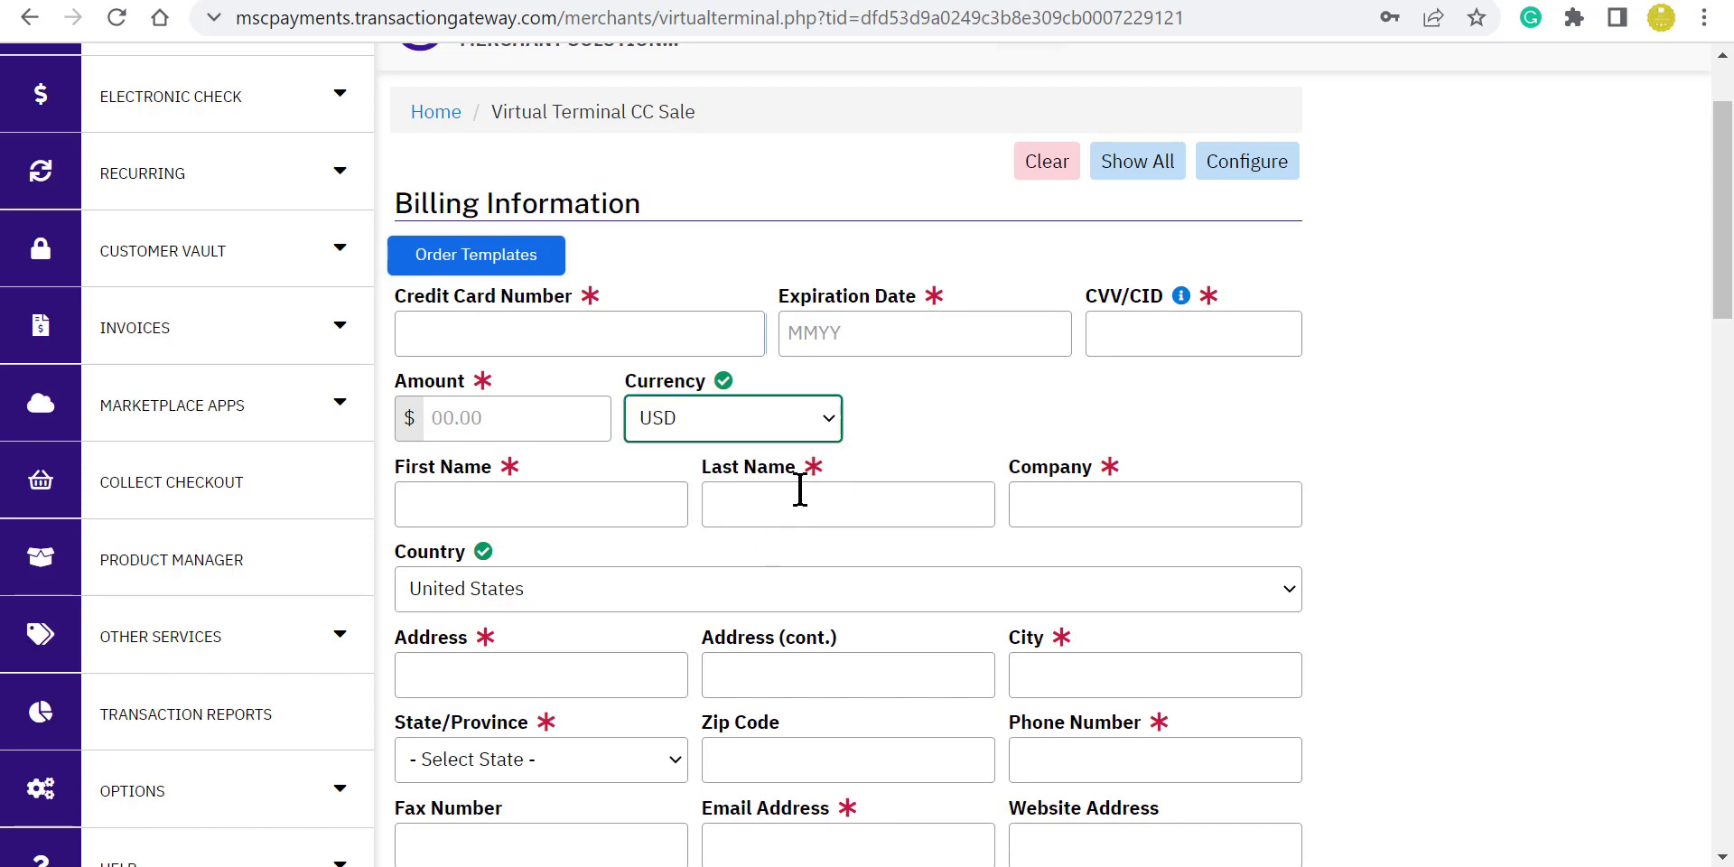
{"action": "left_click", "coordinate": [1434, 493]}
Step: Add one row to the Products table of the sale form and remove four rows, leaving two
{"action": "scroll", "coordinate": [506, 468], "scroll_direction": "down", "scroll_amount": 2}
{"action": "scroll", "coordinate": [736, 555], "scroll_direction": "down", "scroll_amount": 13}
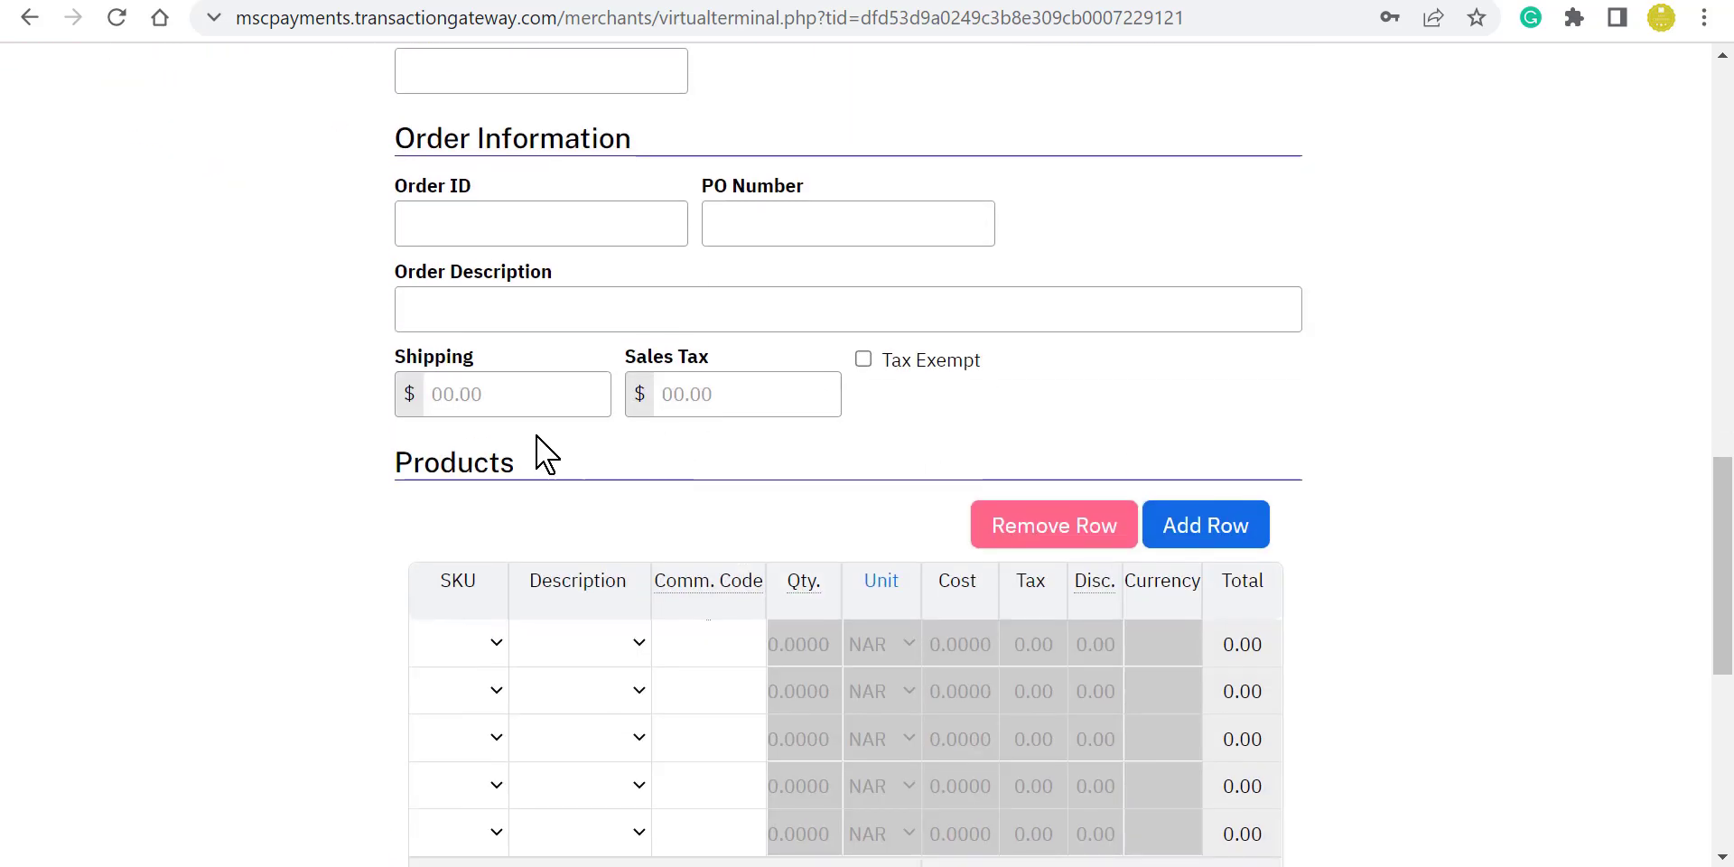
{"action": "left_click", "coordinate": [1220, 531]}
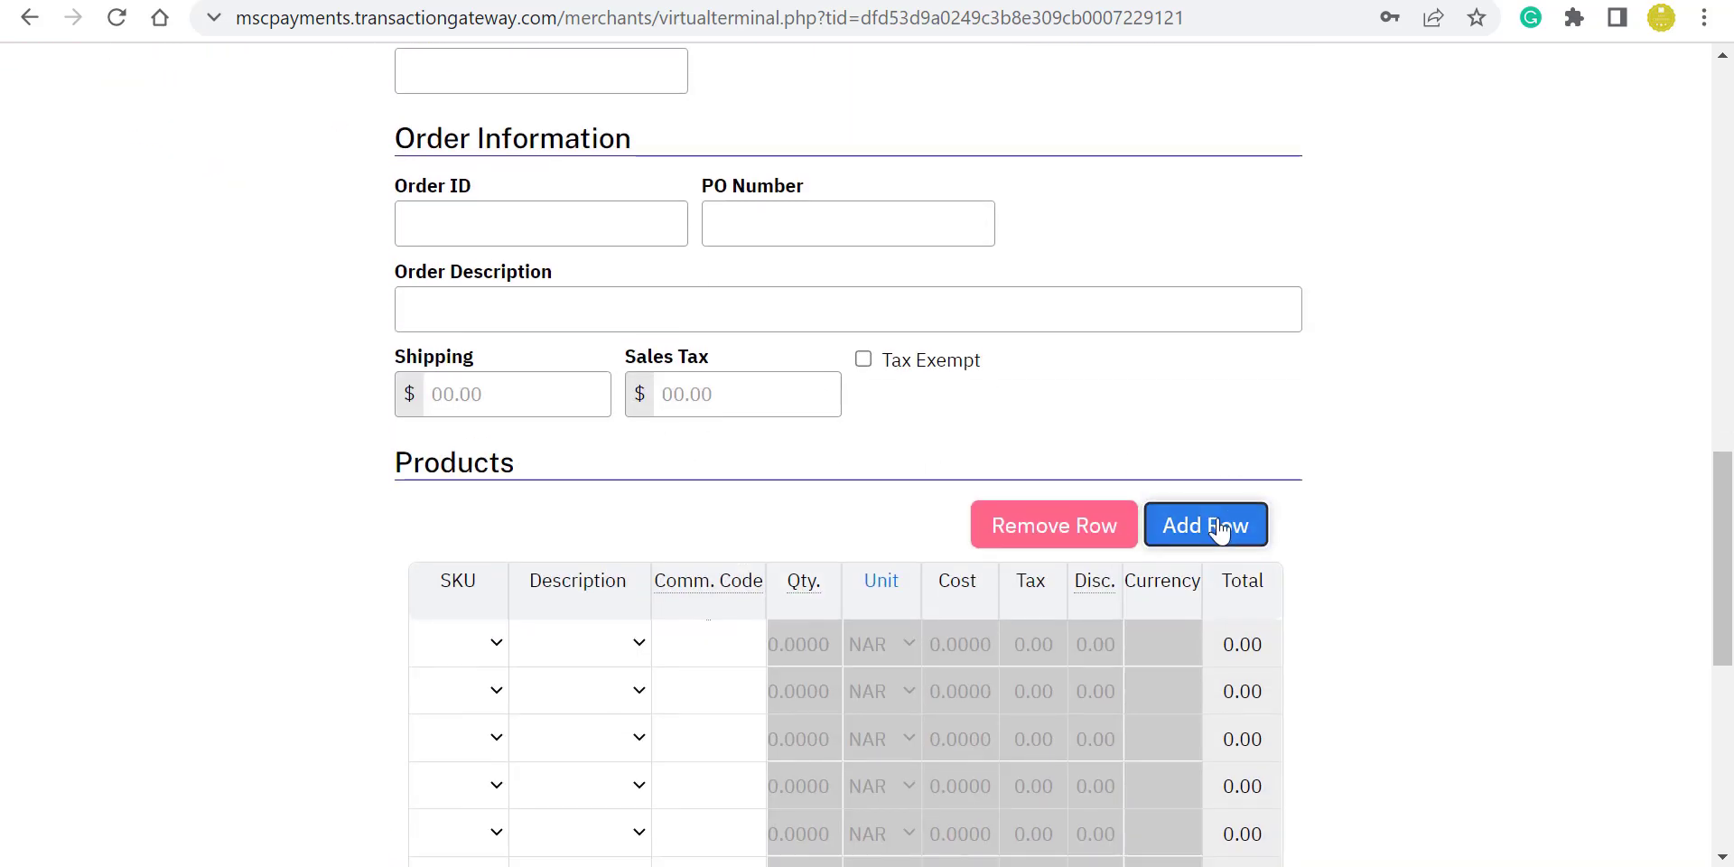
{"action": "left_click", "coordinate": [1065, 525]}
{"action": "left_click", "coordinate": [1066, 525]}
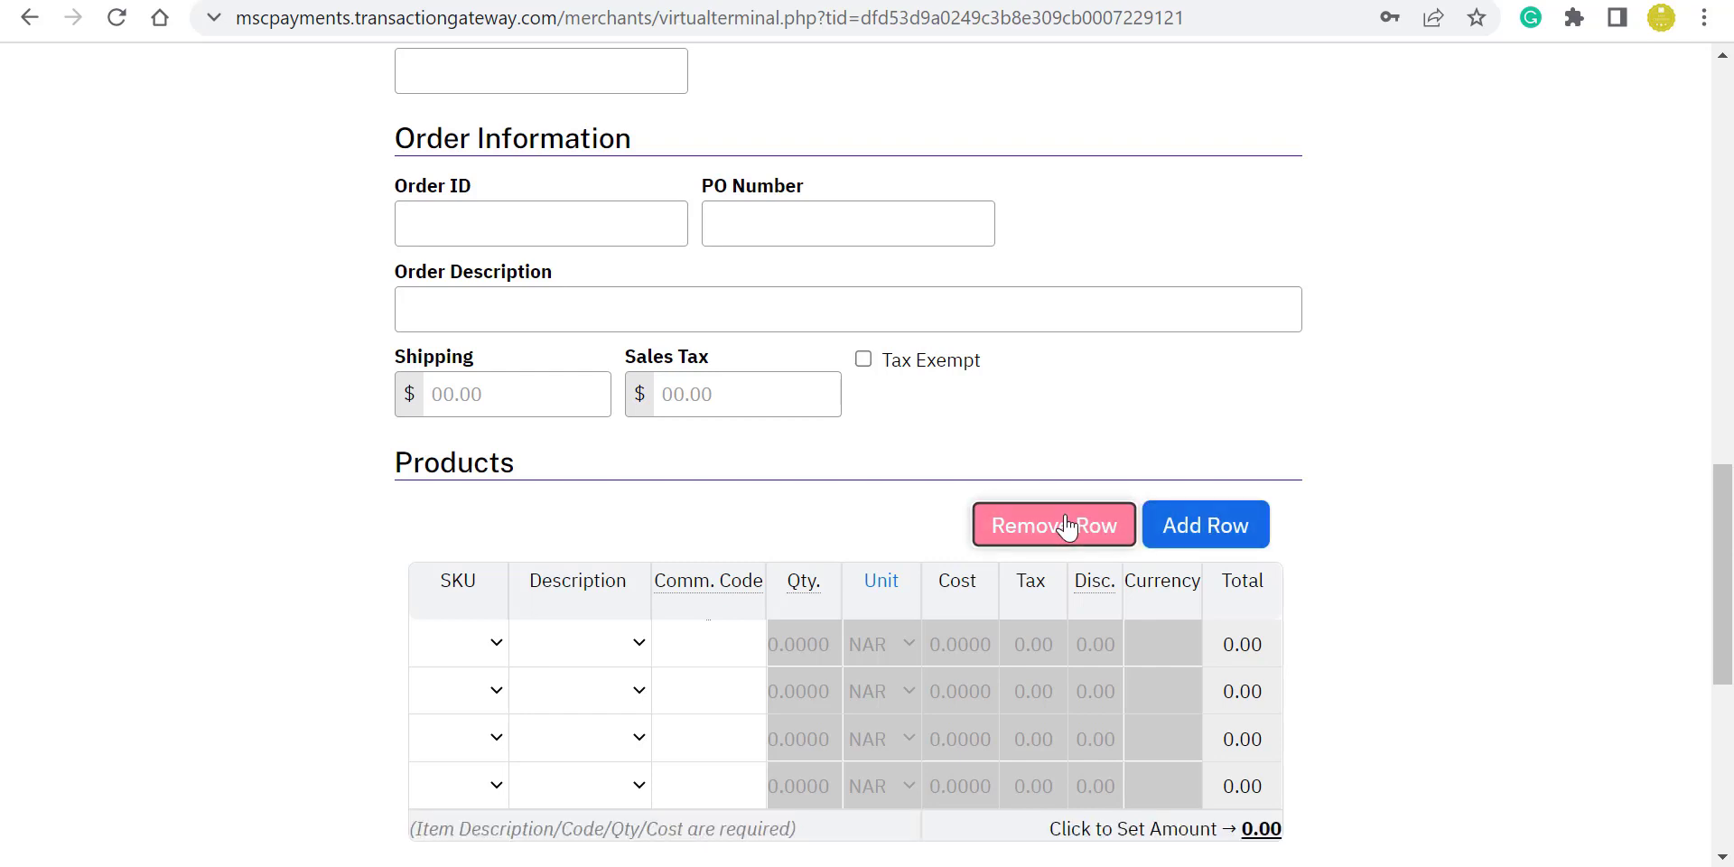
{"action": "left_click", "coordinate": [1065, 525]}
{"action": "left_click", "coordinate": [1066, 524]}
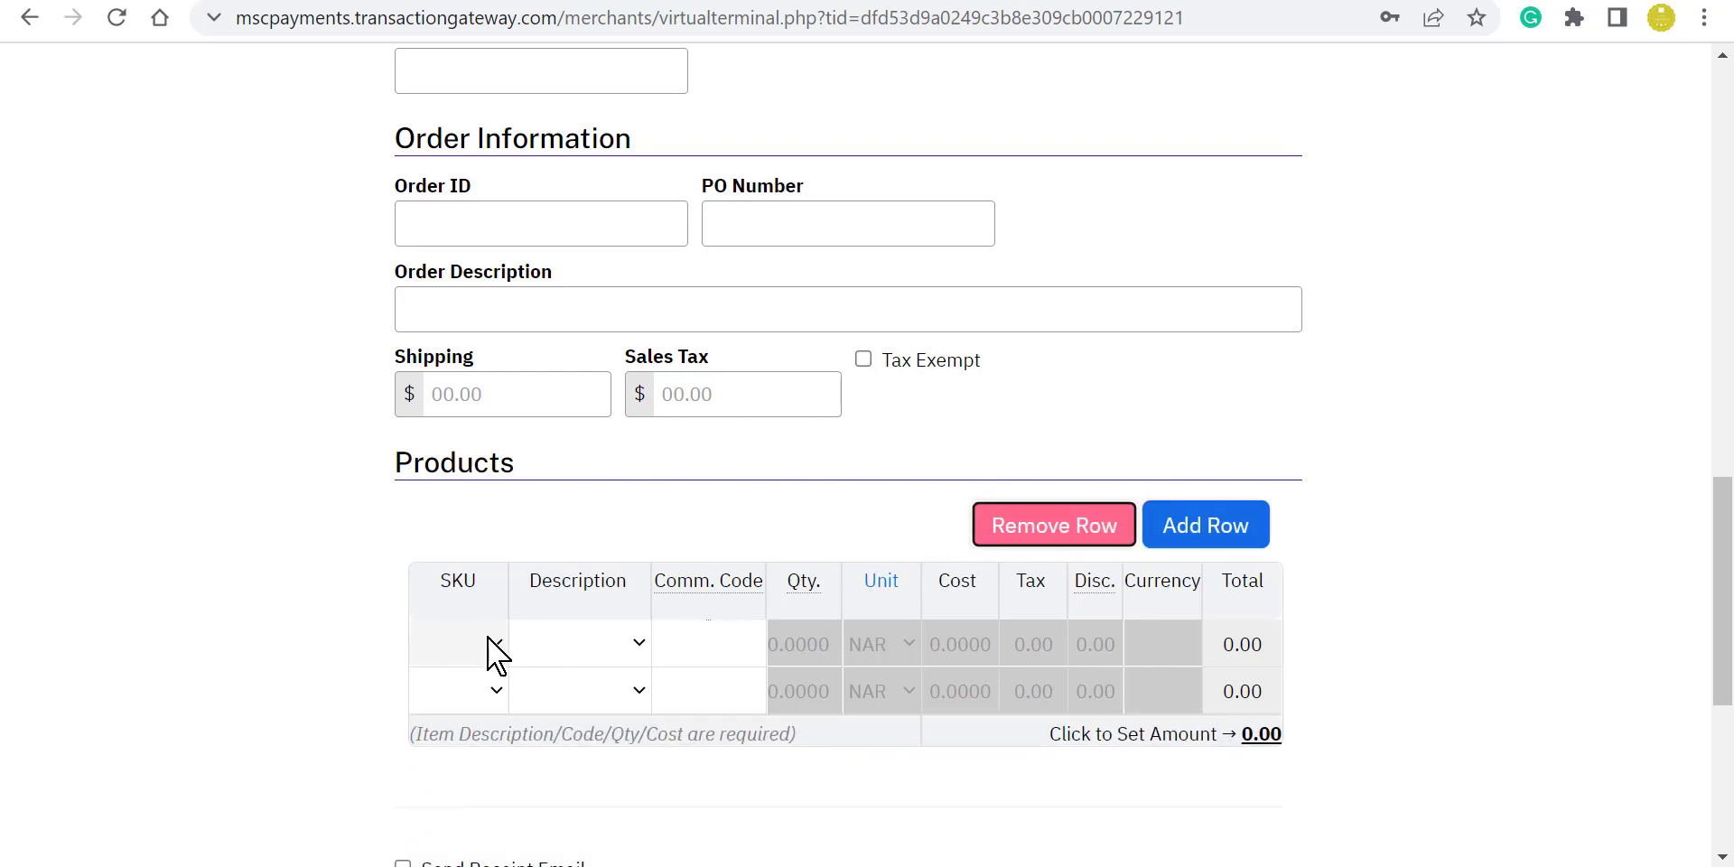
Step: Choose the HOME PILLOWS item as the description in the first product row
{"action": "left_click", "coordinate": [637, 644]}
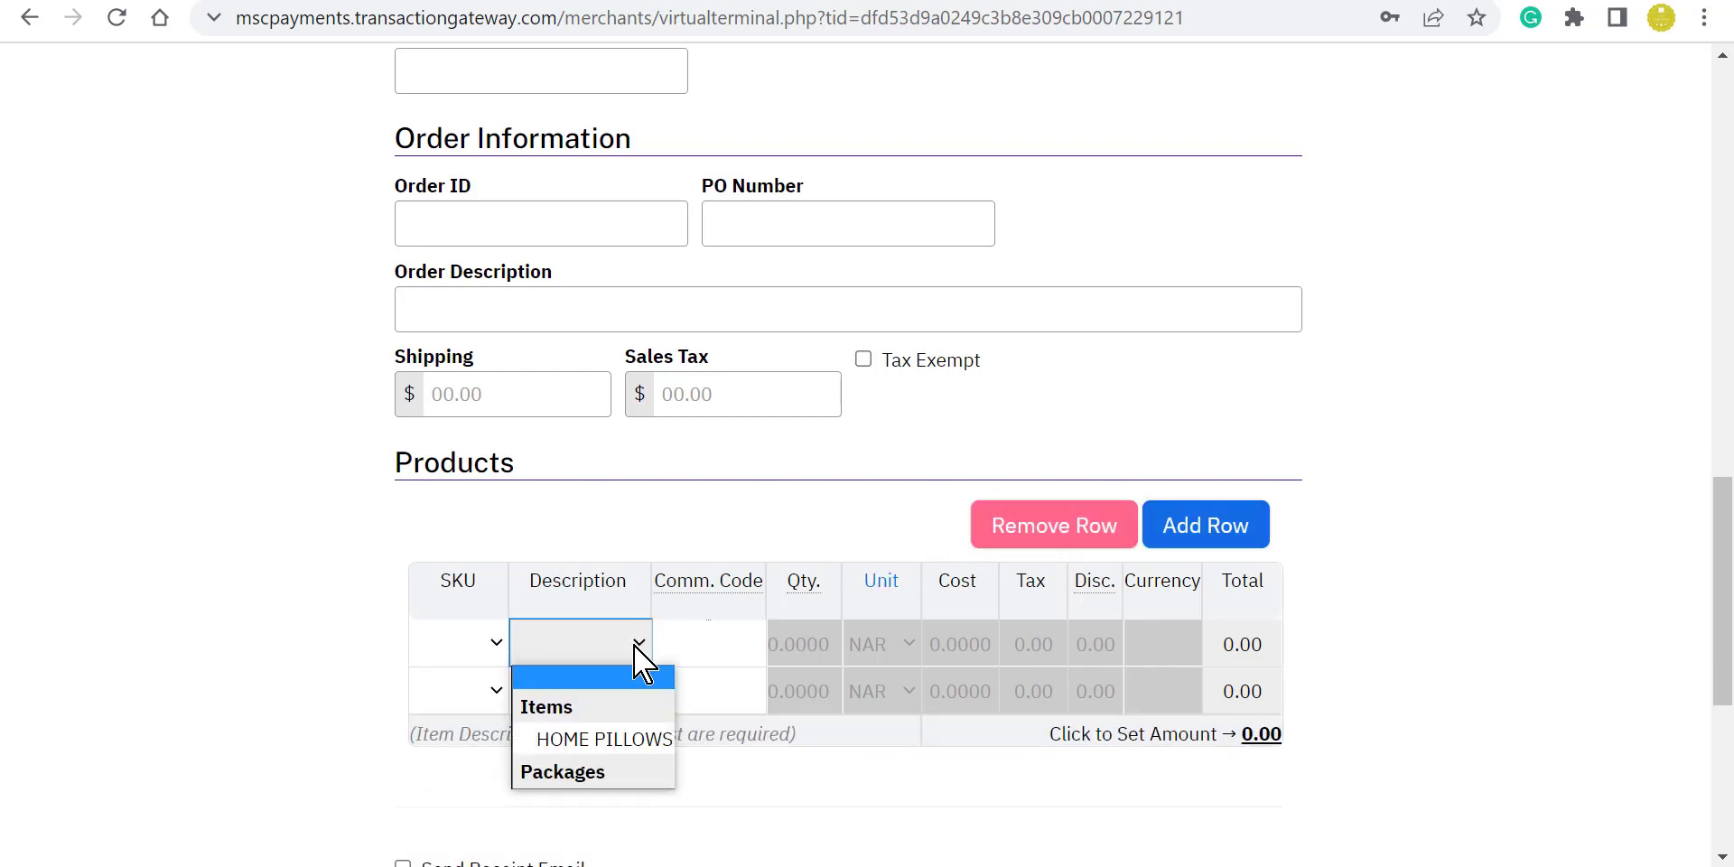
{"action": "left_click", "coordinate": [630, 743]}
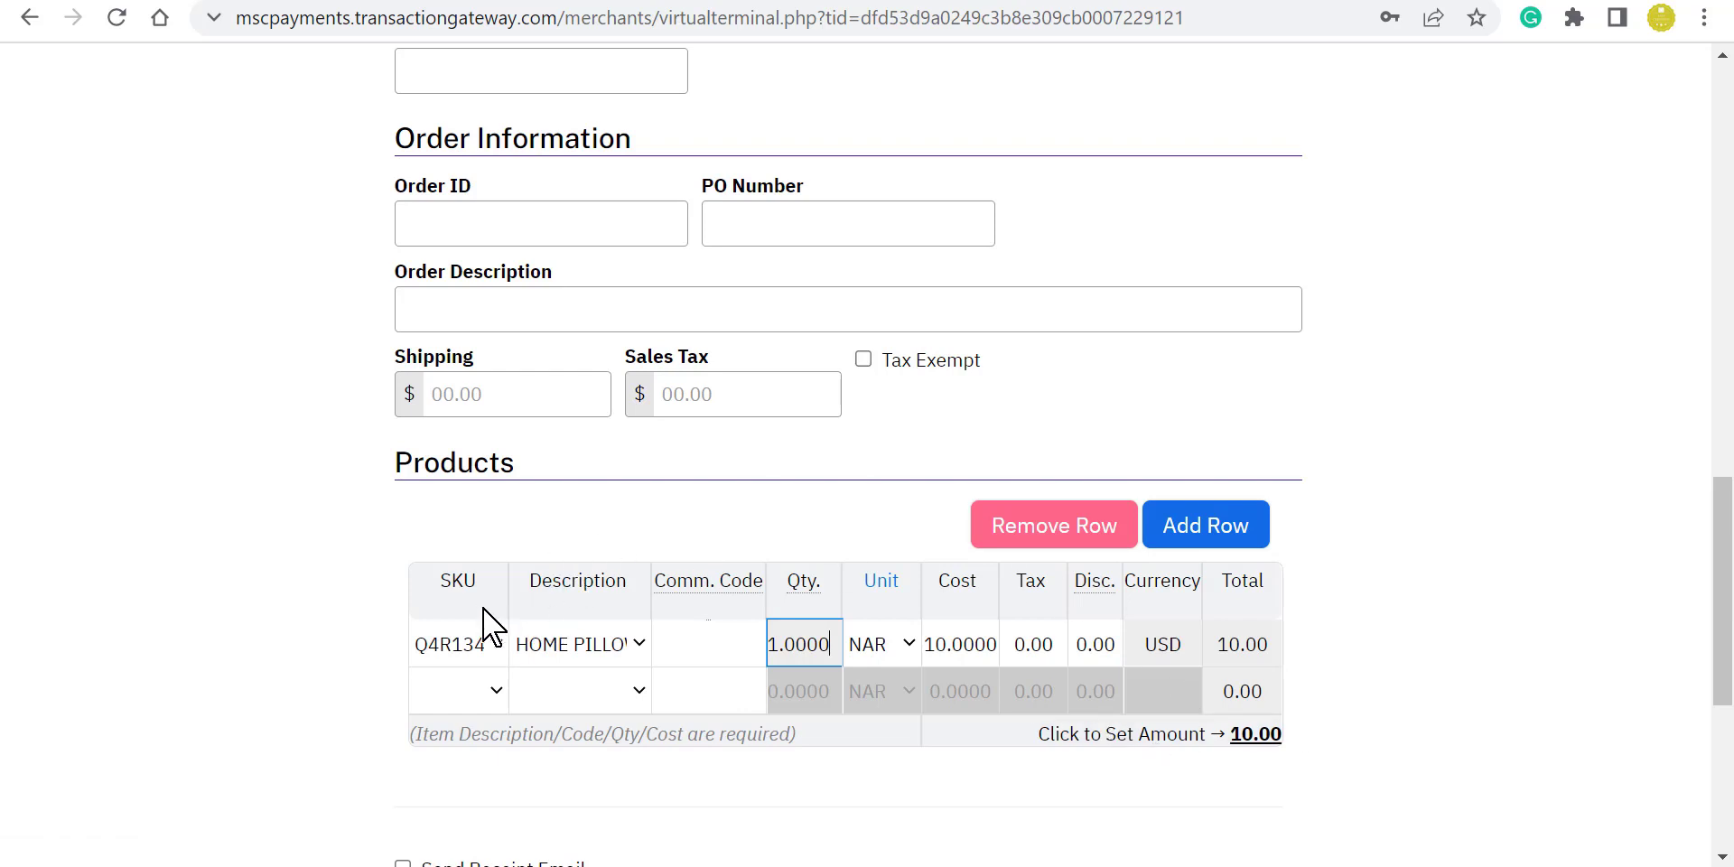
{"action": "scroll", "coordinate": [1527, 632], "scroll_direction": "up", "scroll_amount": 15}
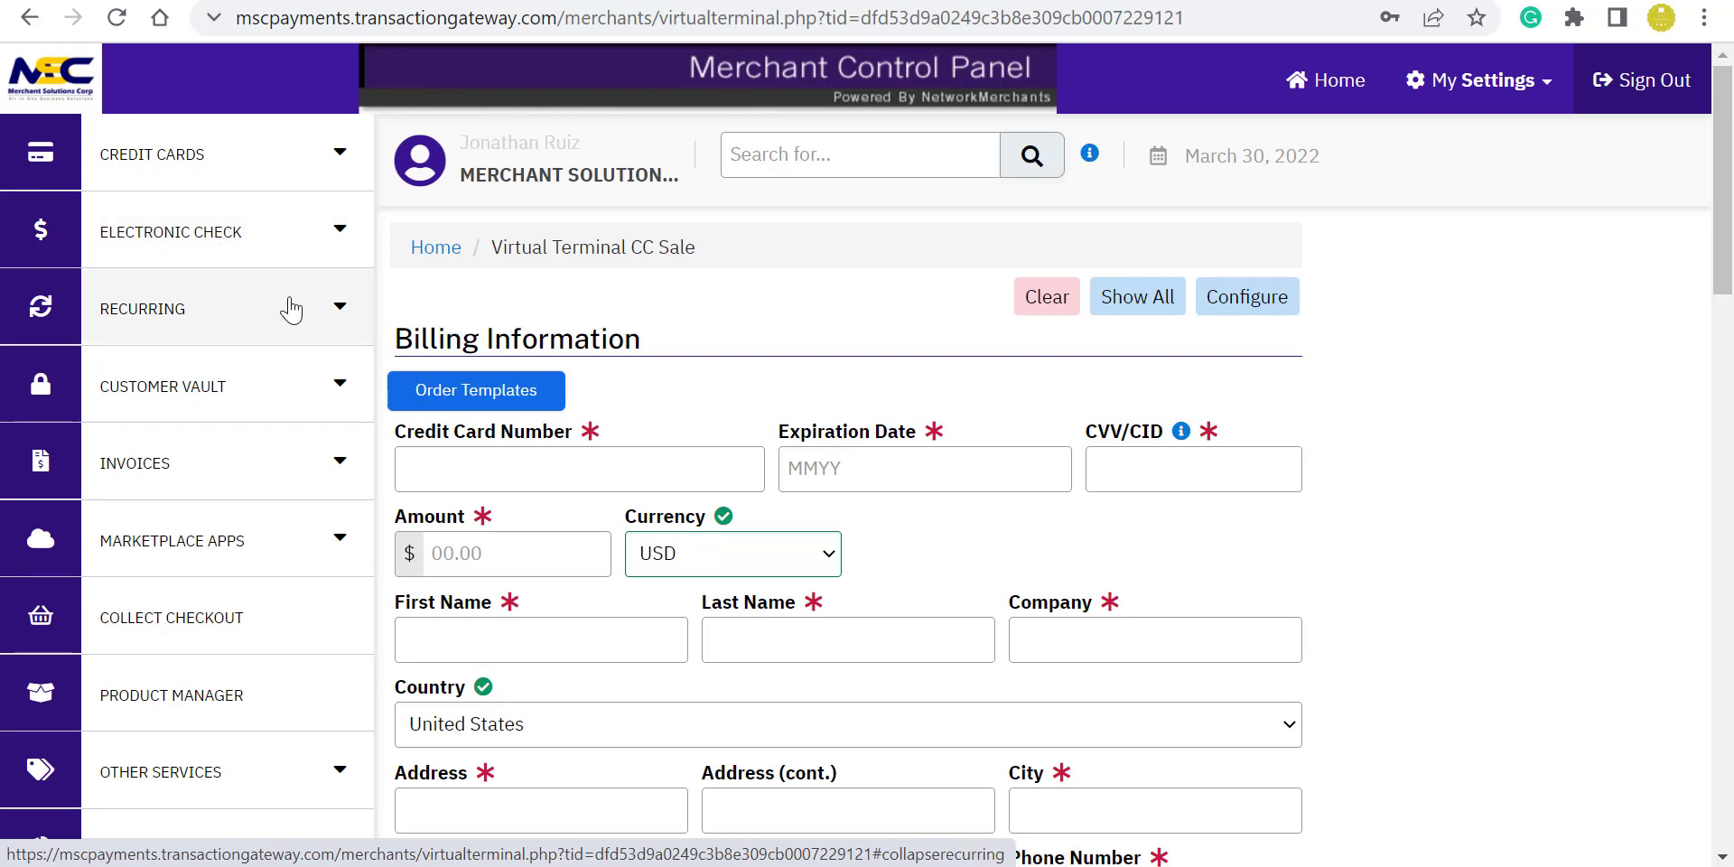
Step: Open the recurring Add Subscription form and review its card, customer and order information fields
{"action": "left_click", "coordinate": [341, 311]}
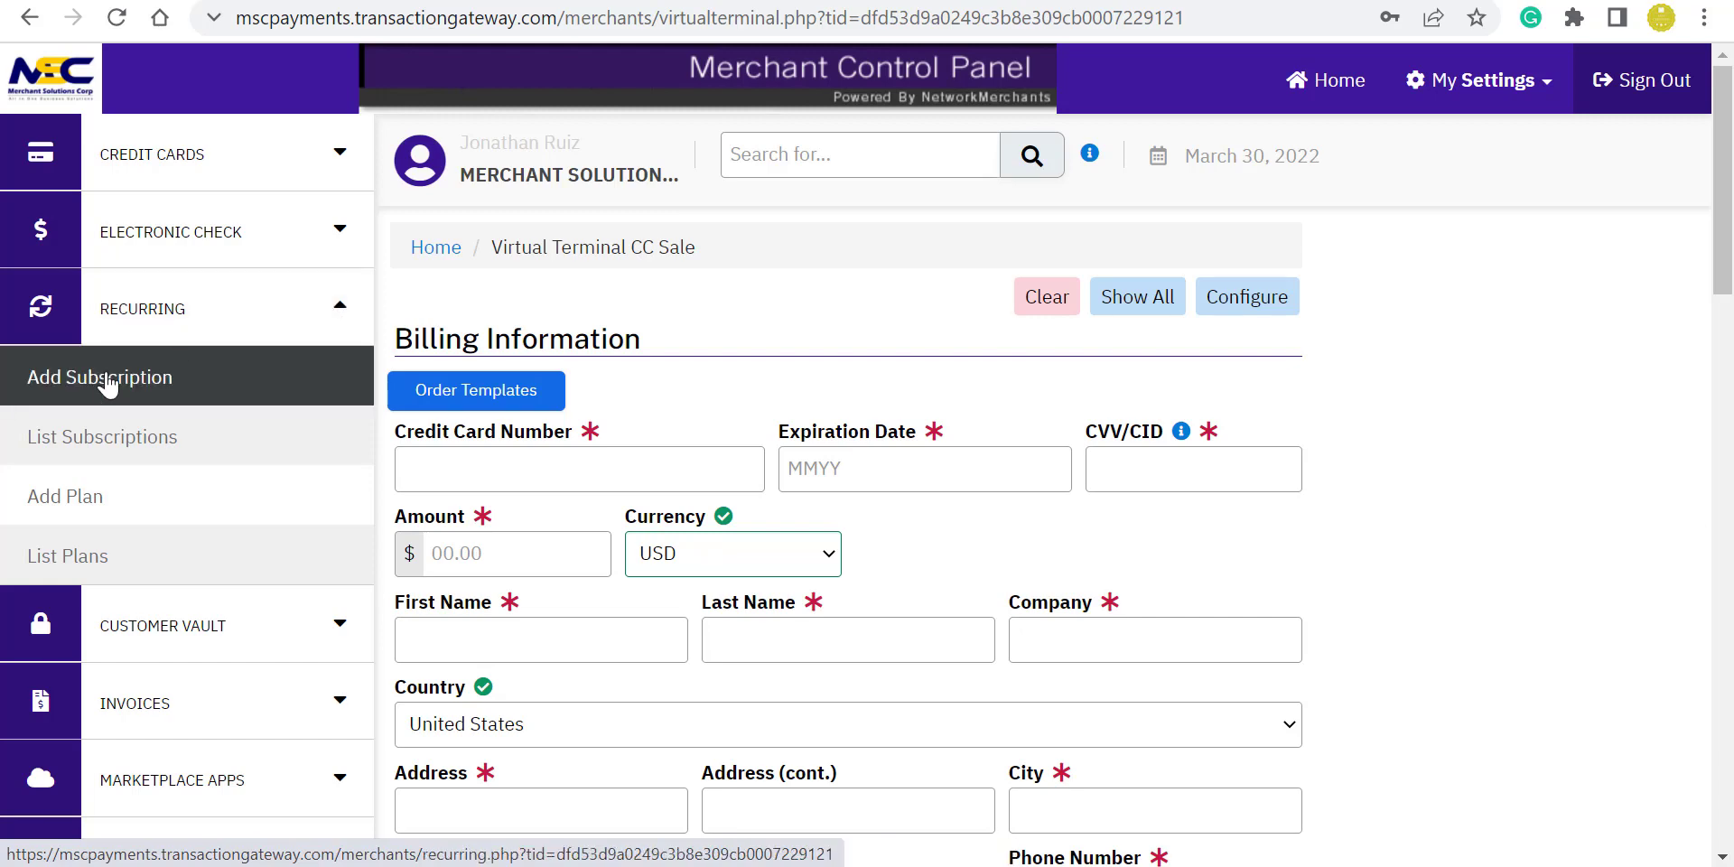
{"action": "left_click", "coordinate": [198, 375]}
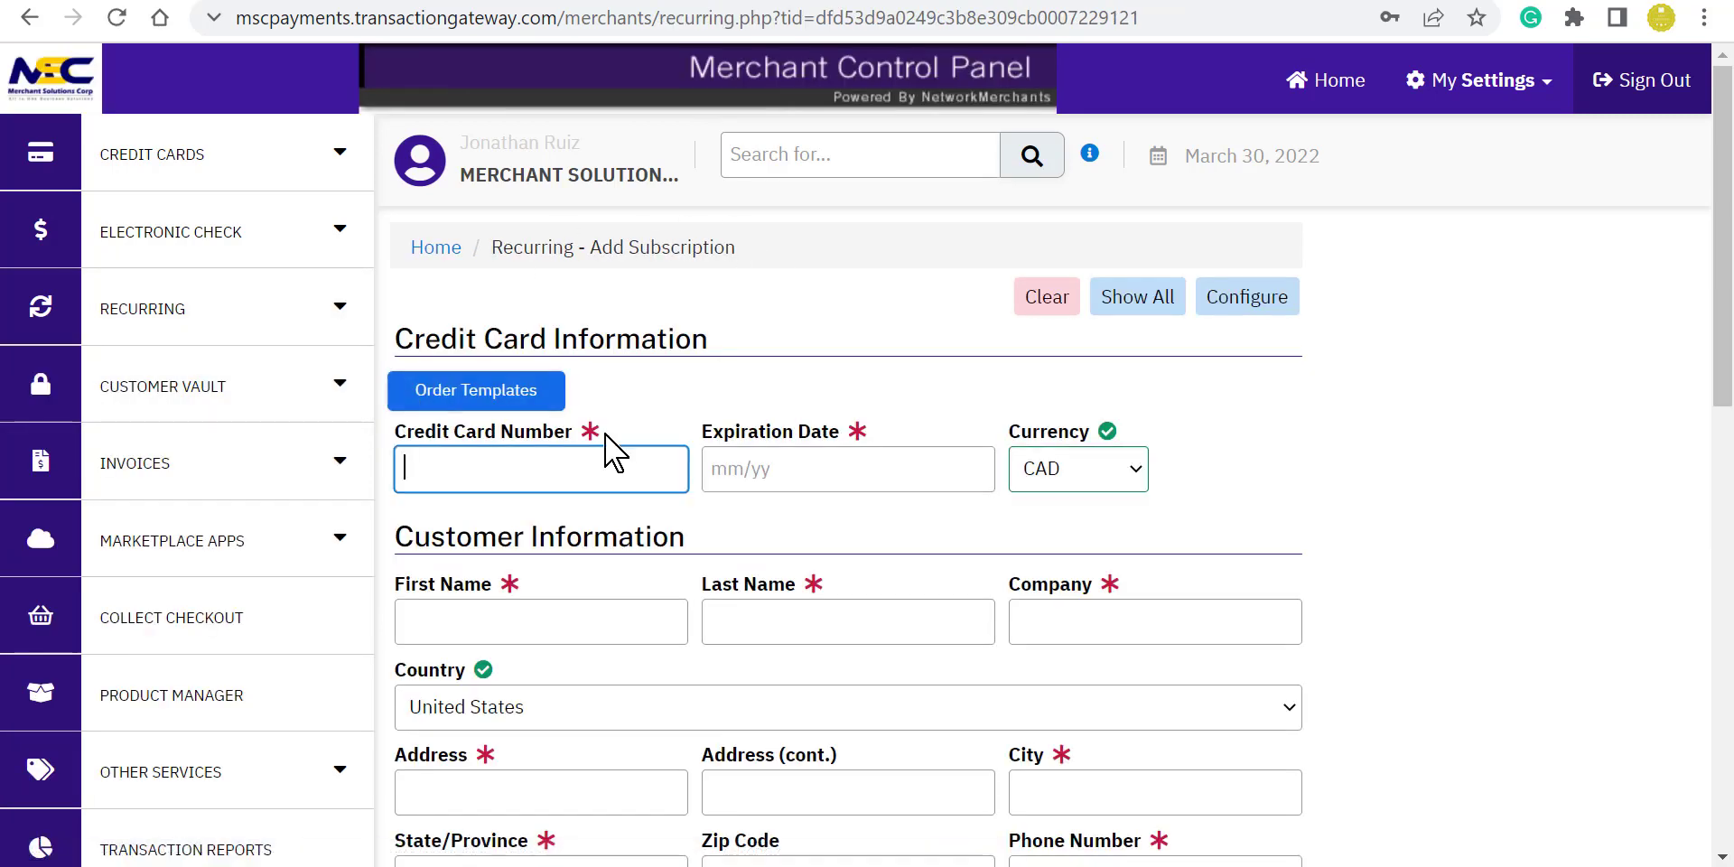
{"action": "scroll", "coordinate": [1483, 478], "scroll_direction": "down", "scroll_amount": 5}
{"action": "scroll", "coordinate": [914, 575], "scroll_direction": "up", "scroll_amount": 5}
{"action": "scroll", "coordinate": [727, 719], "scroll_direction": "down", "scroll_amount": 9}
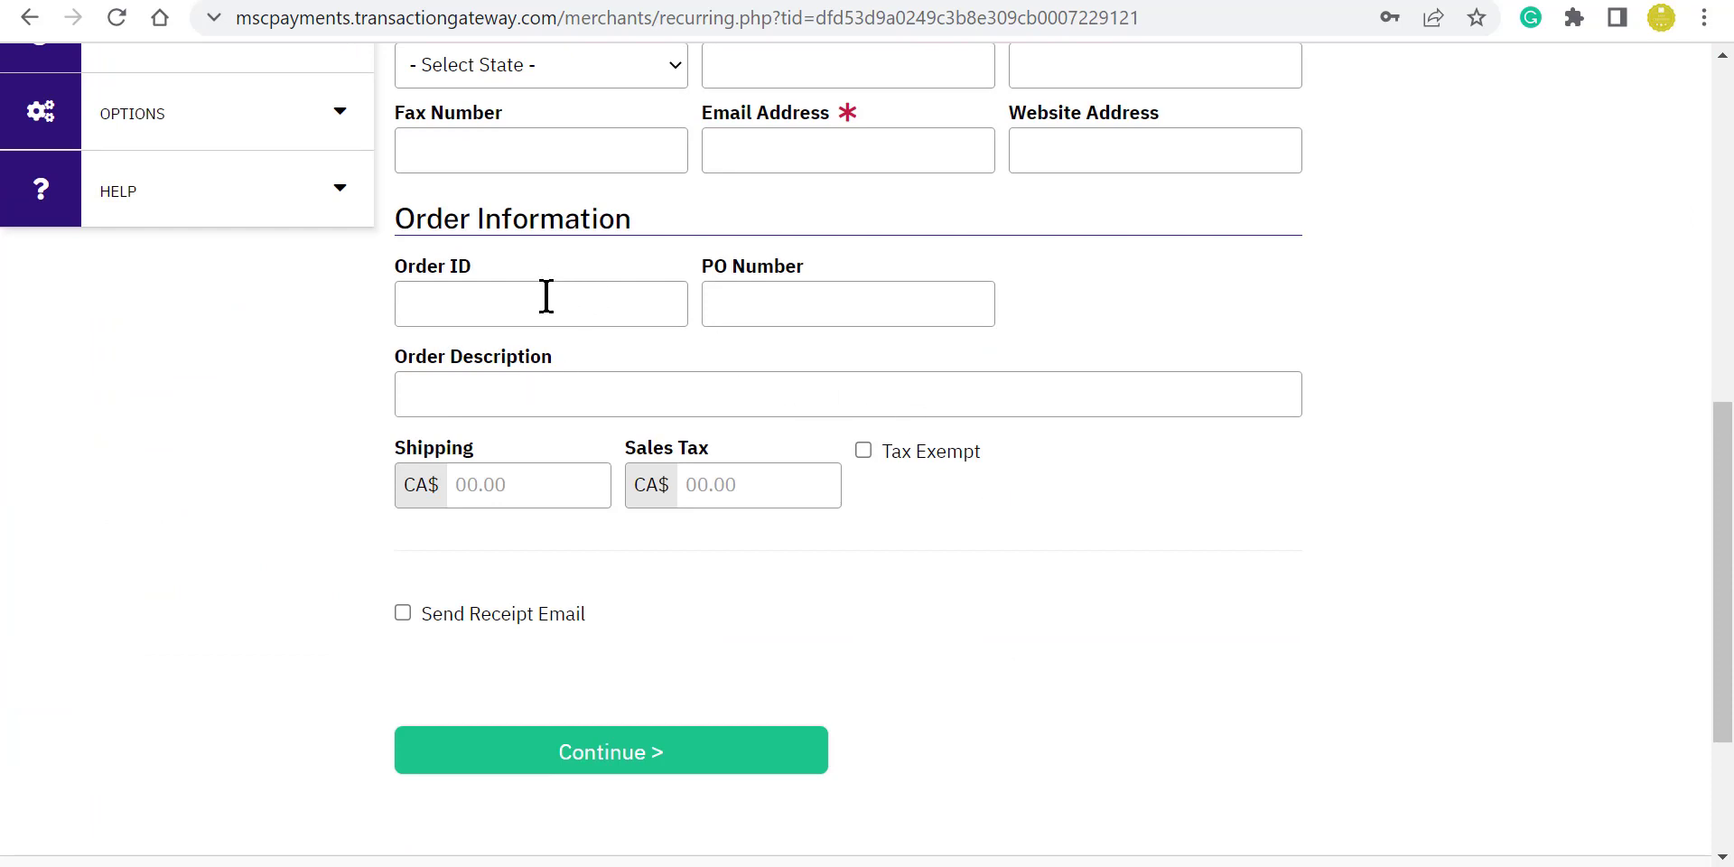
{"action": "scroll", "coordinate": [977, 440], "scroll_direction": "up", "scroll_amount": 9}
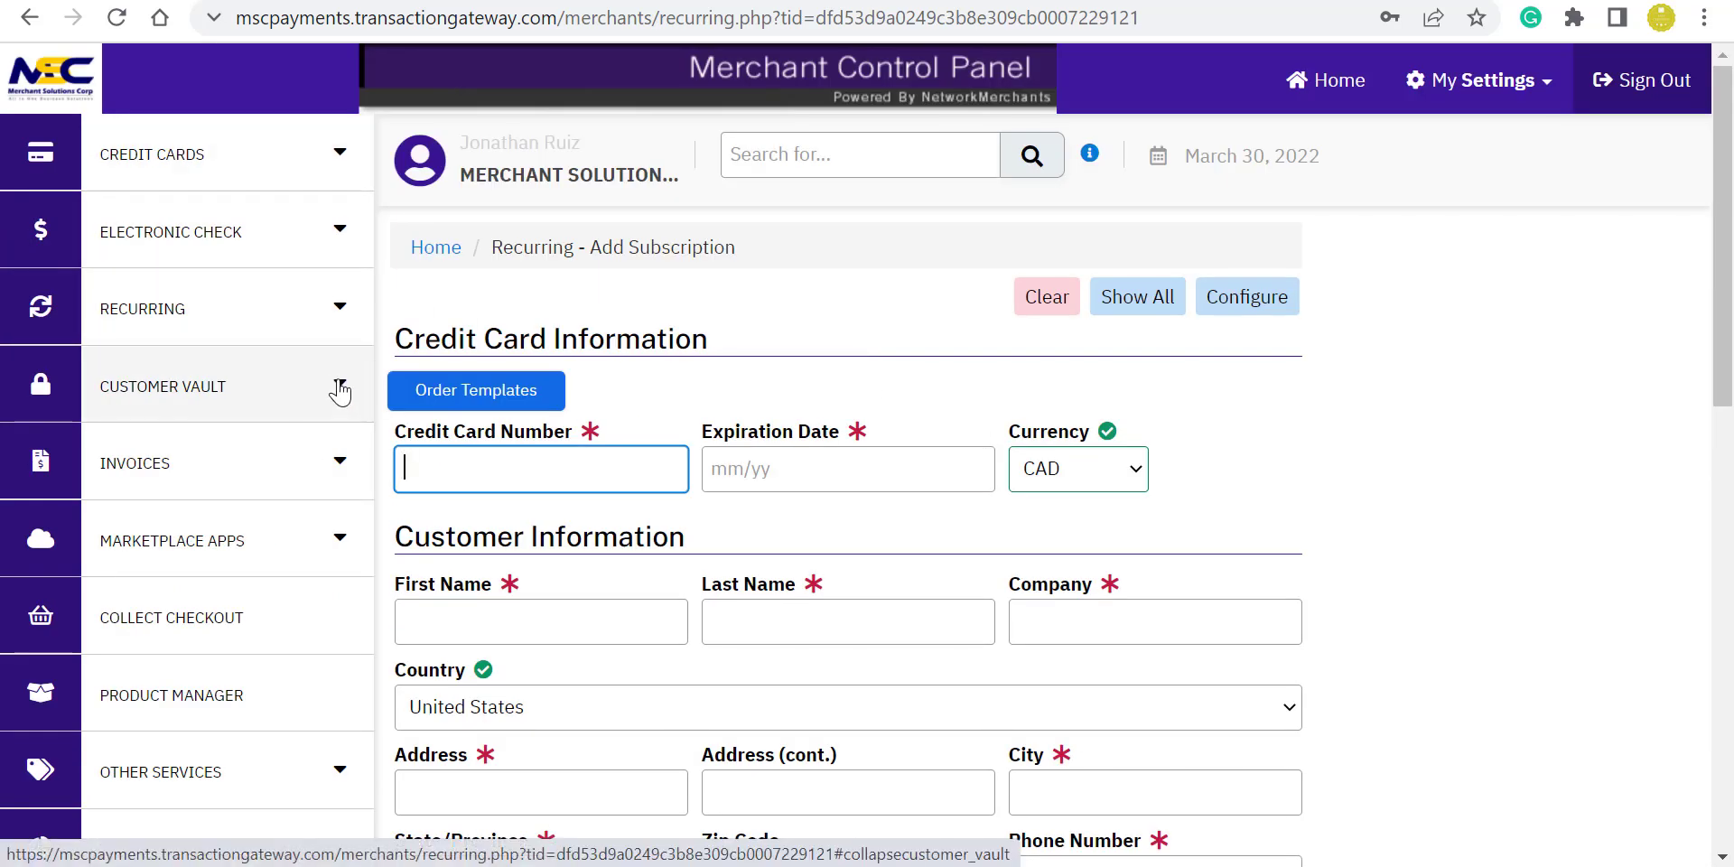
Step: Open the recurring subscriptions list and look over its subscription search fields
{"action": "left_click", "coordinate": [279, 304]}
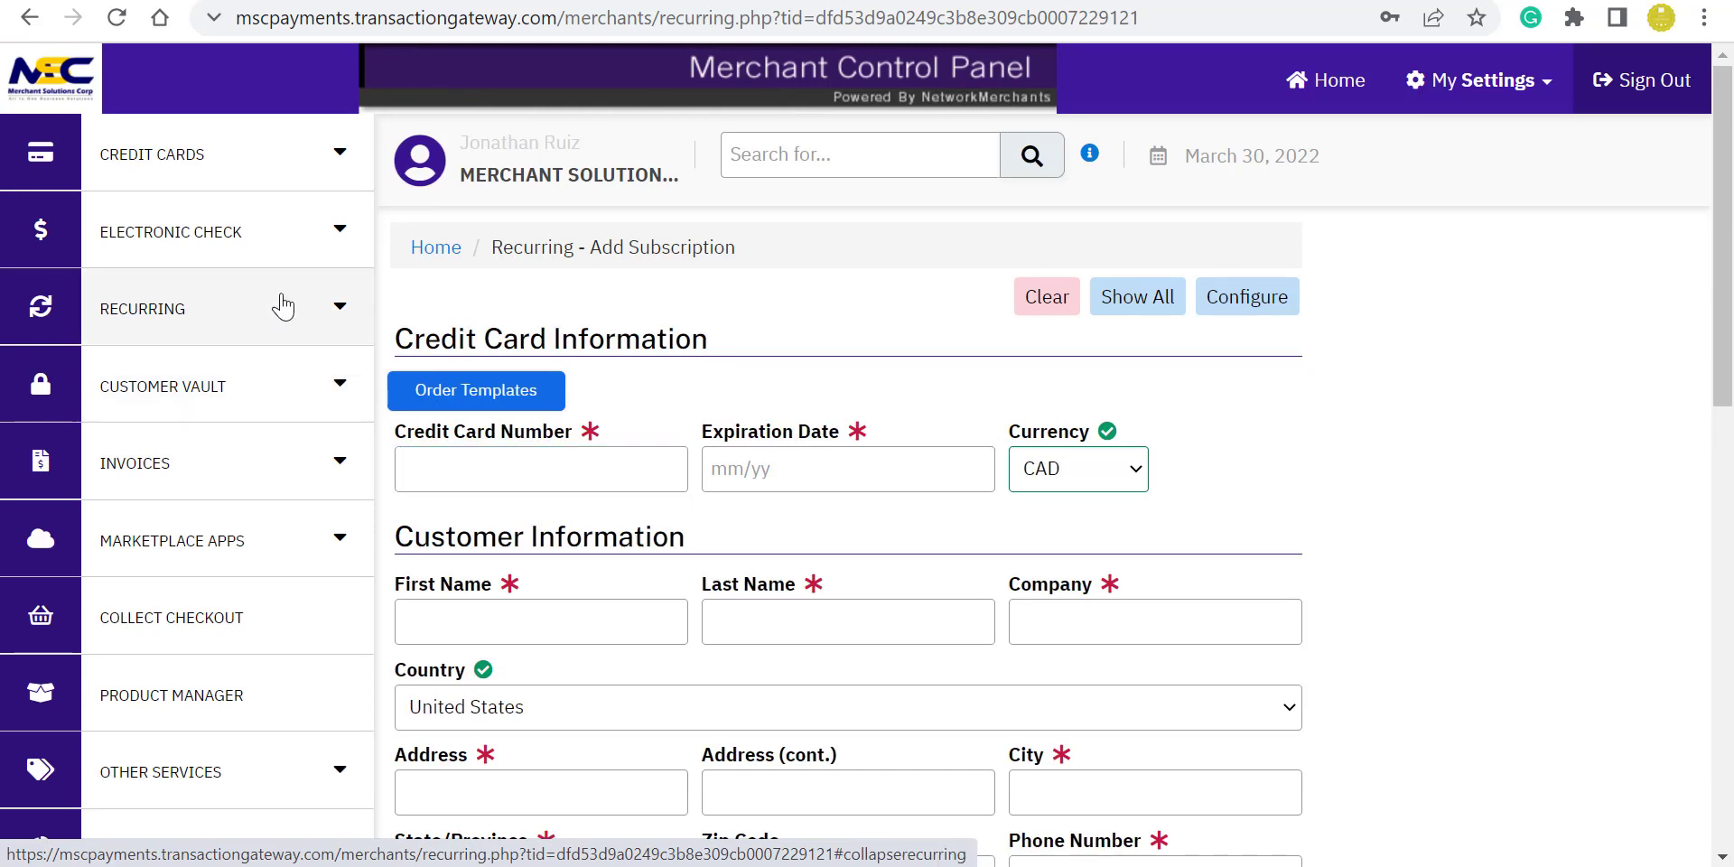
{"action": "left_click", "coordinate": [70, 438]}
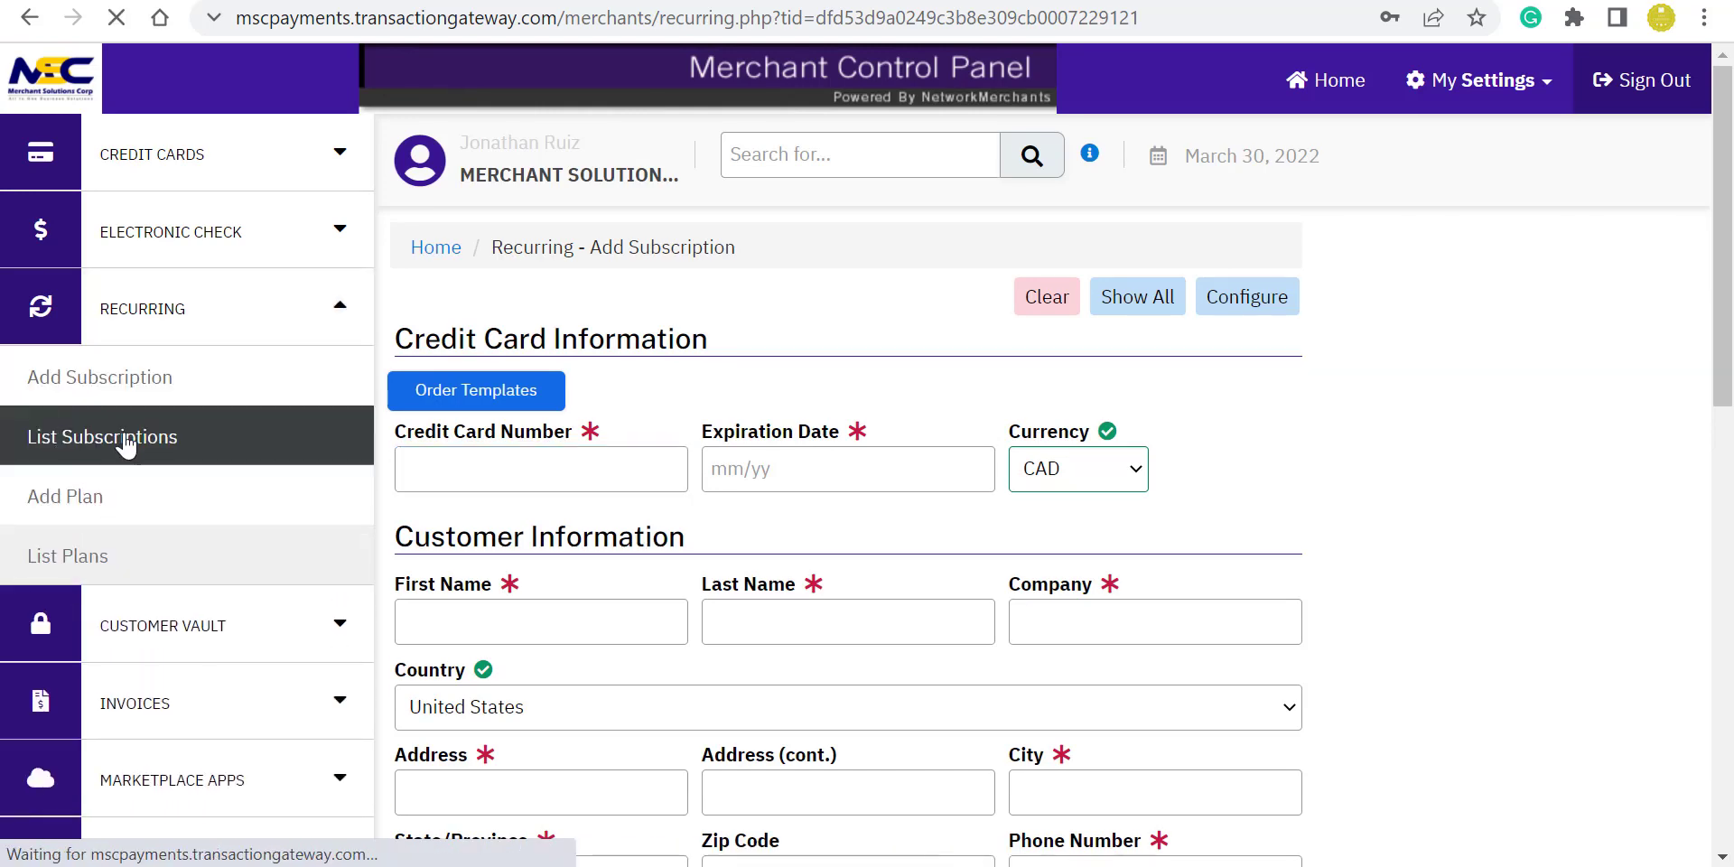
{"action": "scroll", "coordinate": [659, 205], "scroll_direction": "down", "scroll_amount": 10}
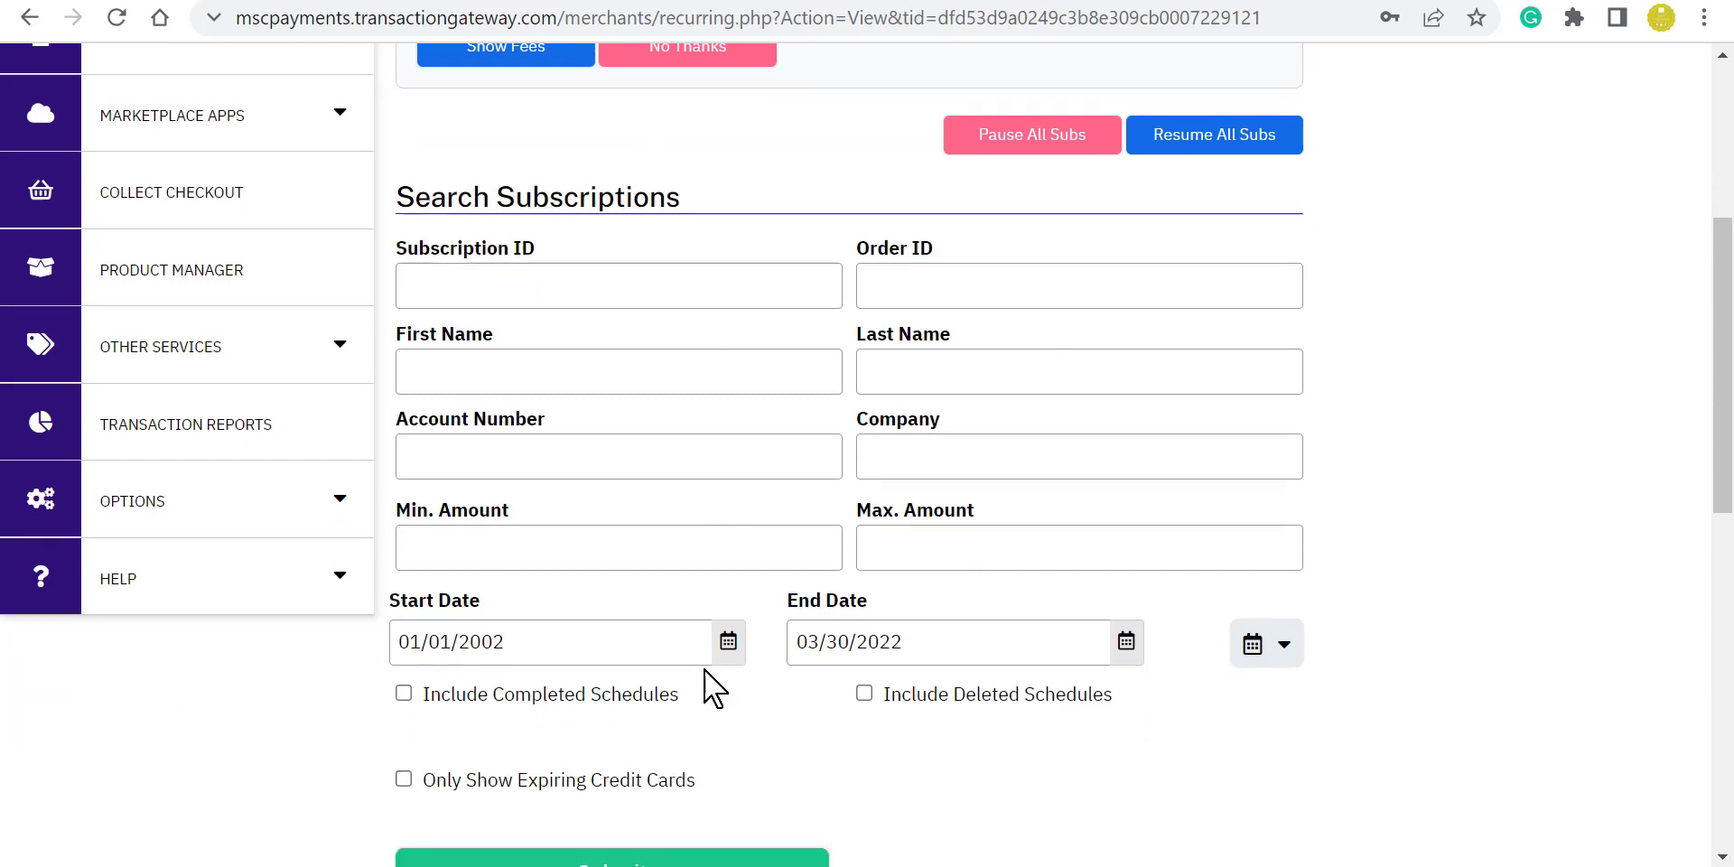
{"action": "scroll", "coordinate": [658, 608], "scroll_direction": "up", "scroll_amount": 10}
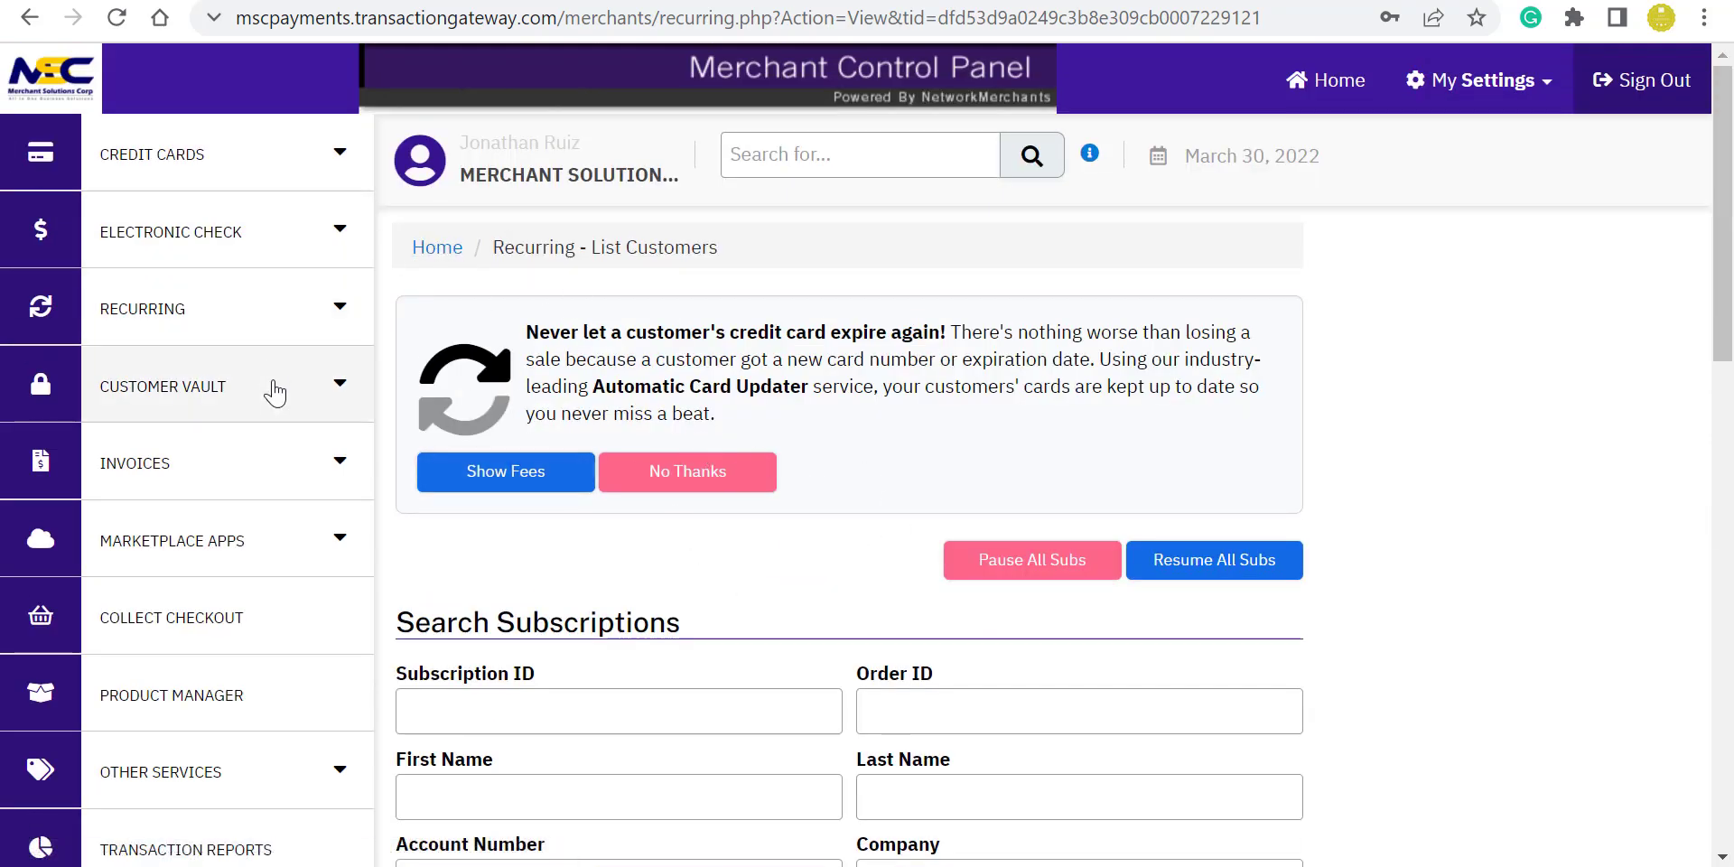
Step: Open the Customer Vault sign-up page and highlight "with Automatic Card Updater" in its heading
{"action": "left_click", "coordinate": [336, 394]}
{"action": "left_click", "coordinate": [183, 467]}
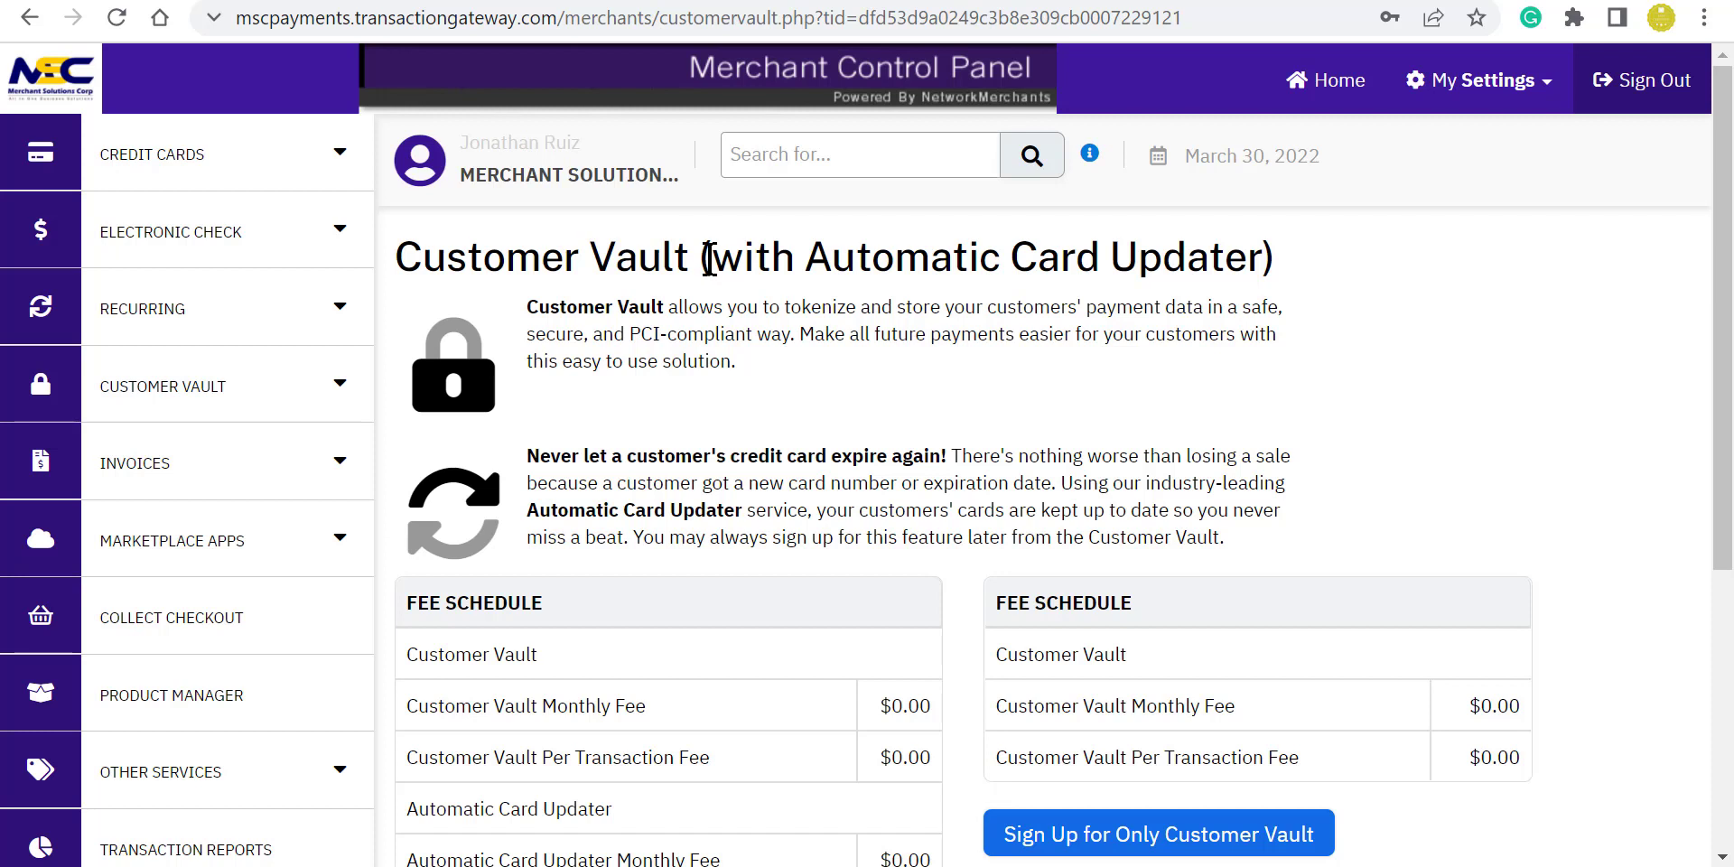
{"action": "left_click_drag", "start_coordinate": [709, 259], "coordinate": [1267, 249]}
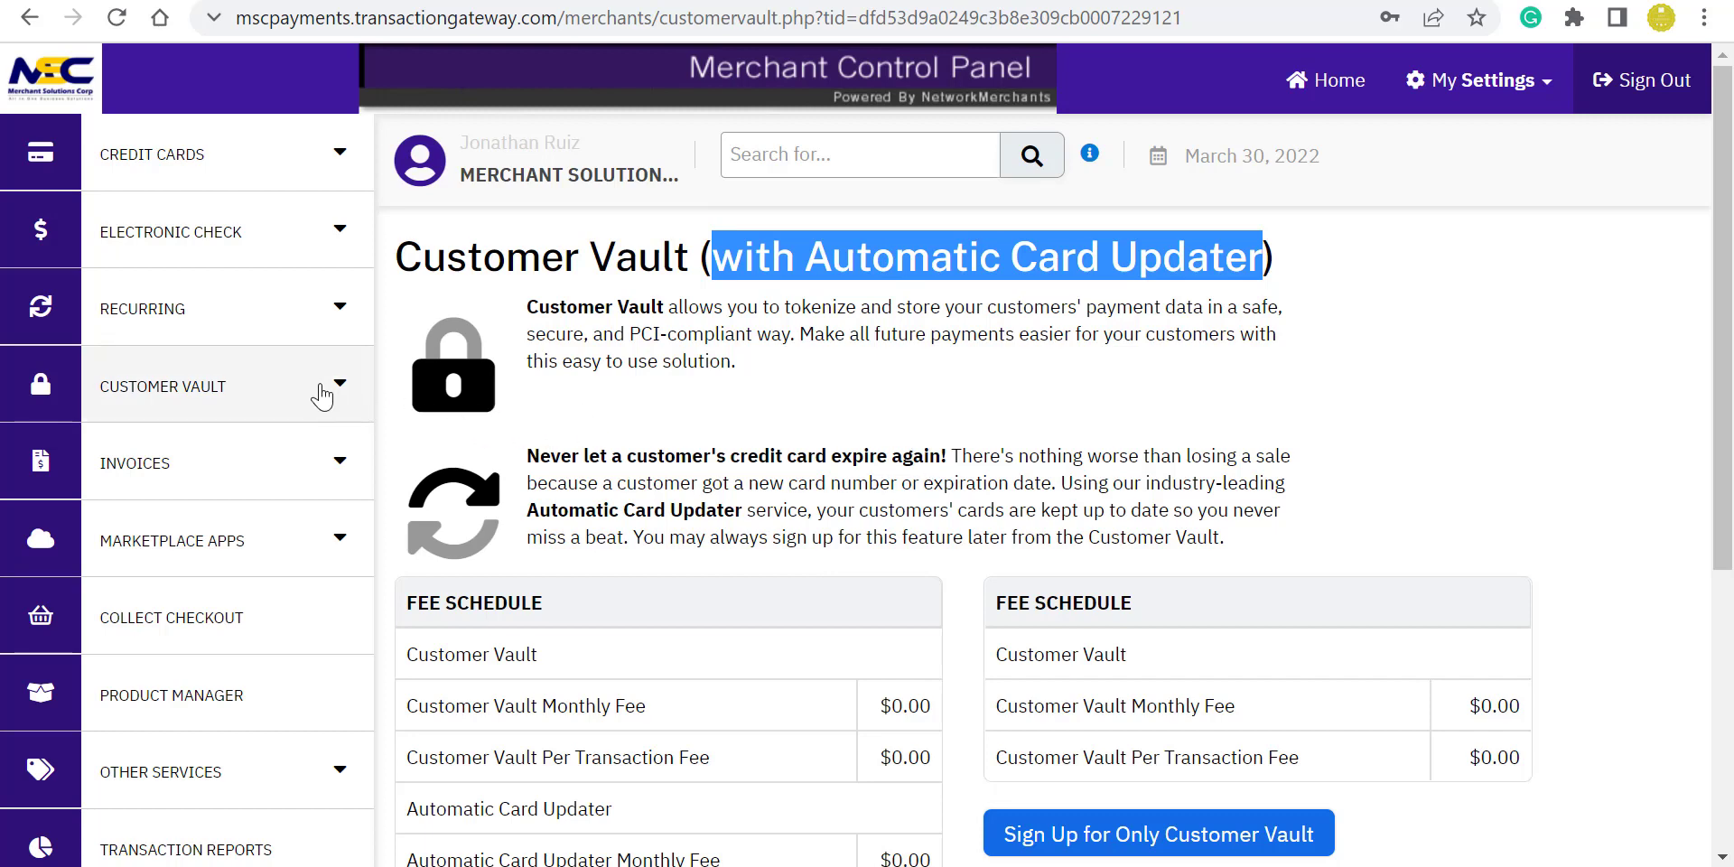
Step: Look at the Invoices options and open the Swipe page from the marketplace apps
{"action": "left_click", "coordinate": [341, 474]}
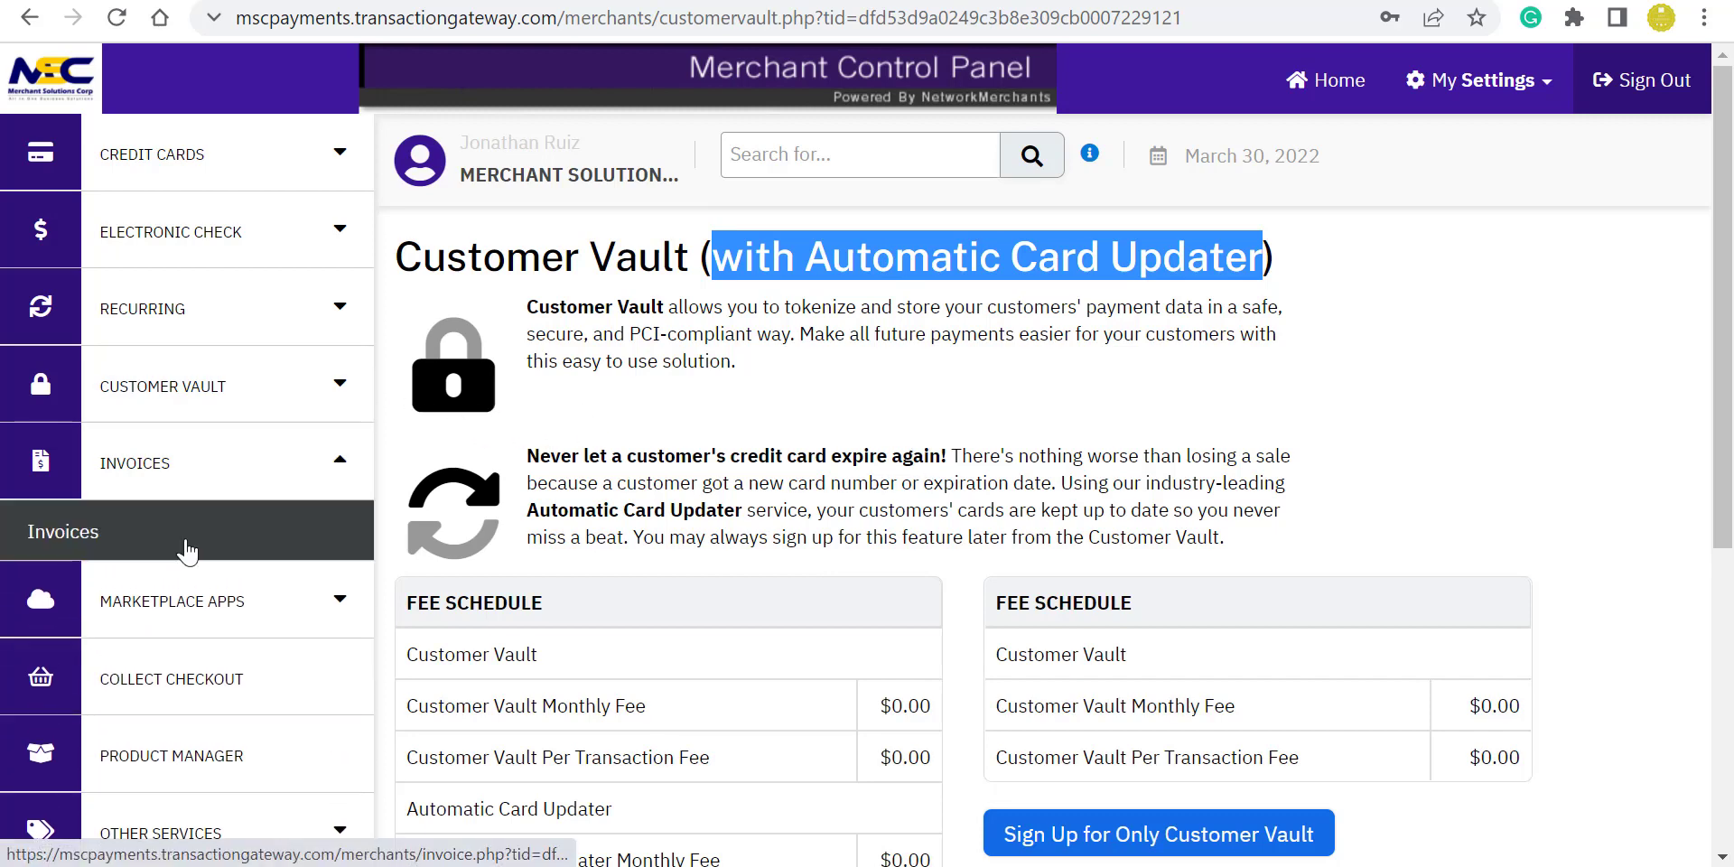
{"action": "scroll", "coordinate": [980, 393], "scroll_direction": "down", "scroll_amount": 3}
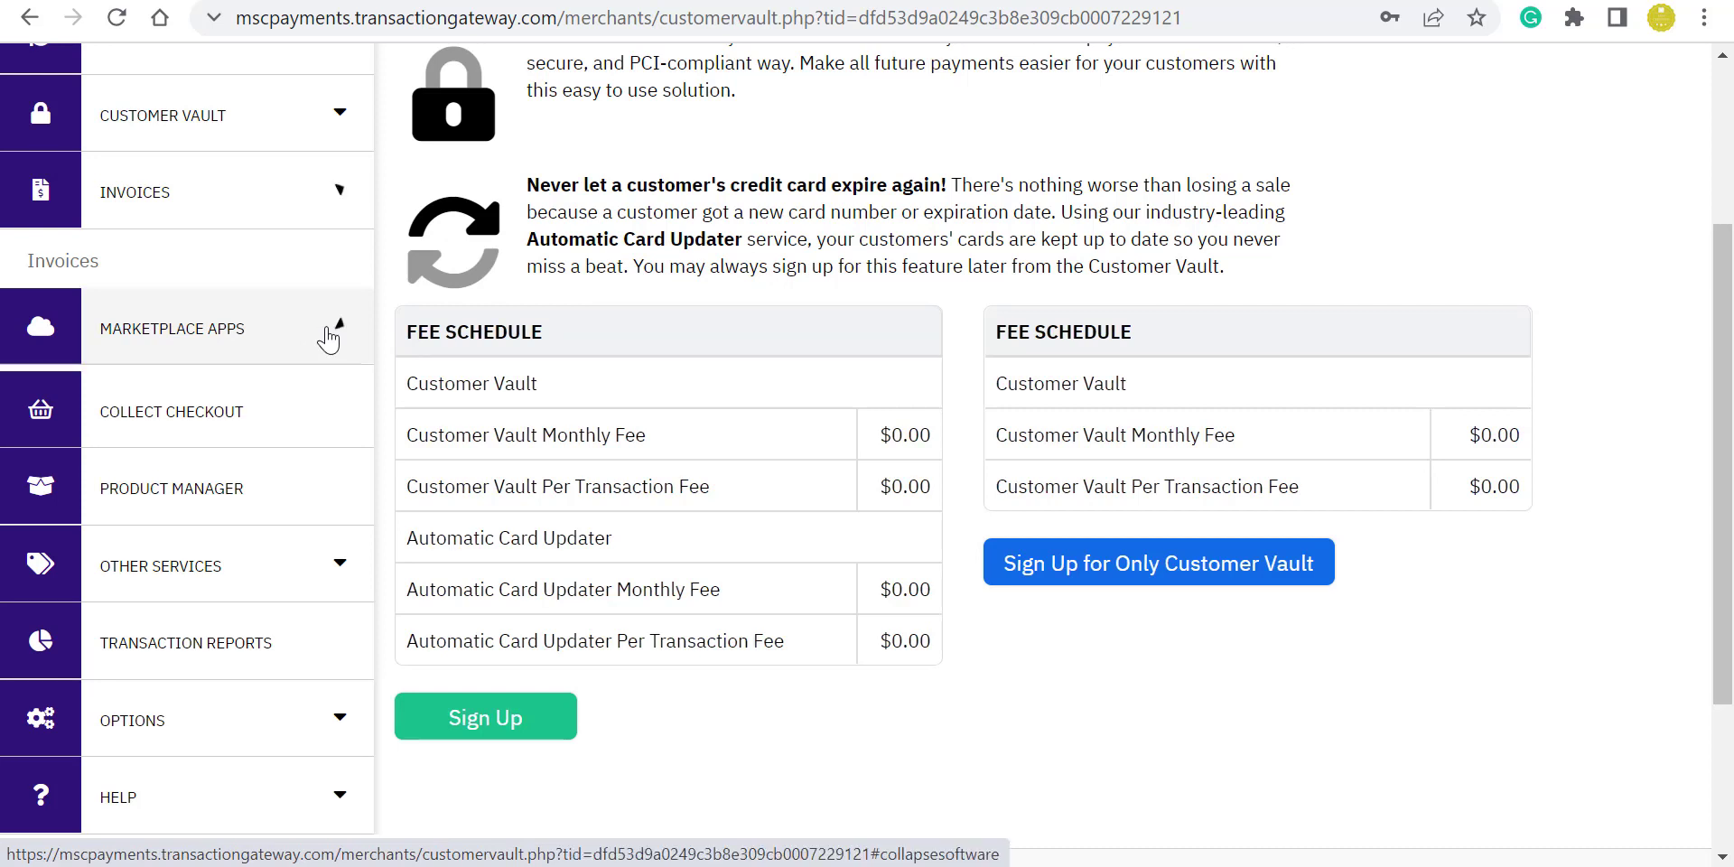
{"action": "left_click", "coordinate": [328, 332]}
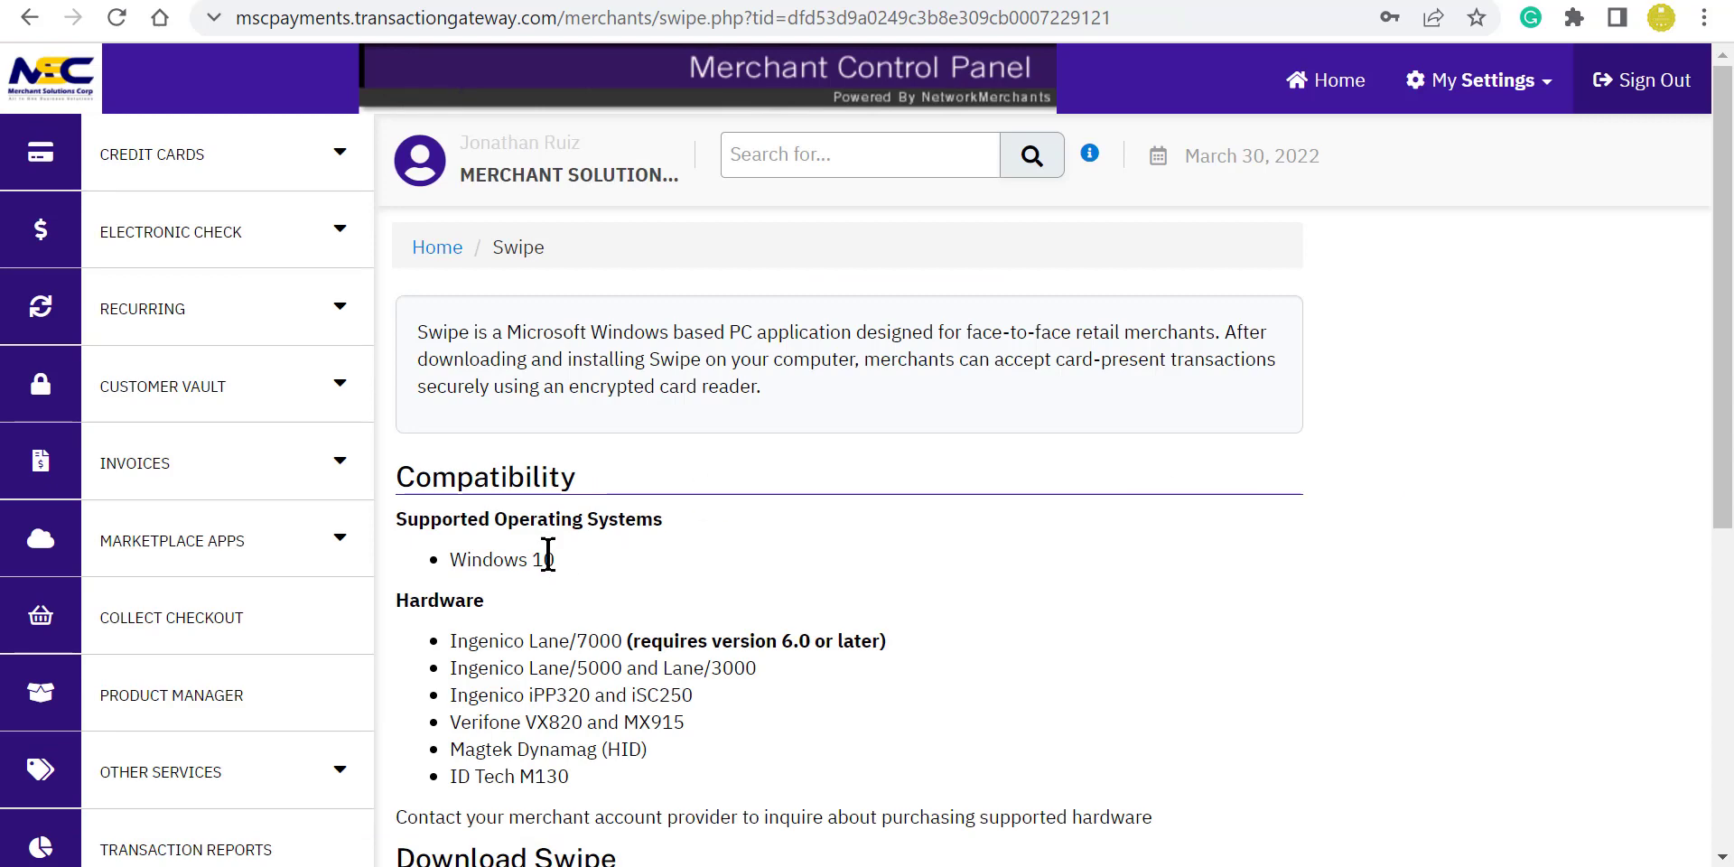
Step: Highlight the Windows 10 requirement and the Ingenico Lane models in Swipe's compatibility information
{"action": "left_click_drag", "start_coordinate": [558, 564], "coordinate": [447, 562]}
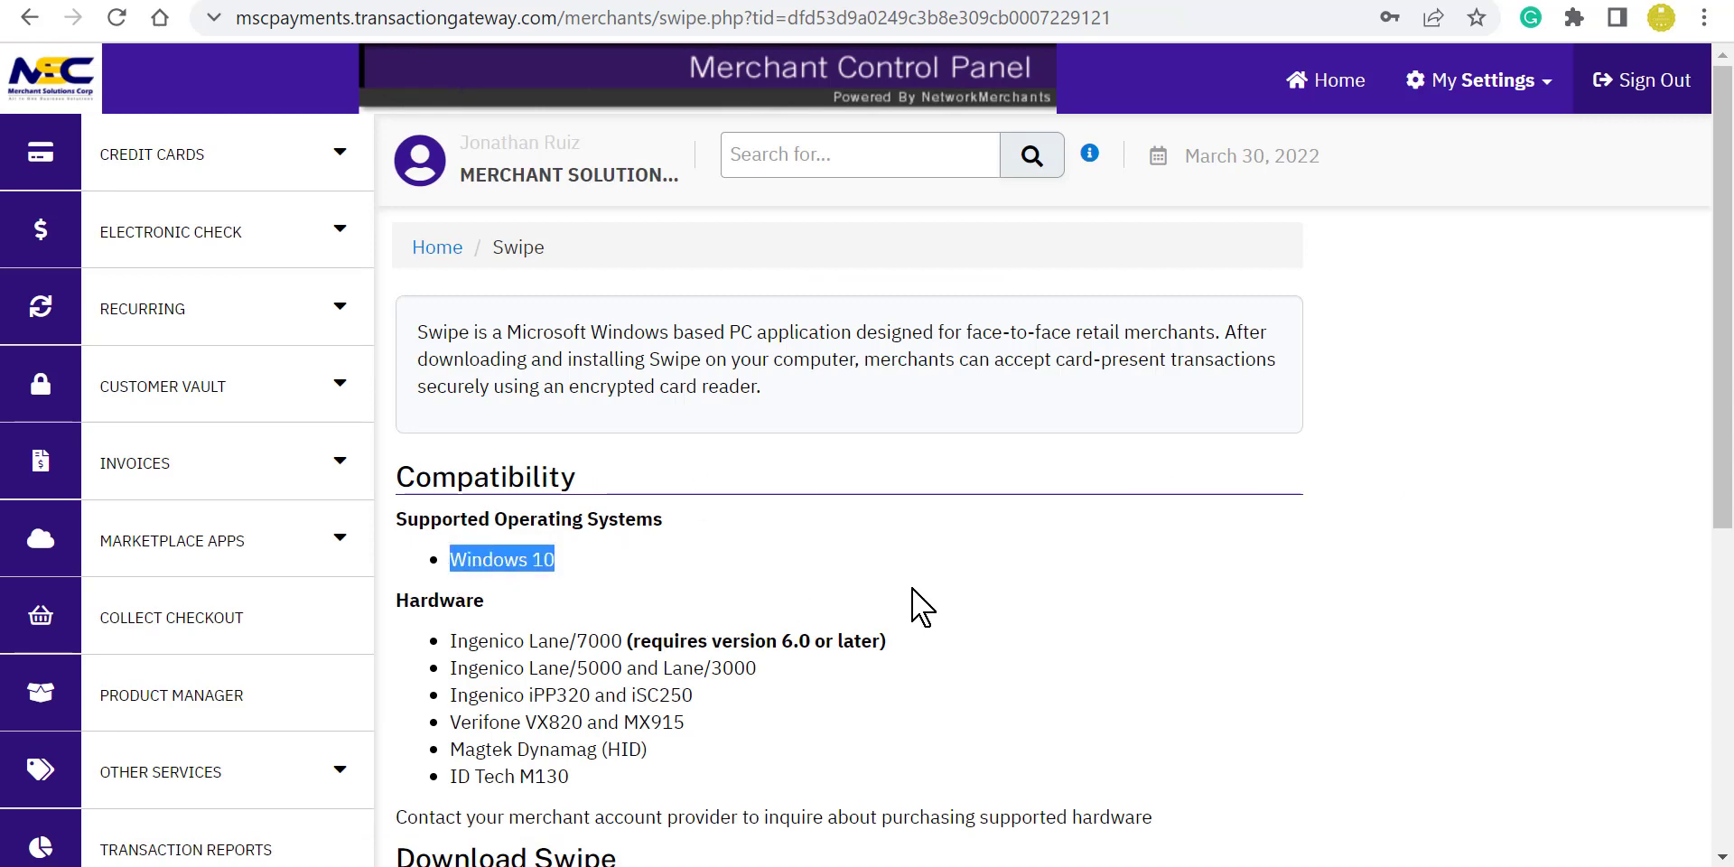
{"action": "scroll", "coordinate": [921, 608], "scroll_direction": "down", "scroll_amount": 1}
{"action": "left_click", "coordinate": [782, 519]}
{"action": "left_click_drag", "start_coordinate": [781, 519], "coordinate": [813, 553]}
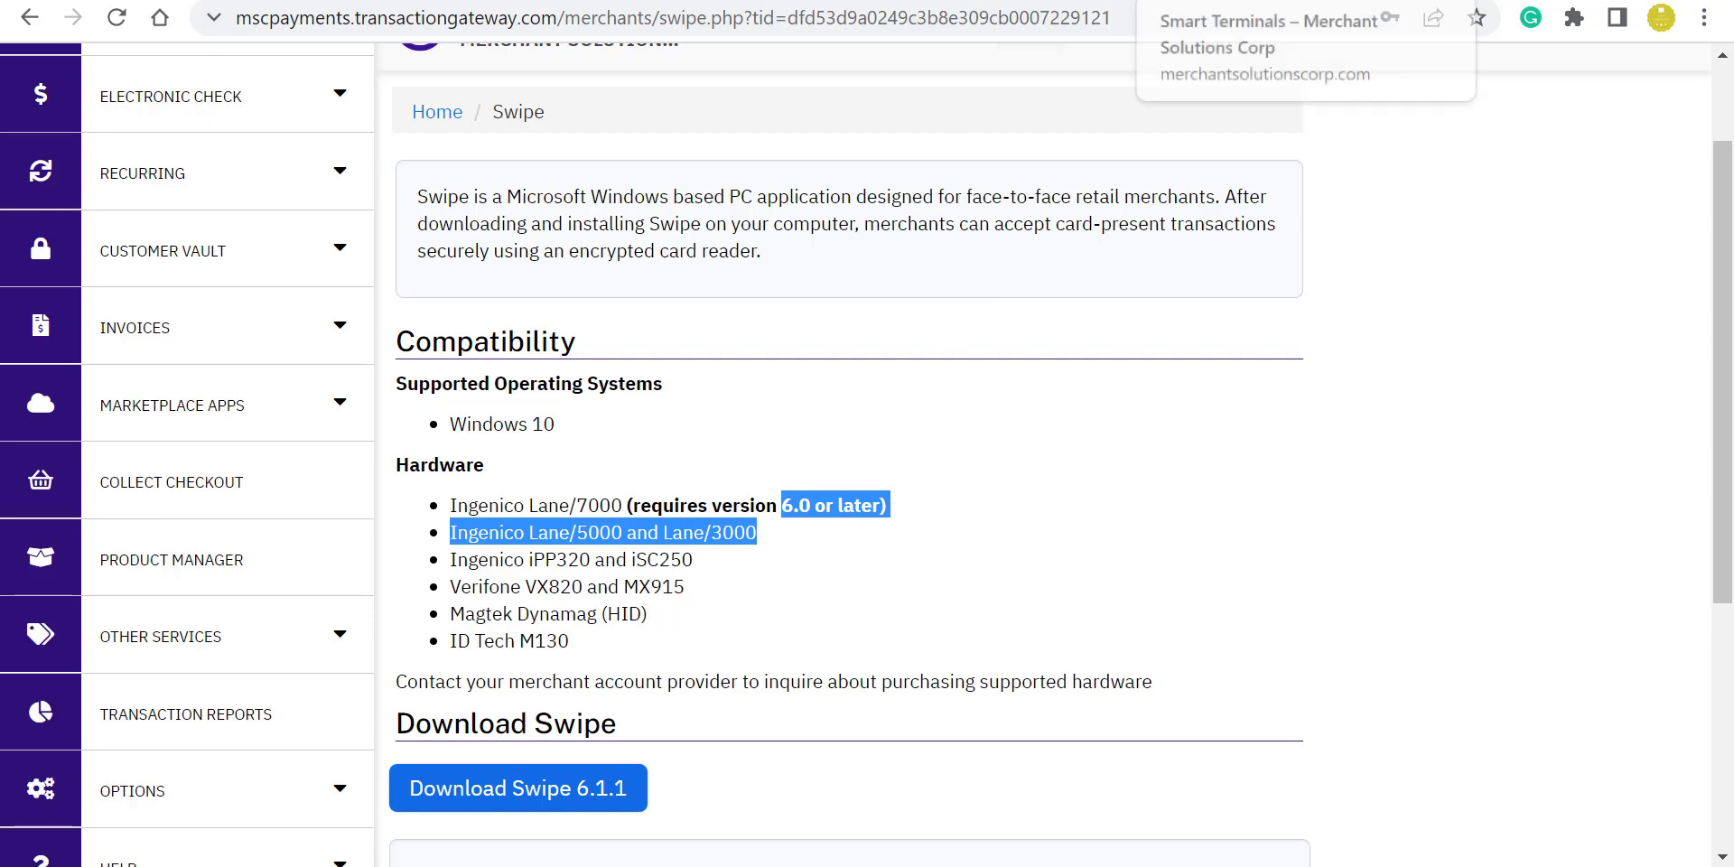
Step: Switch to the Smart Terminals store page, view the Ingenico Lane – 3000 Cloud details, close them and return to the Swipe page
{"action": "left_click", "coordinate": [1211, 9]}
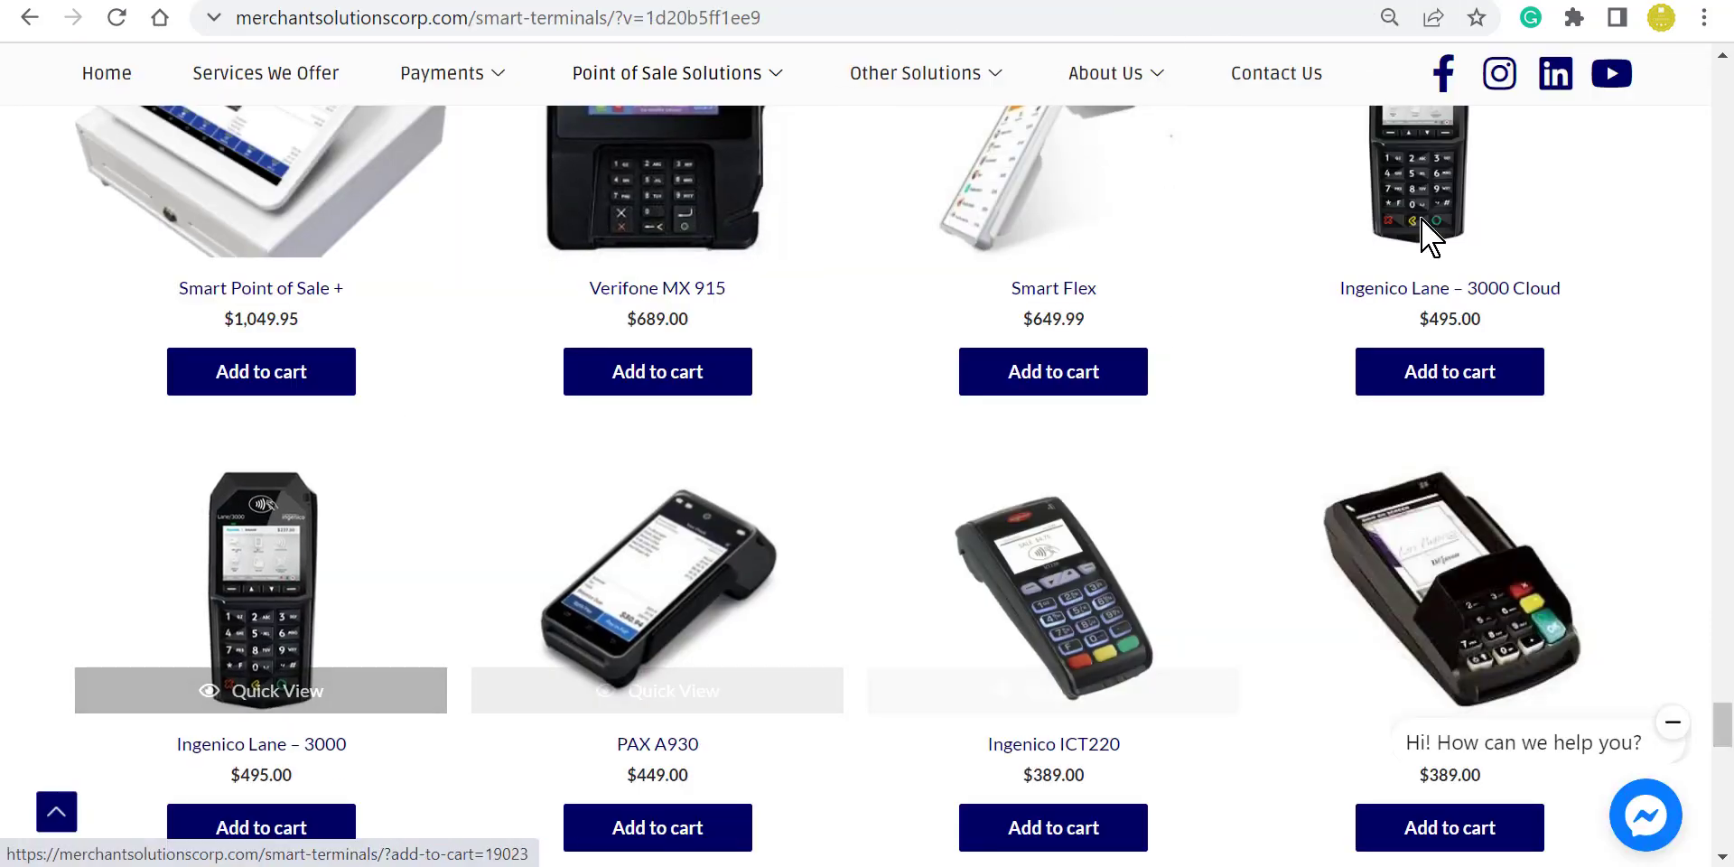
{"action": "left_click", "coordinate": [1446, 251]}
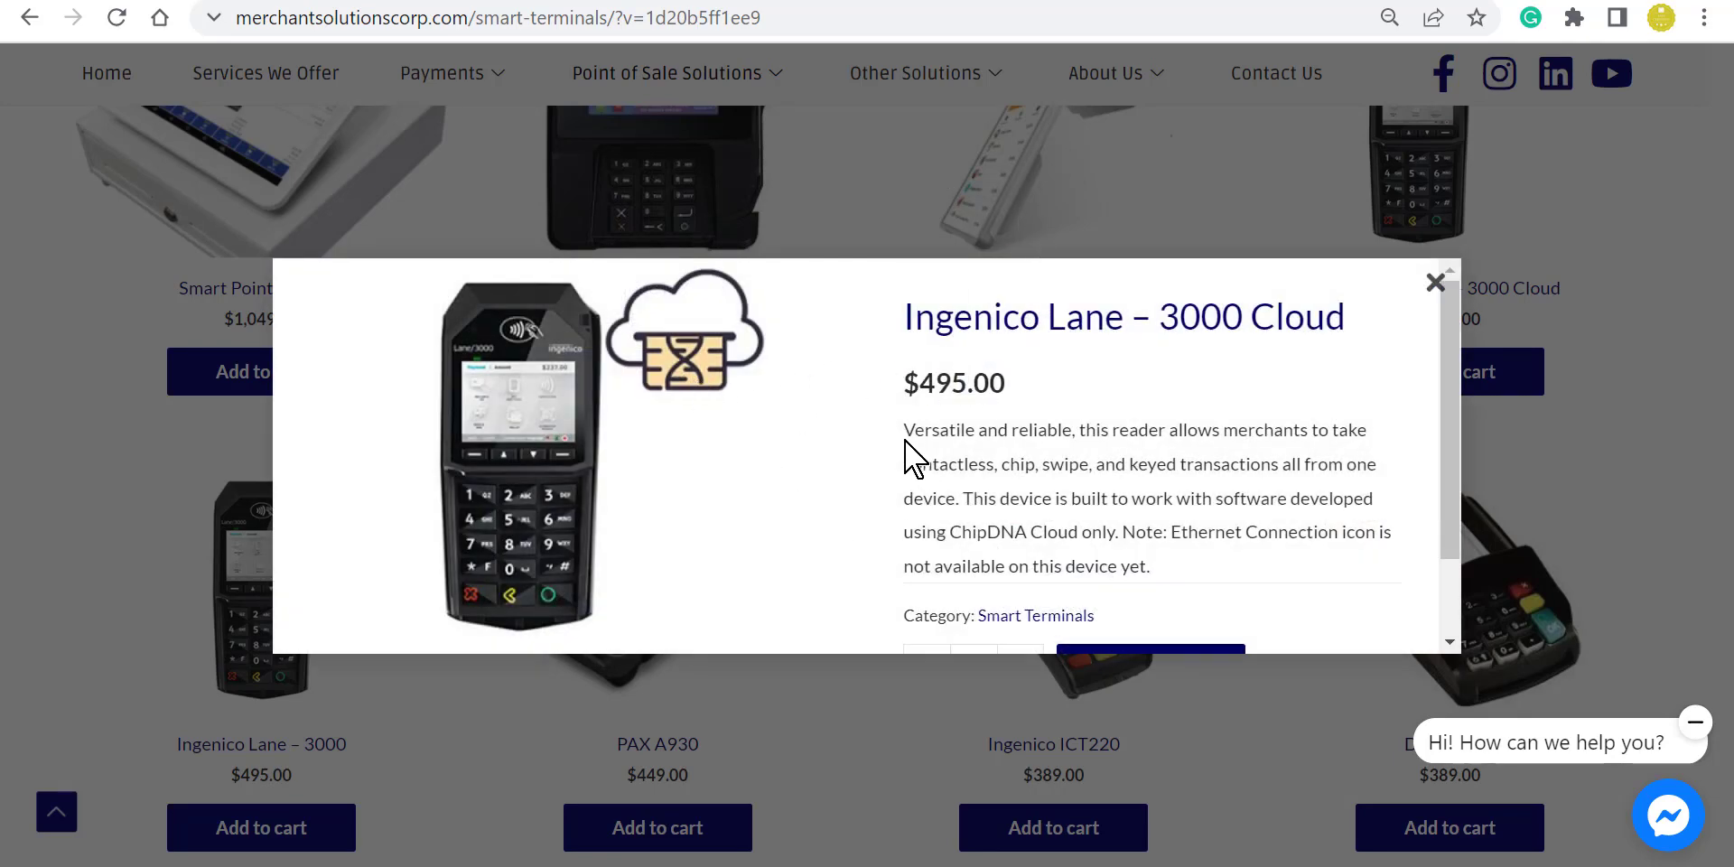
{"action": "scroll", "coordinate": [1053, 487], "scroll_direction": "down", "scroll_amount": 2}
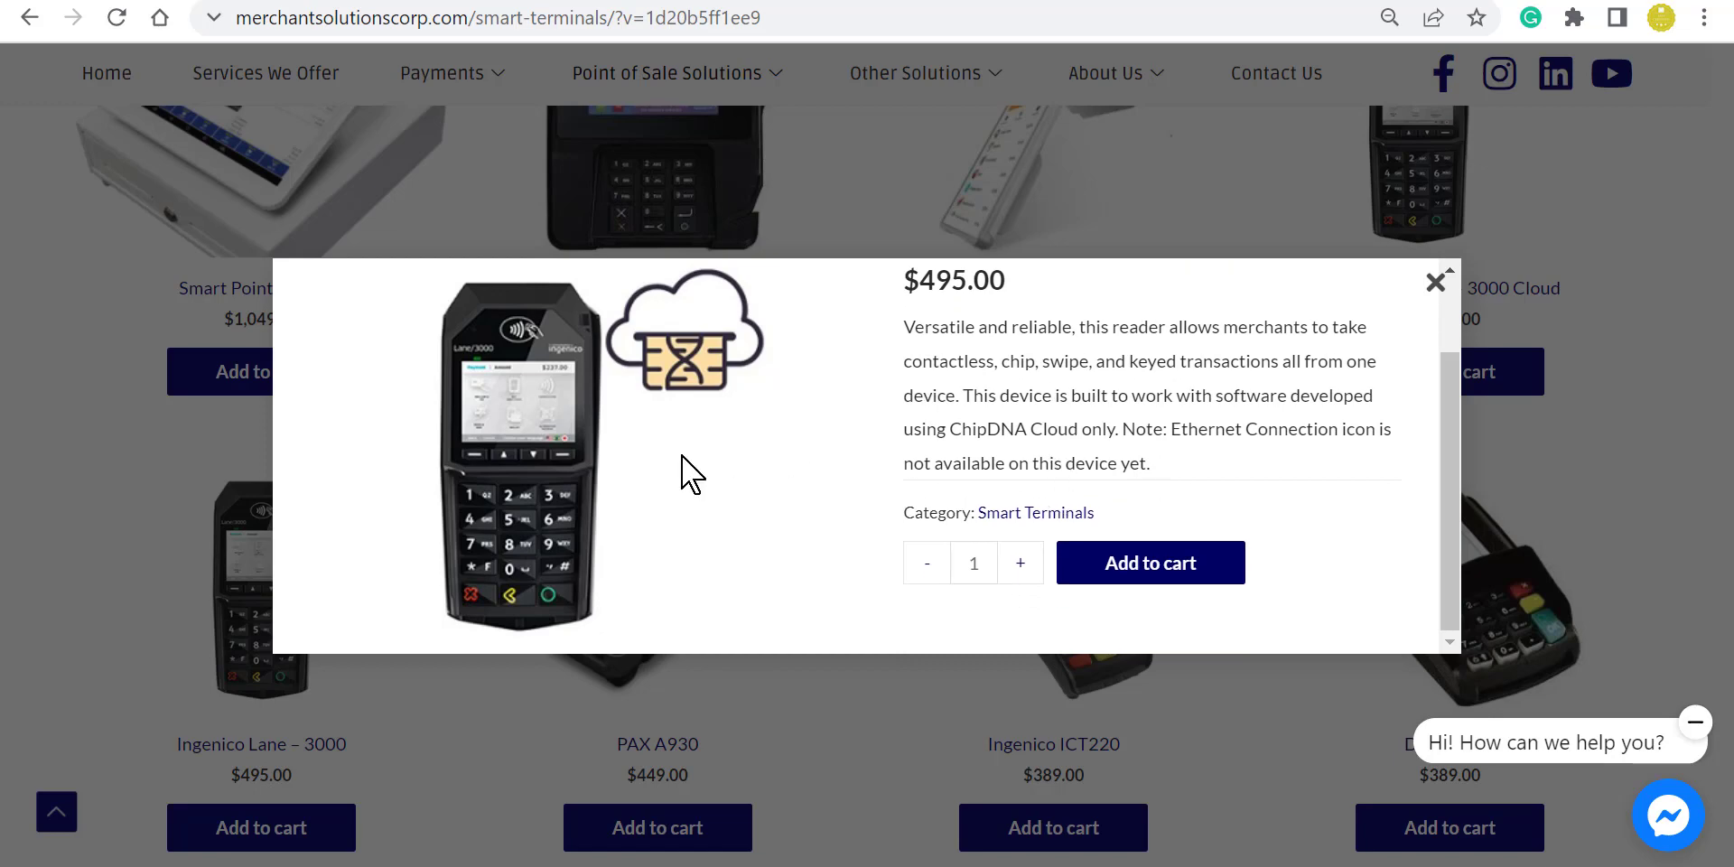
{"action": "left_click", "coordinate": [1435, 282]}
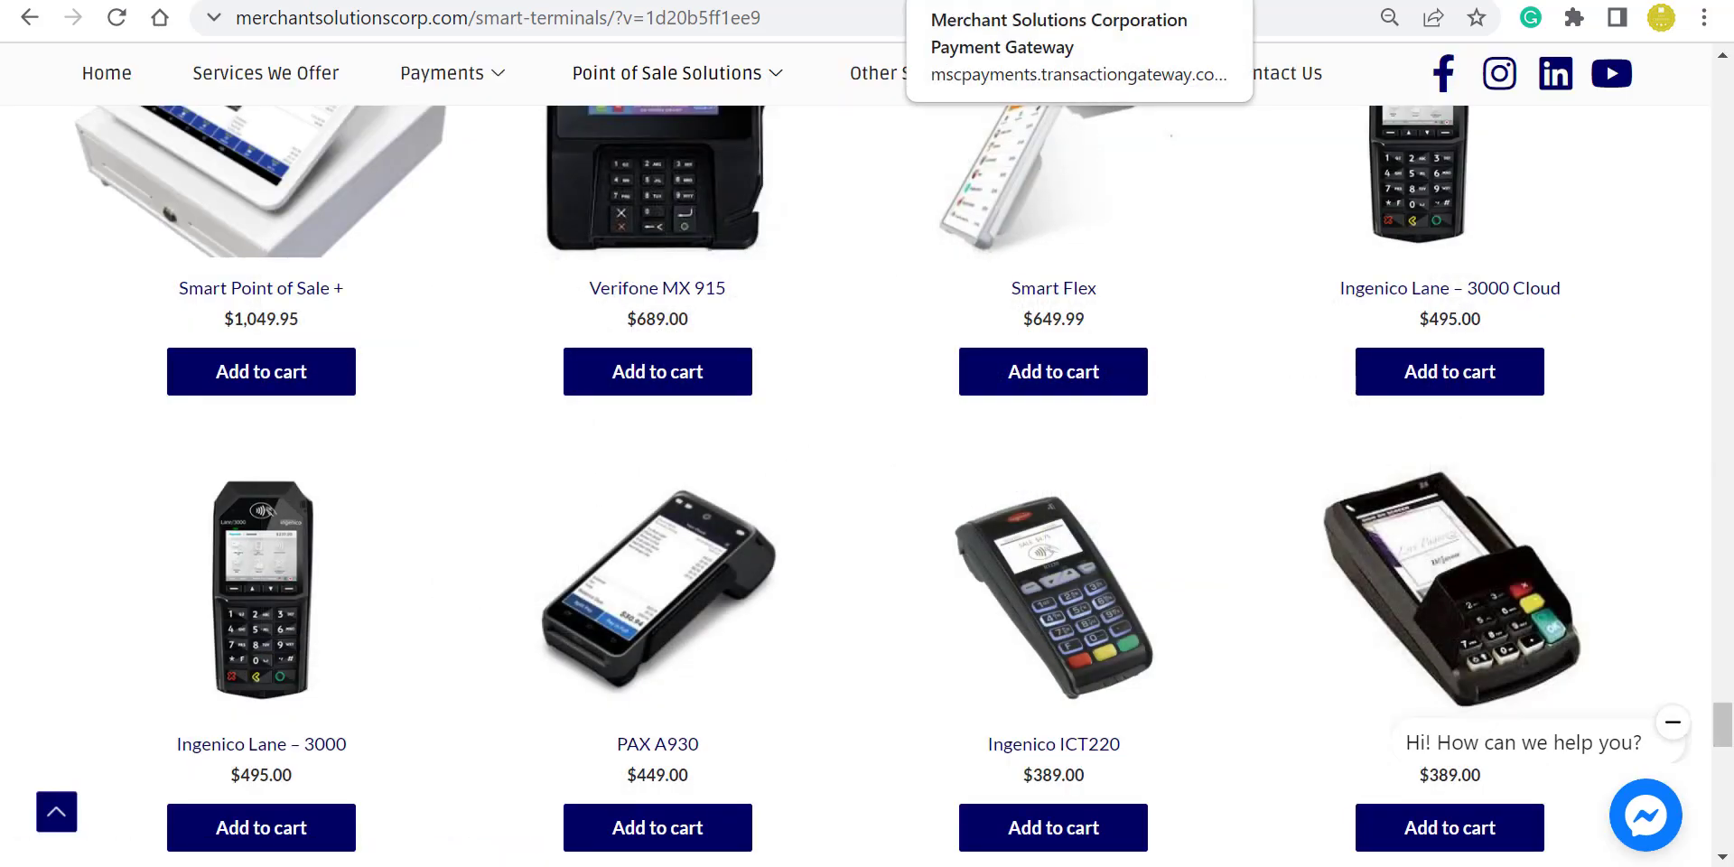
{"action": "scroll", "coordinate": [723, 307], "scroll_direction": "up", "scroll_amount": 2}
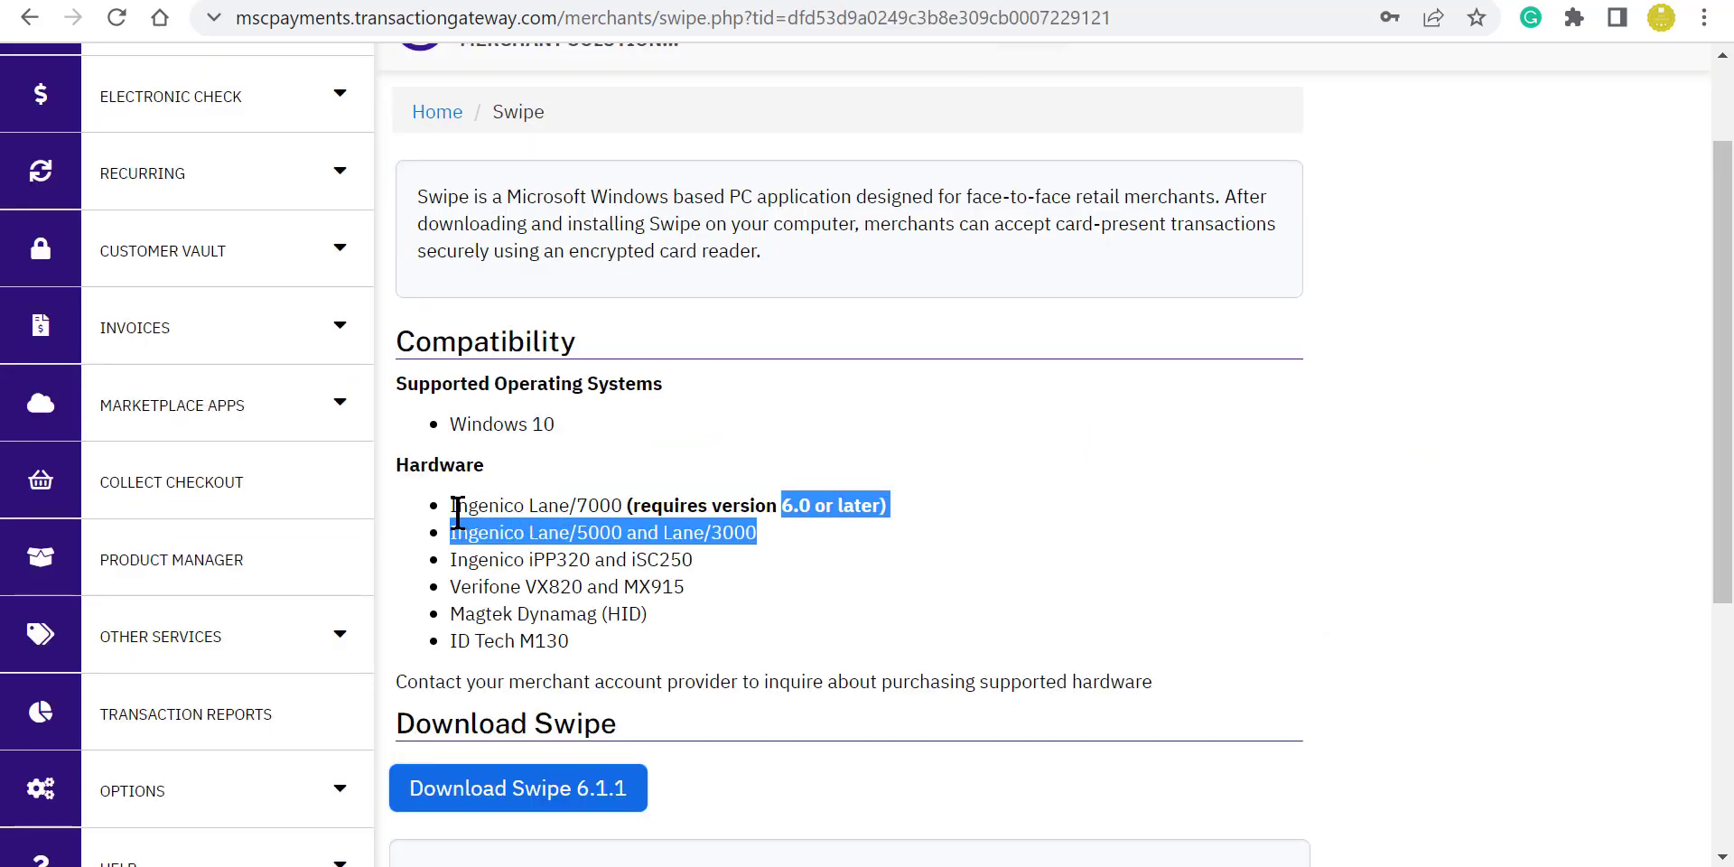
Step: Highlight Ingenico Lane/7000 in the hardware list and look over the Swipe download section
{"action": "left_click_drag", "start_coordinate": [453, 506], "coordinate": [630, 497]}
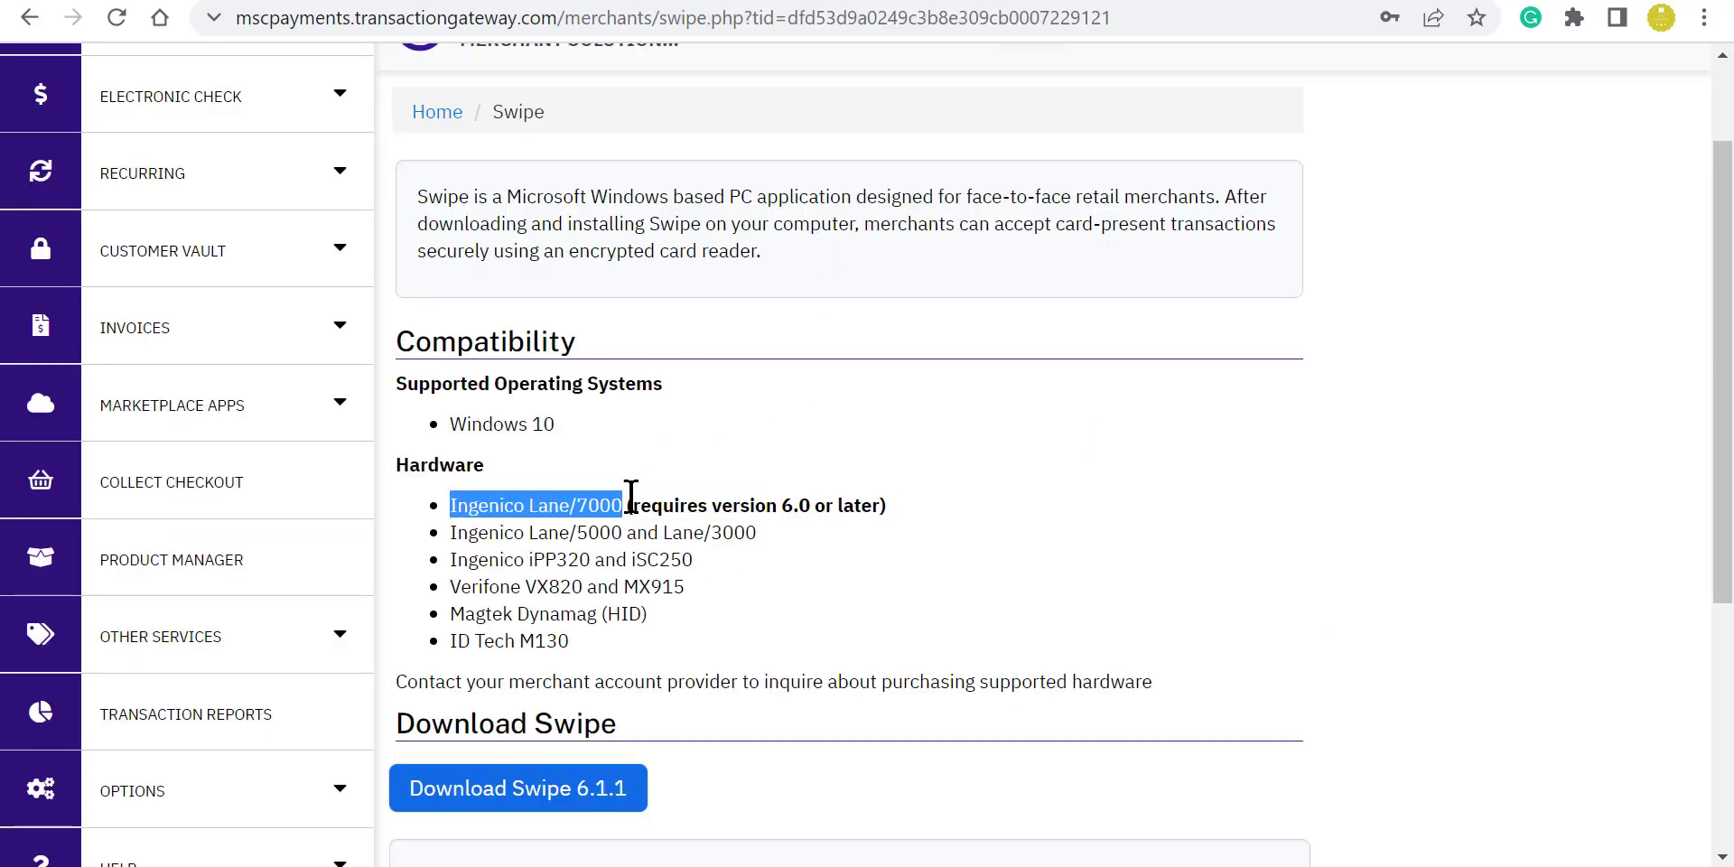
{"action": "left_click", "coordinate": [914, 542]}
{"action": "scroll", "coordinate": [1230, 546], "scroll_direction": "down", "scroll_amount": 1}
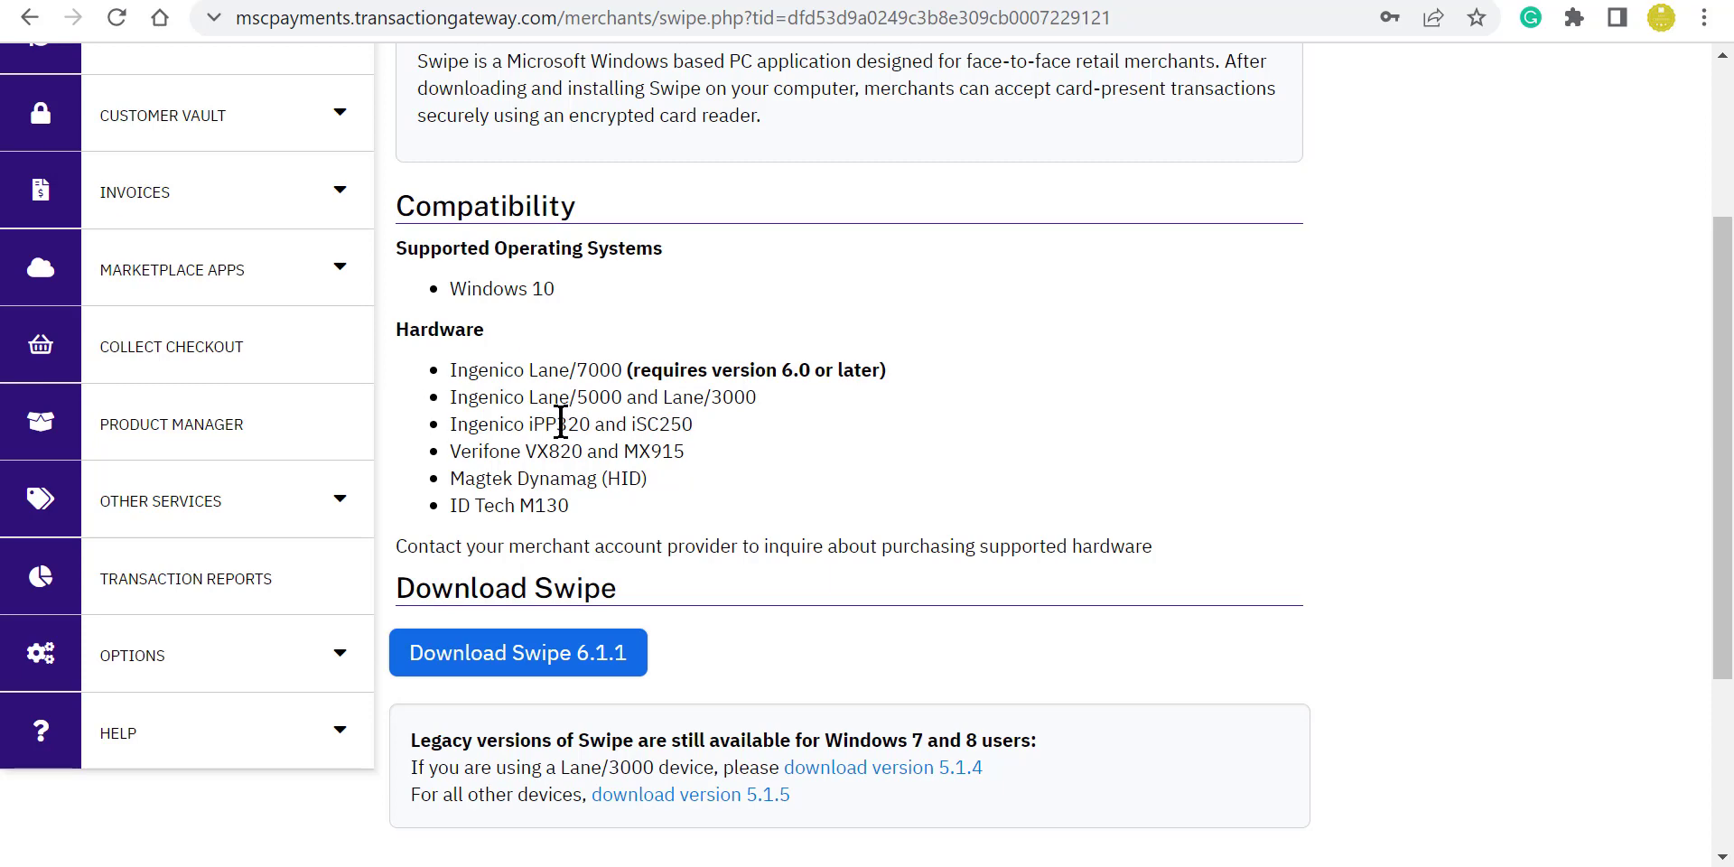
{"action": "scroll", "coordinate": [560, 420], "scroll_direction": "down", "scroll_amount": 1}
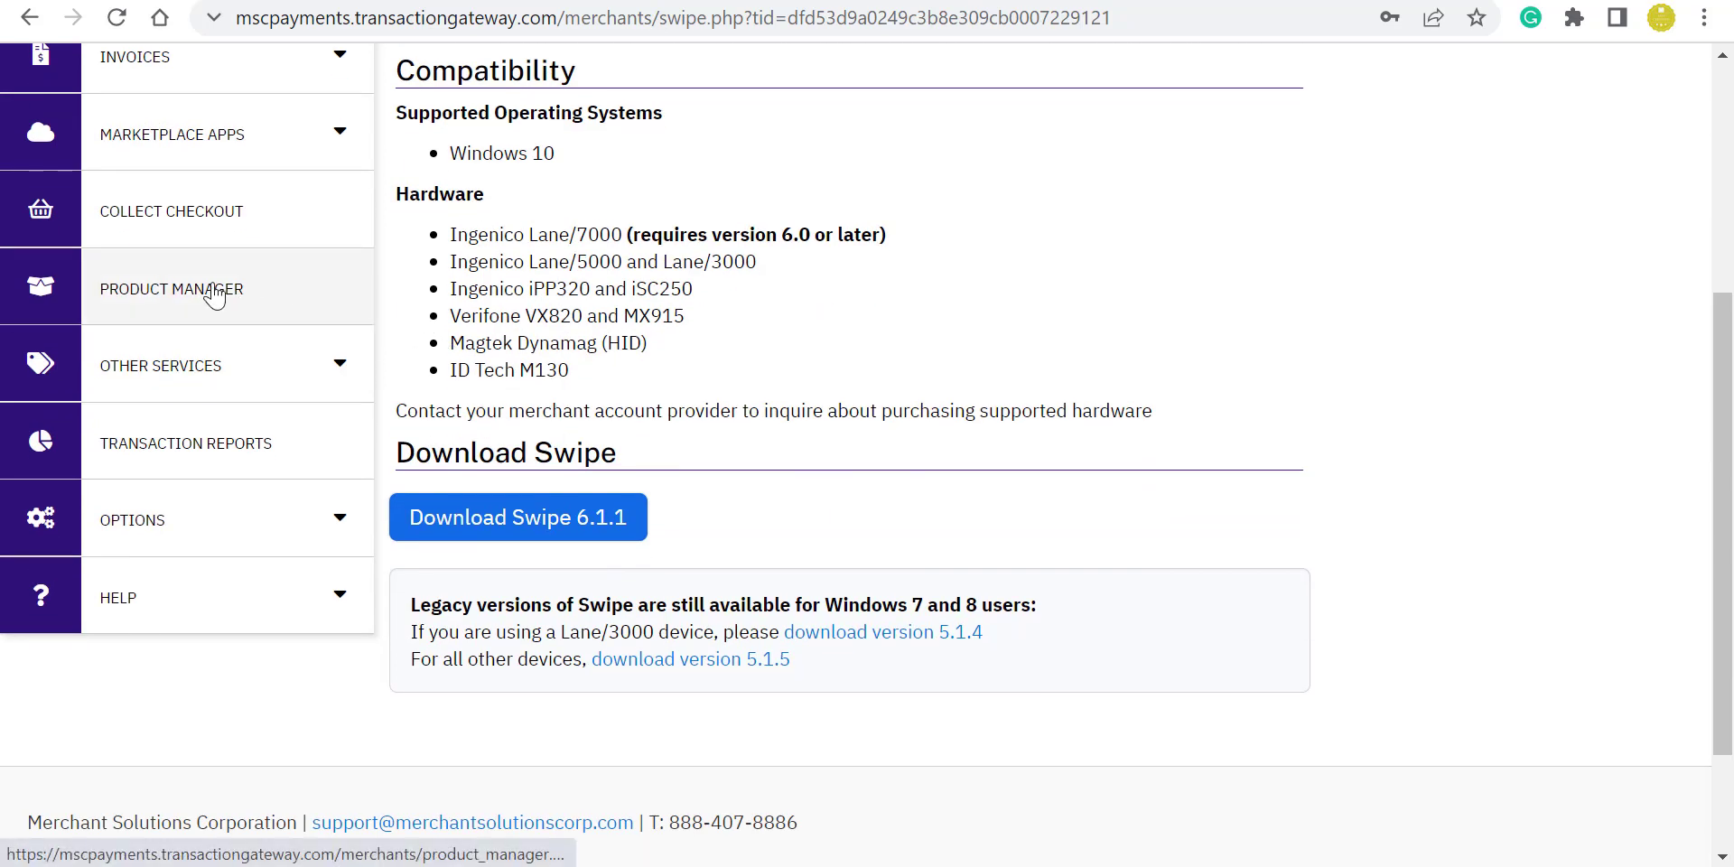
Step: Open the Product Manager's product list and start a new item
{"action": "left_click", "coordinate": [214, 290]}
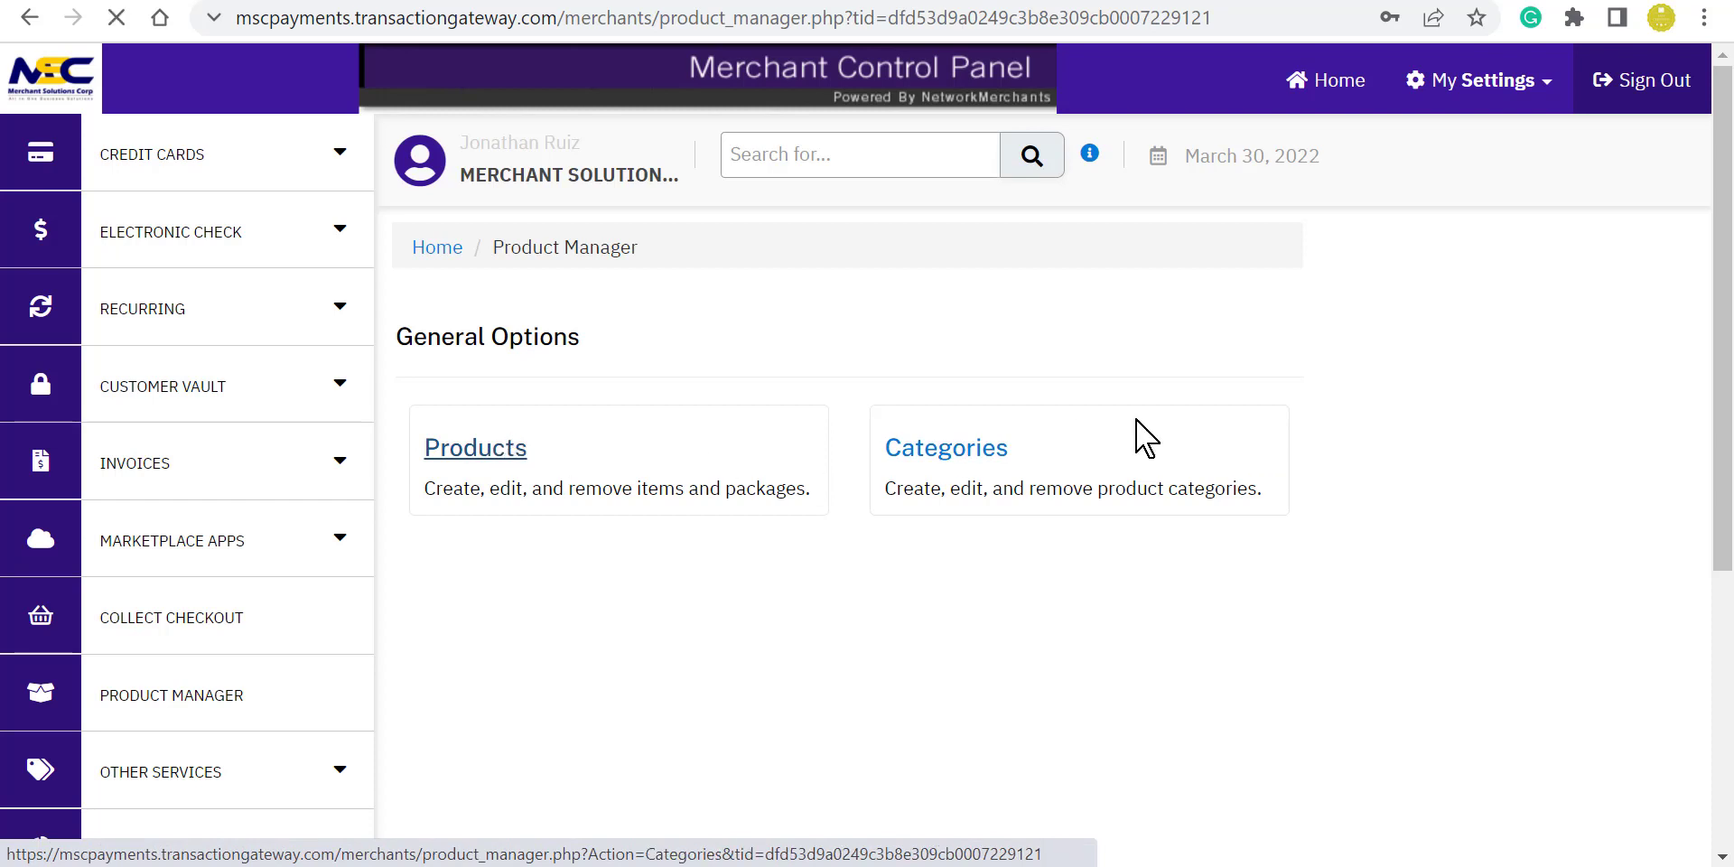
{"action": "scroll", "coordinate": [1264, 443], "scroll_direction": "down", "scroll_amount": 1}
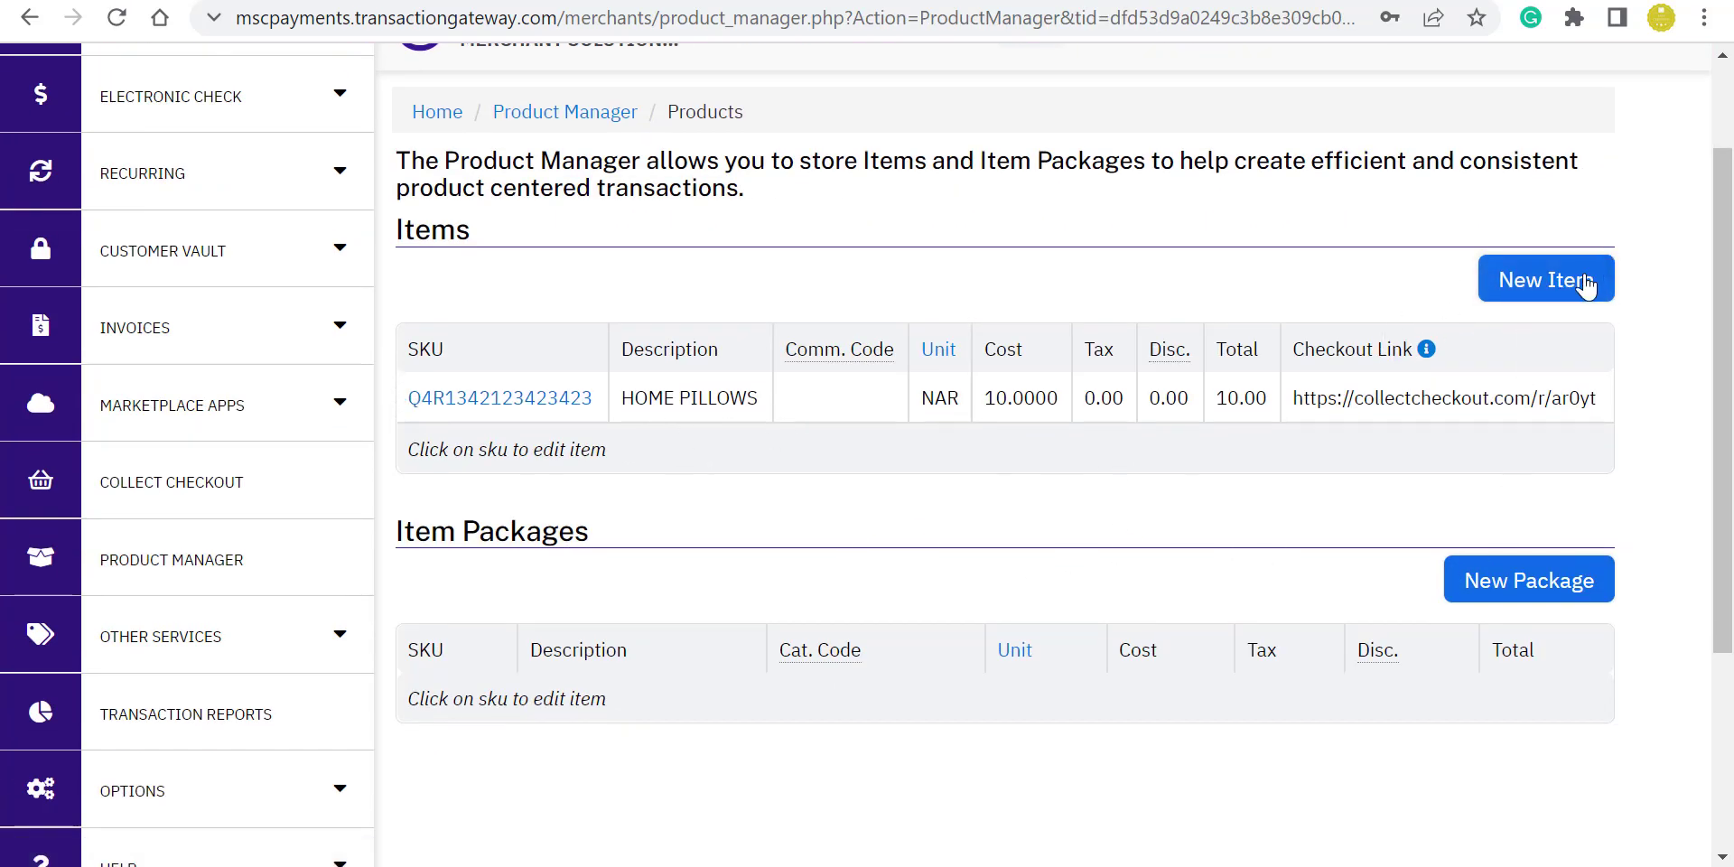
{"action": "left_click", "coordinate": [1544, 282]}
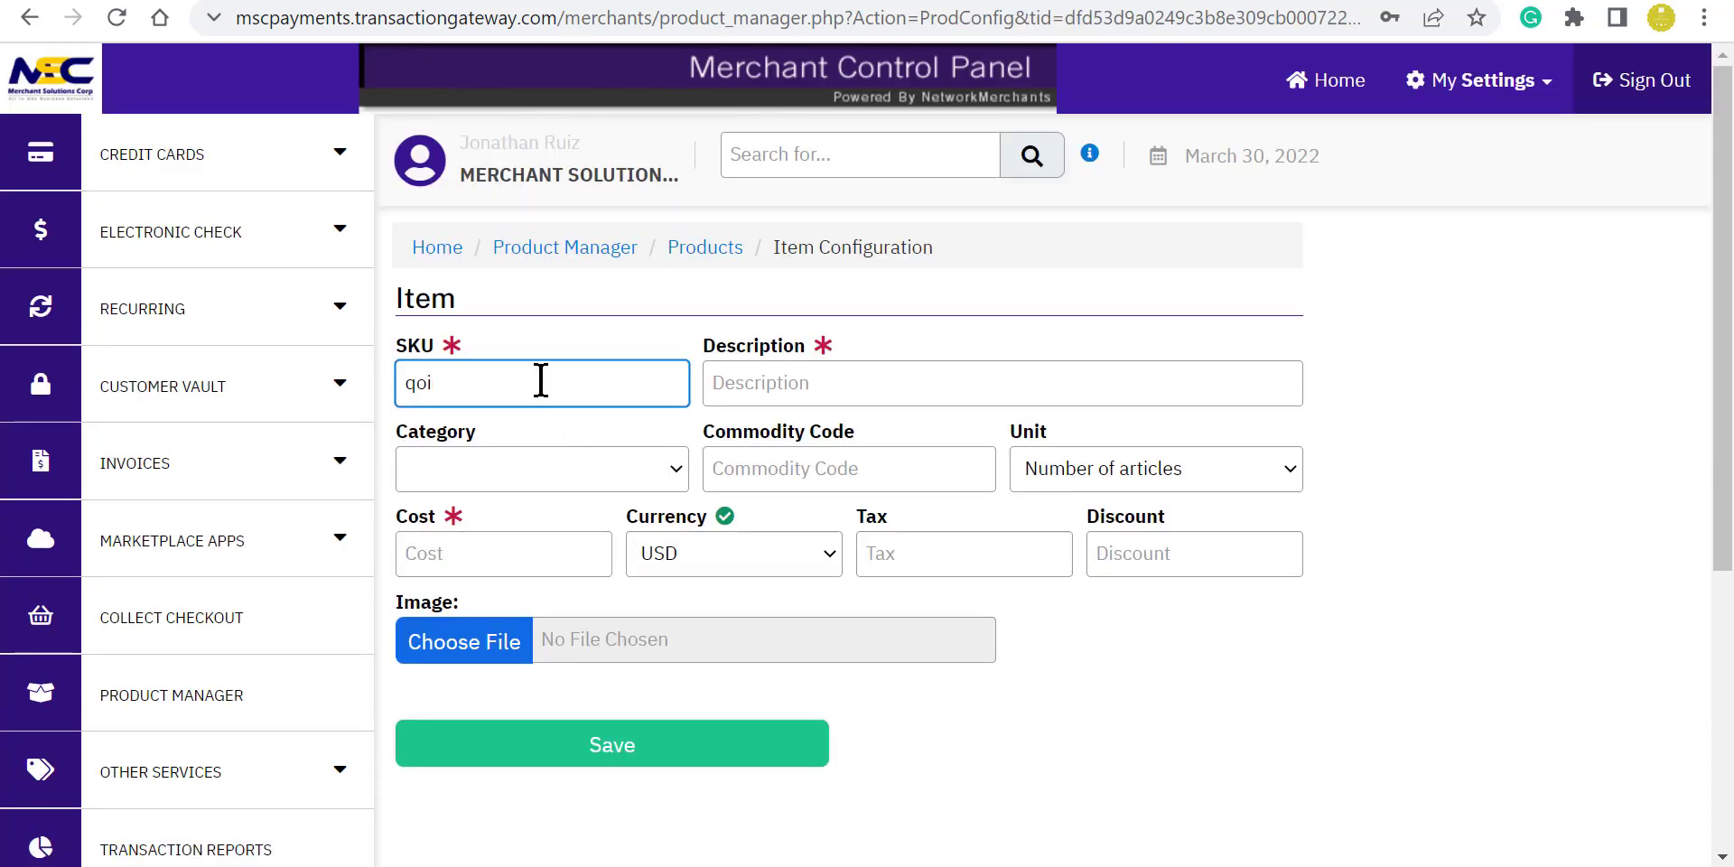
Step: Enter SKU q34985938 and description BAR STOOLS for the new item, and set its category to FURNITURE without a commodity code
{"action": "key", "text": "Tab"}
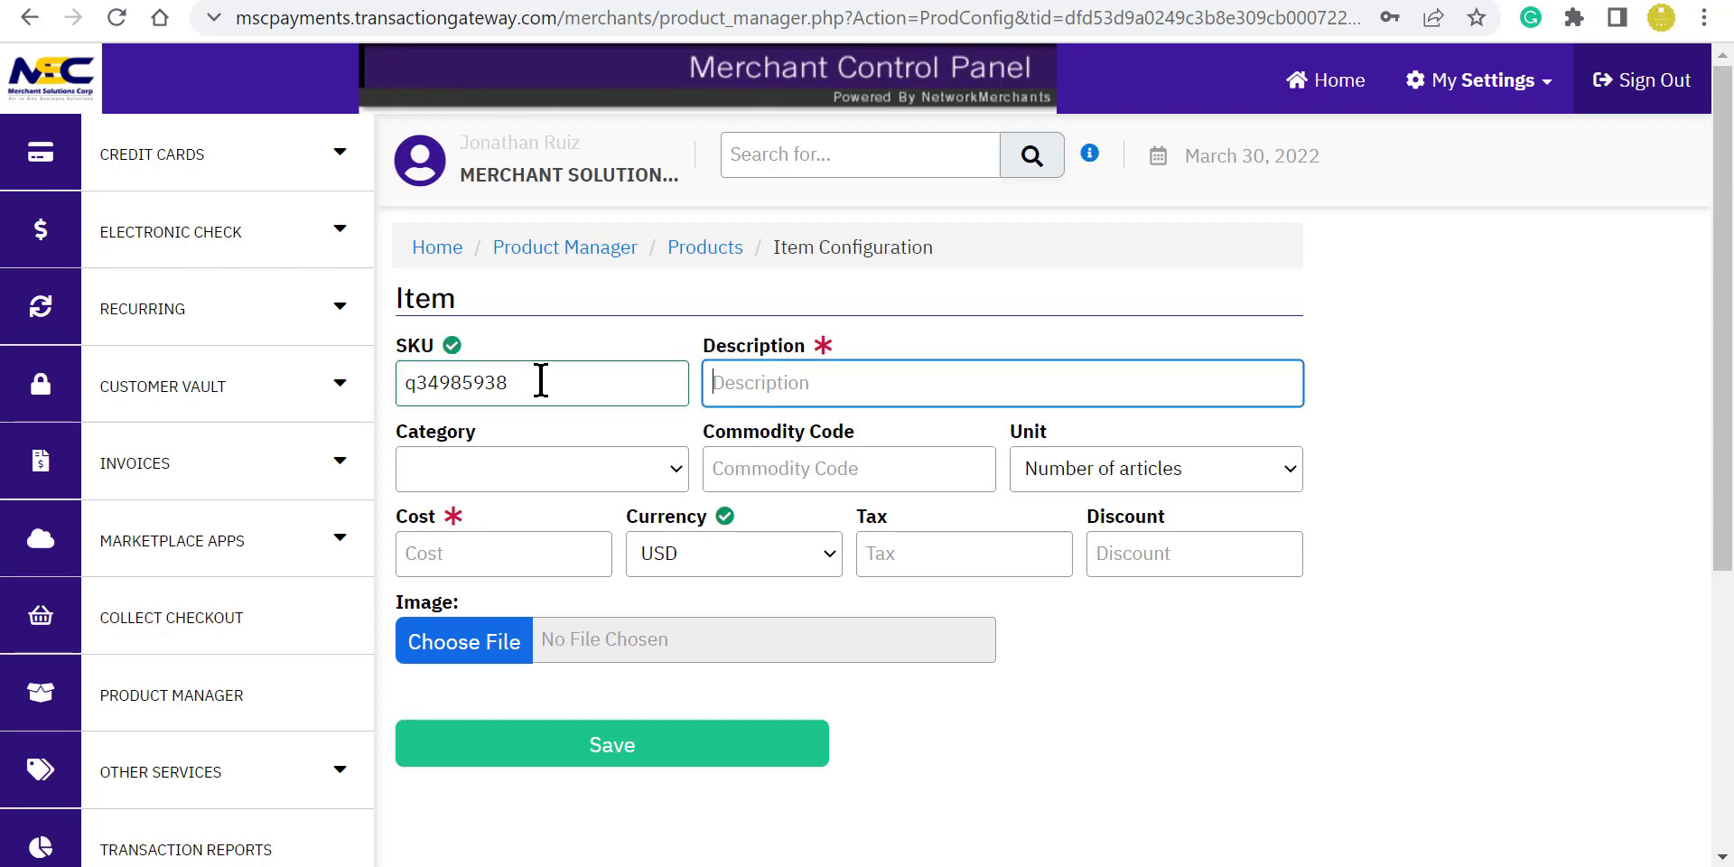
{"action": "type", "text": "BAR STOOLS"}
{"action": "key", "text": "Tab"}
{"action": "key", "text": "Down"}
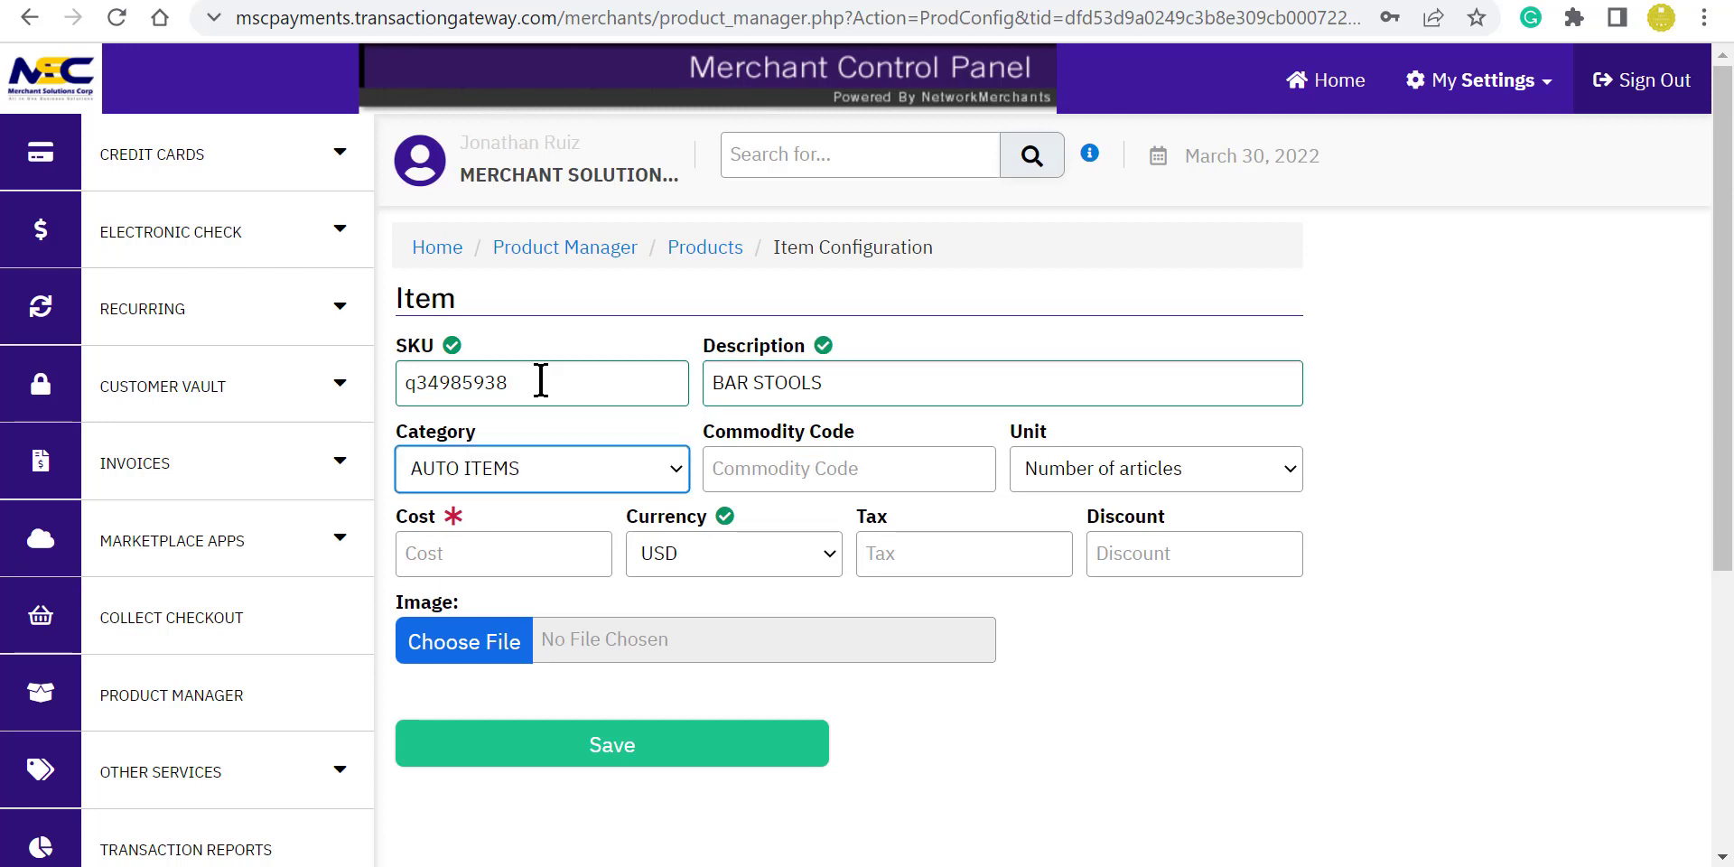
{"action": "key", "text": "f"}
{"action": "key", "text": "Tab"}
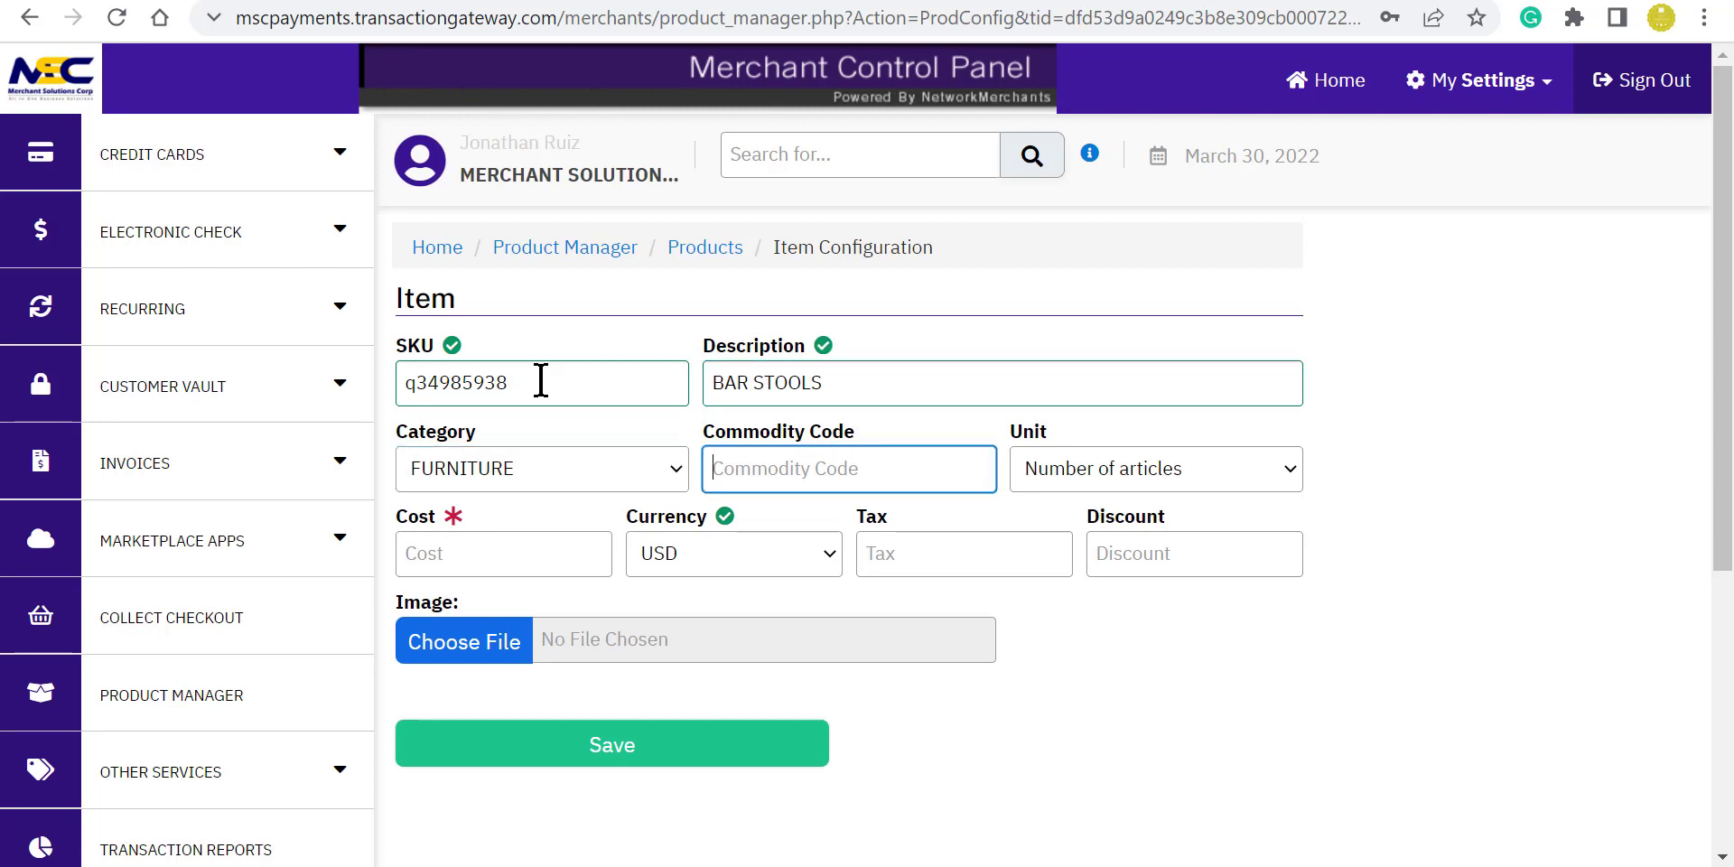
{"action": "key", "text": "Tab"}
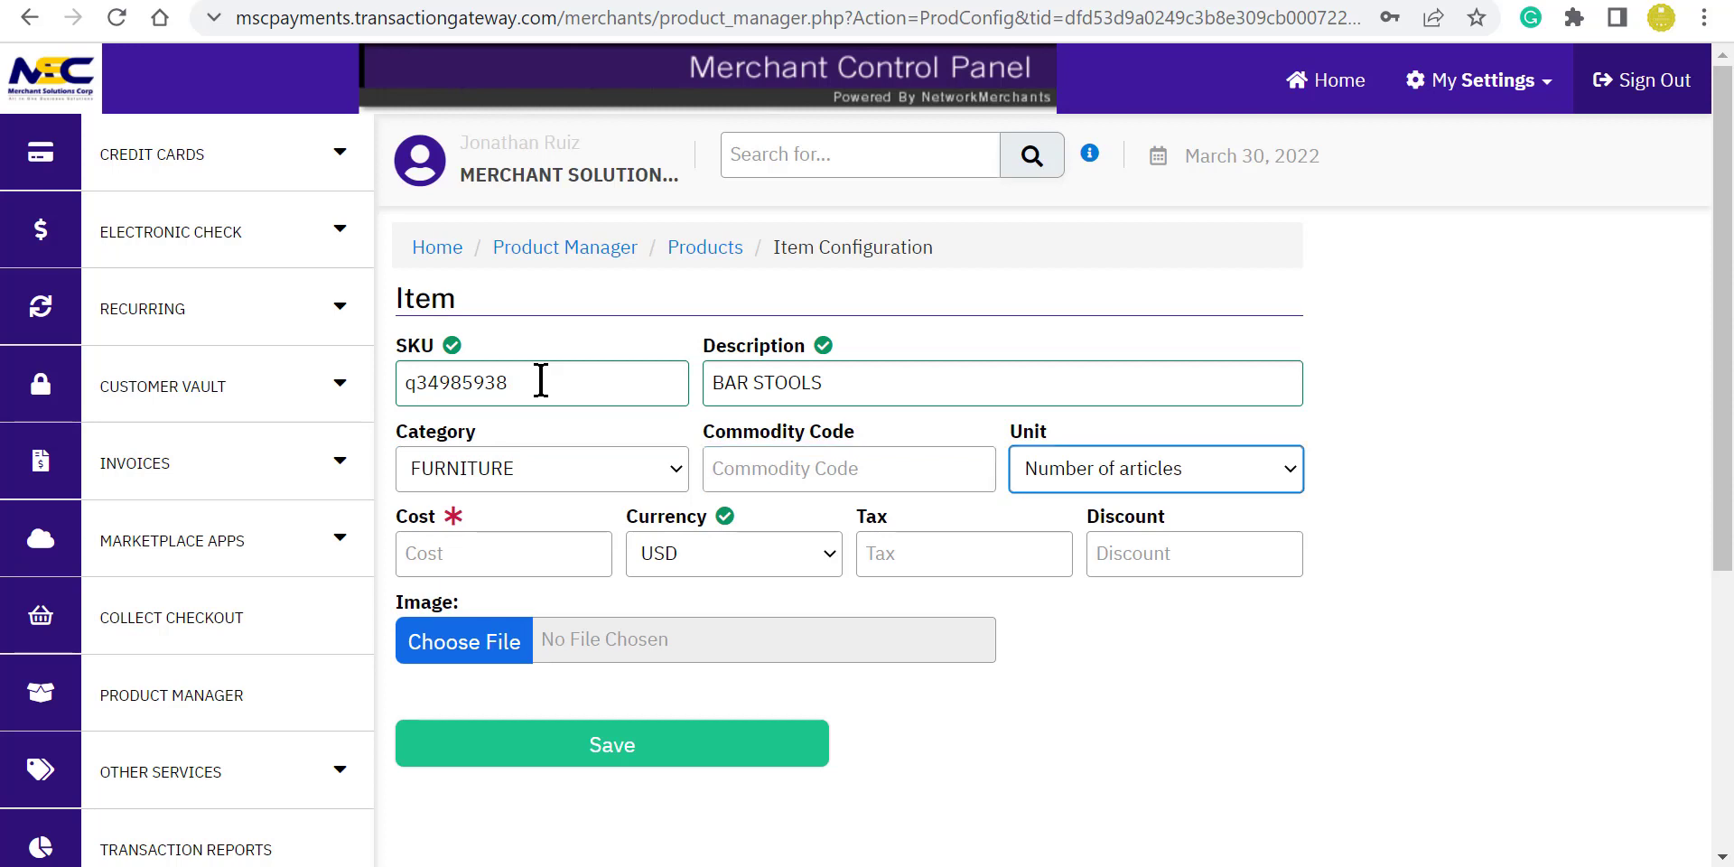
Step: Try other unit options for the item and return the unit to Number of articles
{"action": "key", "text": "Down"}
{"action": "key", "text": "Down"}
{"action": "key", "text": "Down"}
{"action": "key", "text": "Down"}
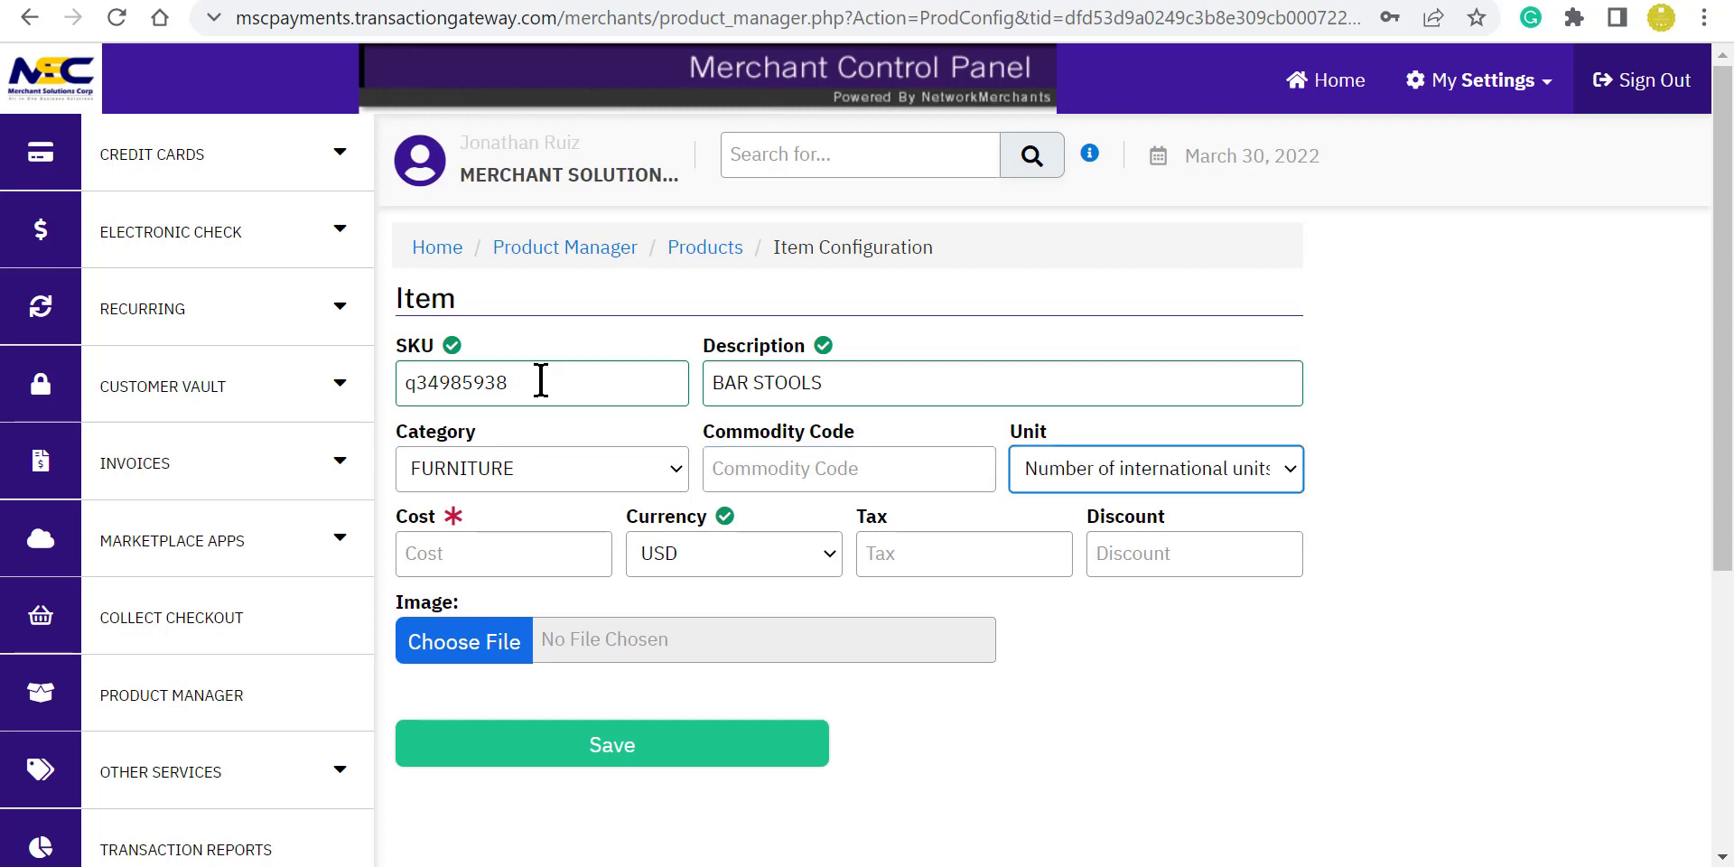
{"action": "key", "text": "Up"}
{"action": "key", "text": "Up"}
{"action": "key", "text": "Up"}
{"action": "key", "text": "Up"}
{"action": "key", "text": "Up"}
{"action": "key", "text": "Down"}
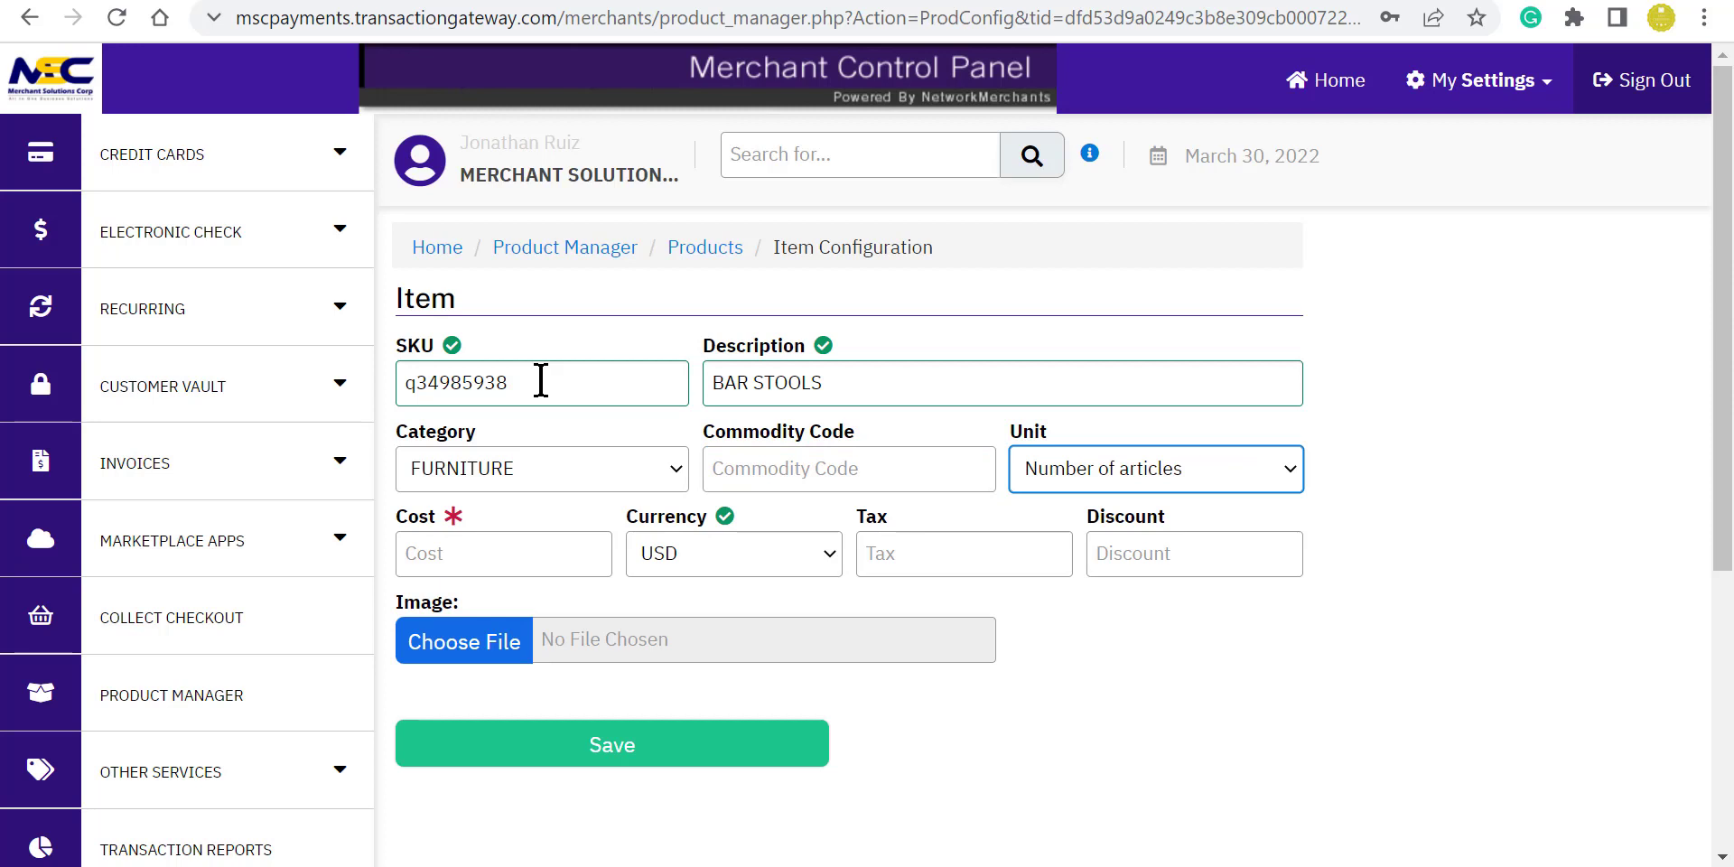
Step: Set the item's cost to 150 in USD, the tax to 7.00 and the discount to 10
{"action": "key", "text": "Tab"}
{"action": "type", "text": "15"}
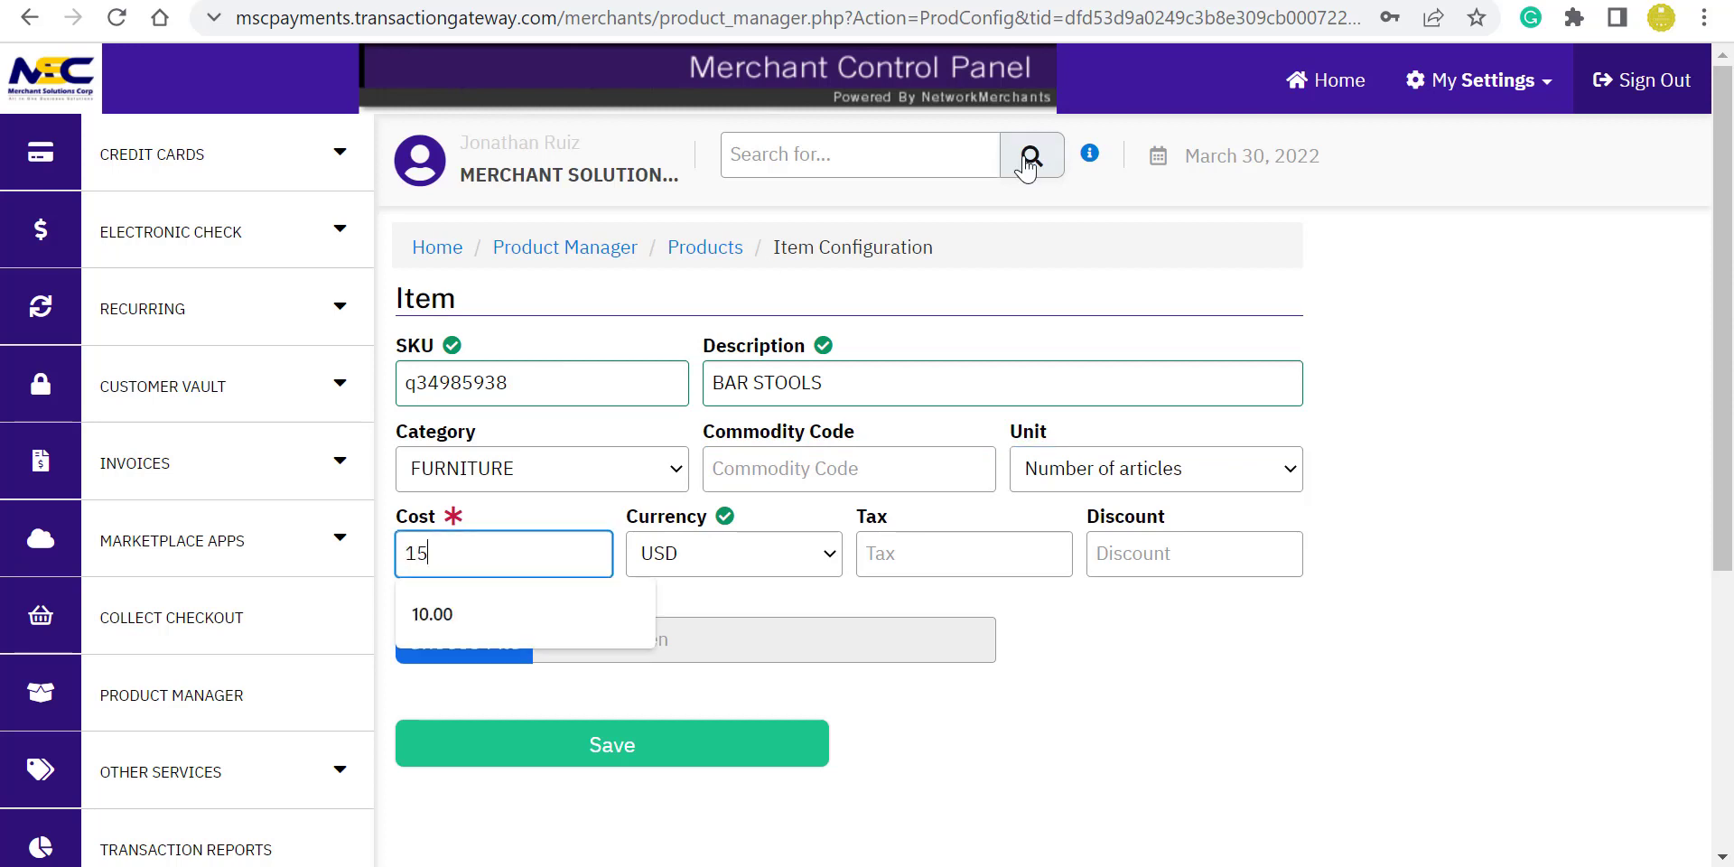
{"action": "key", "text": "Tab"}
{"action": "key", "text": "Tab"}
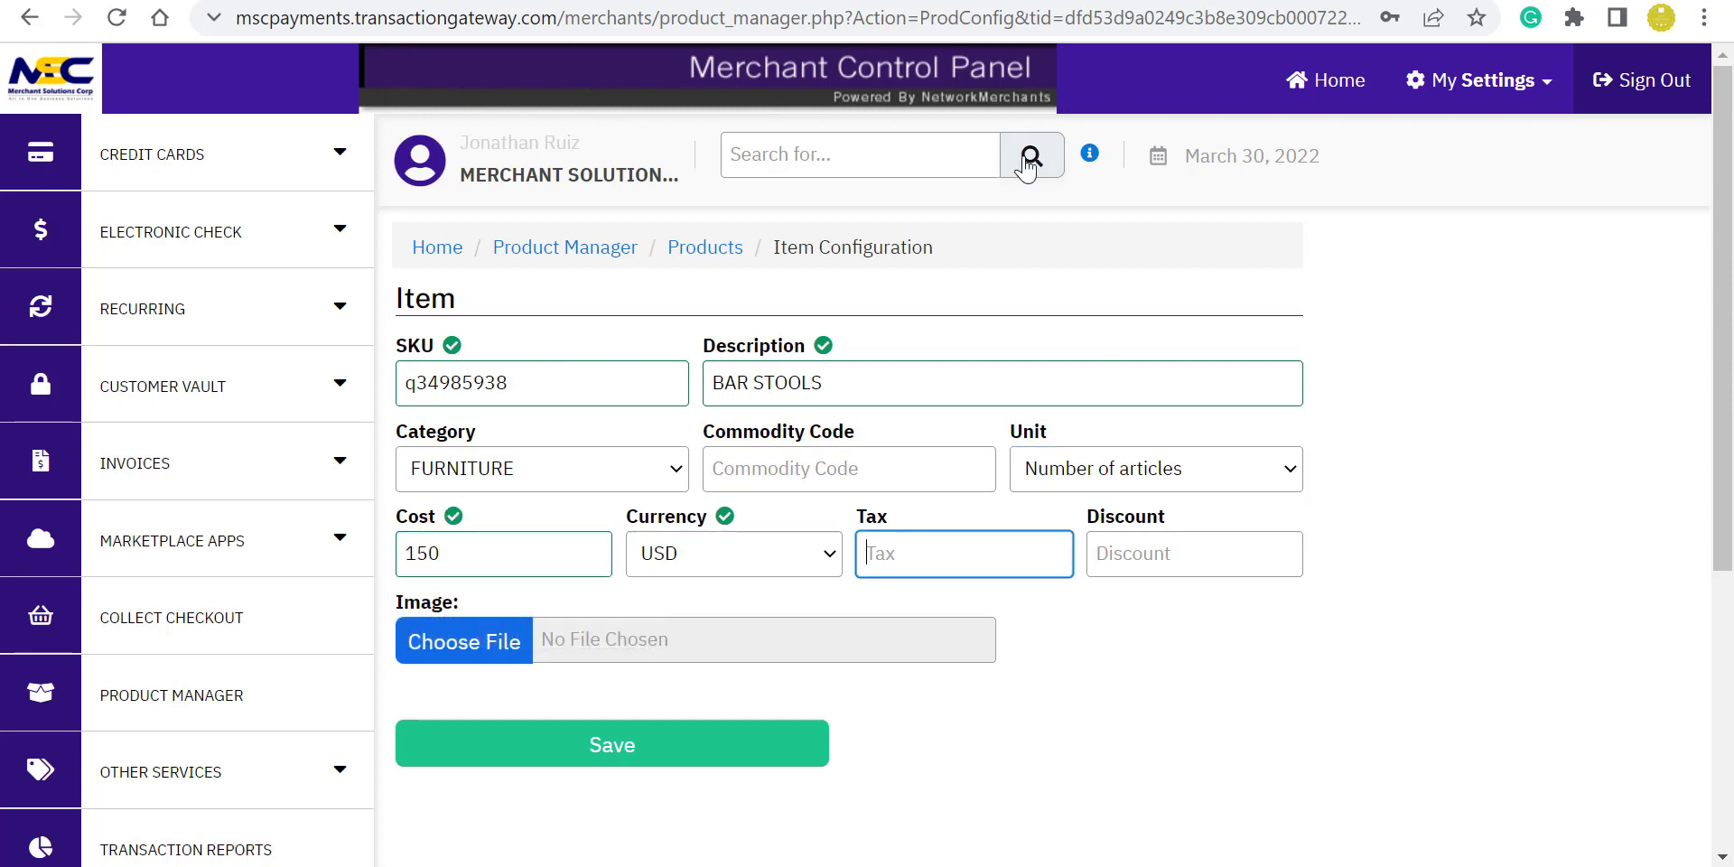
{"action": "key", "text": "Tab"}
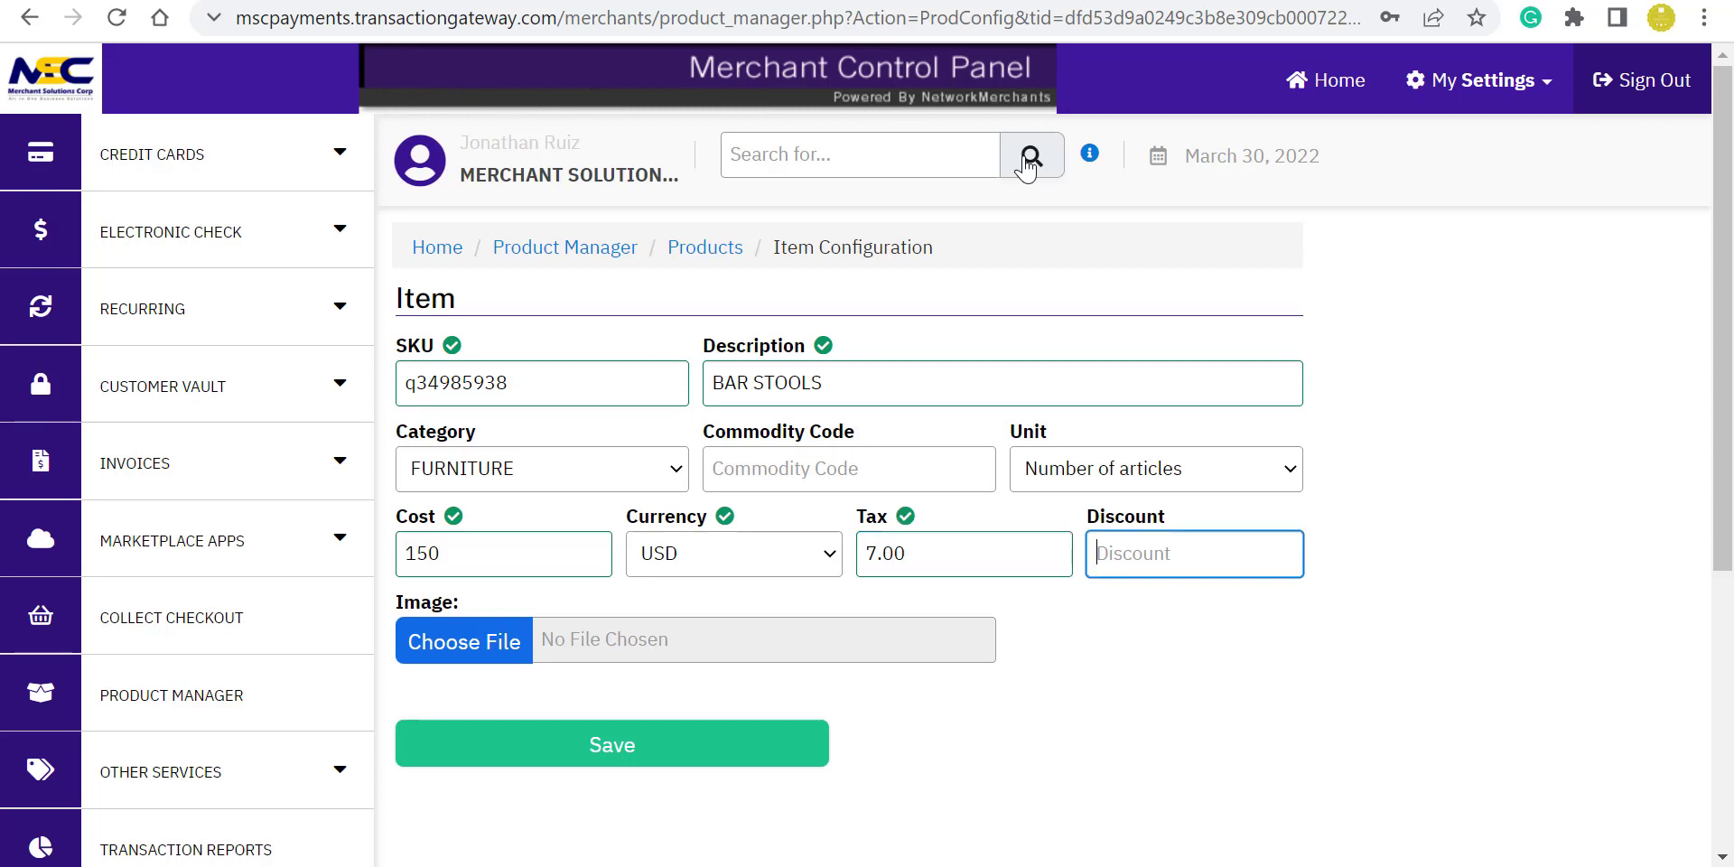
{"action": "type", "text": "10"}
{"action": "key", "text": "Tab"}
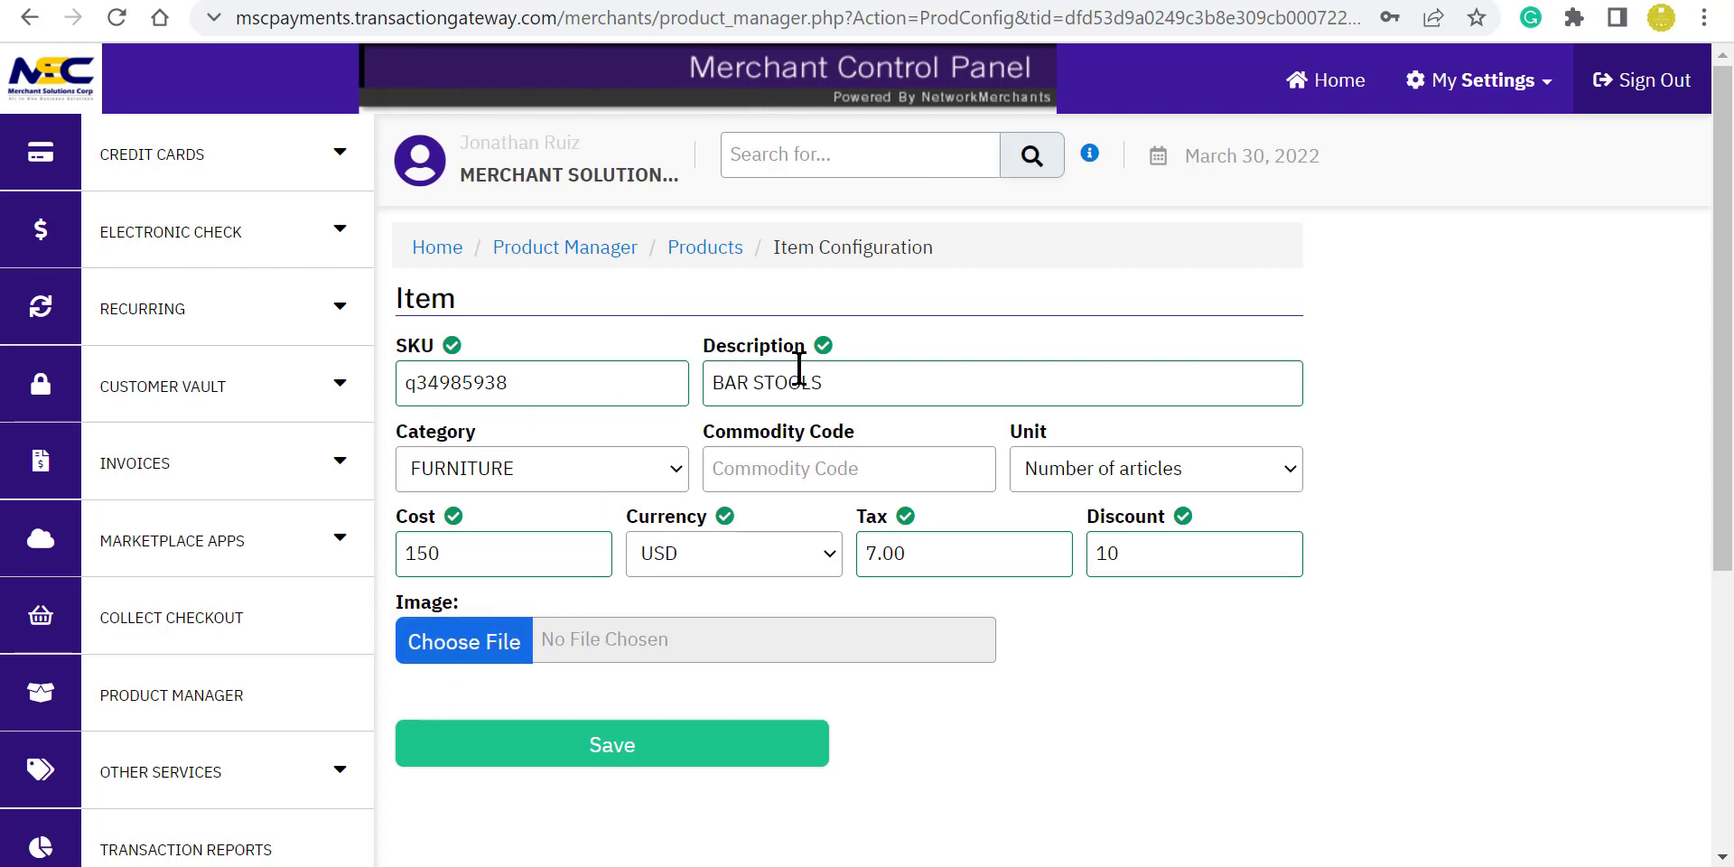
Step: Attach the ab-seal-horizontal-large image from the ALL LOGOS folder in Pictures and save the item
{"action": "left_click", "coordinate": [473, 643]}
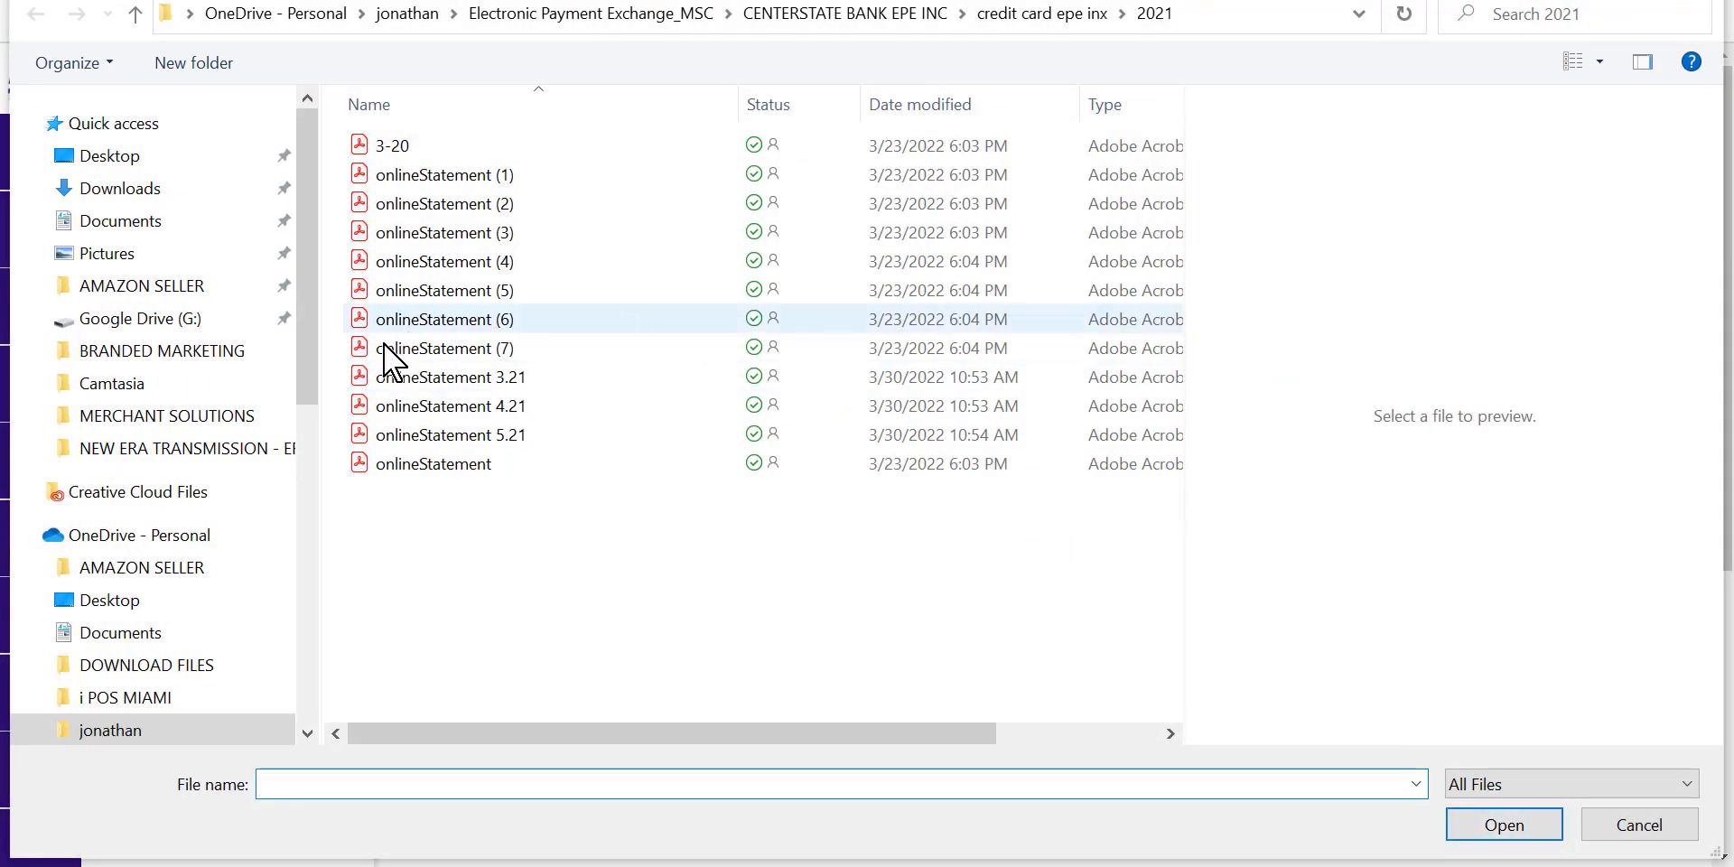
{"action": "scroll", "coordinate": [181, 596], "scroll_direction": "down", "scroll_amount": 5}
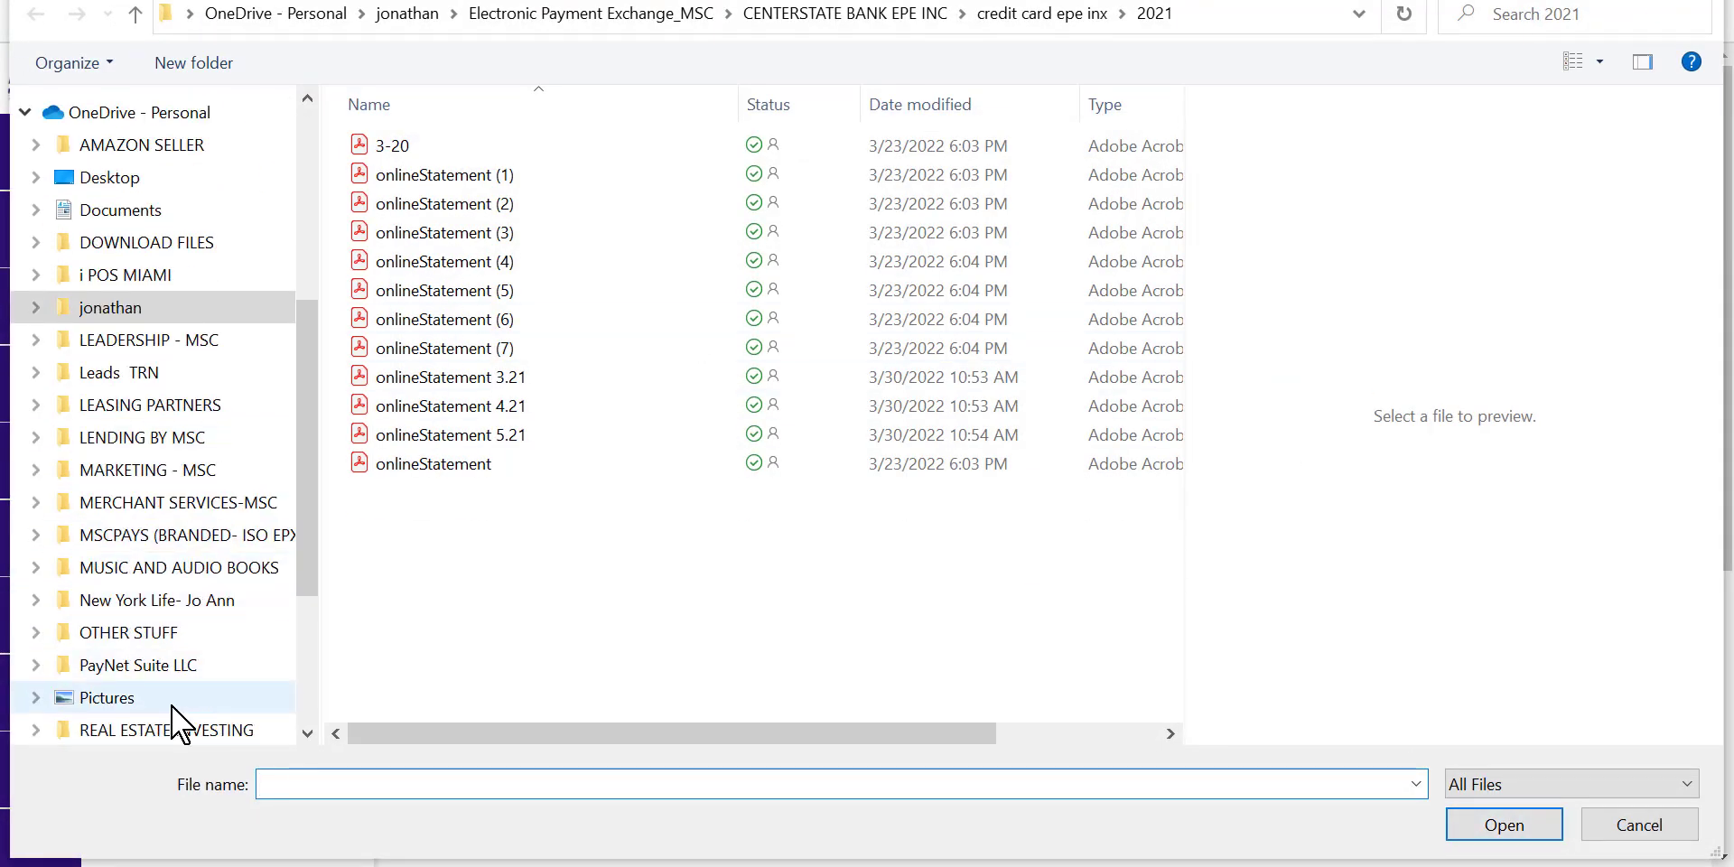
{"action": "left_click", "coordinate": [174, 704]}
{"action": "double_click", "coordinate": [619, 225]}
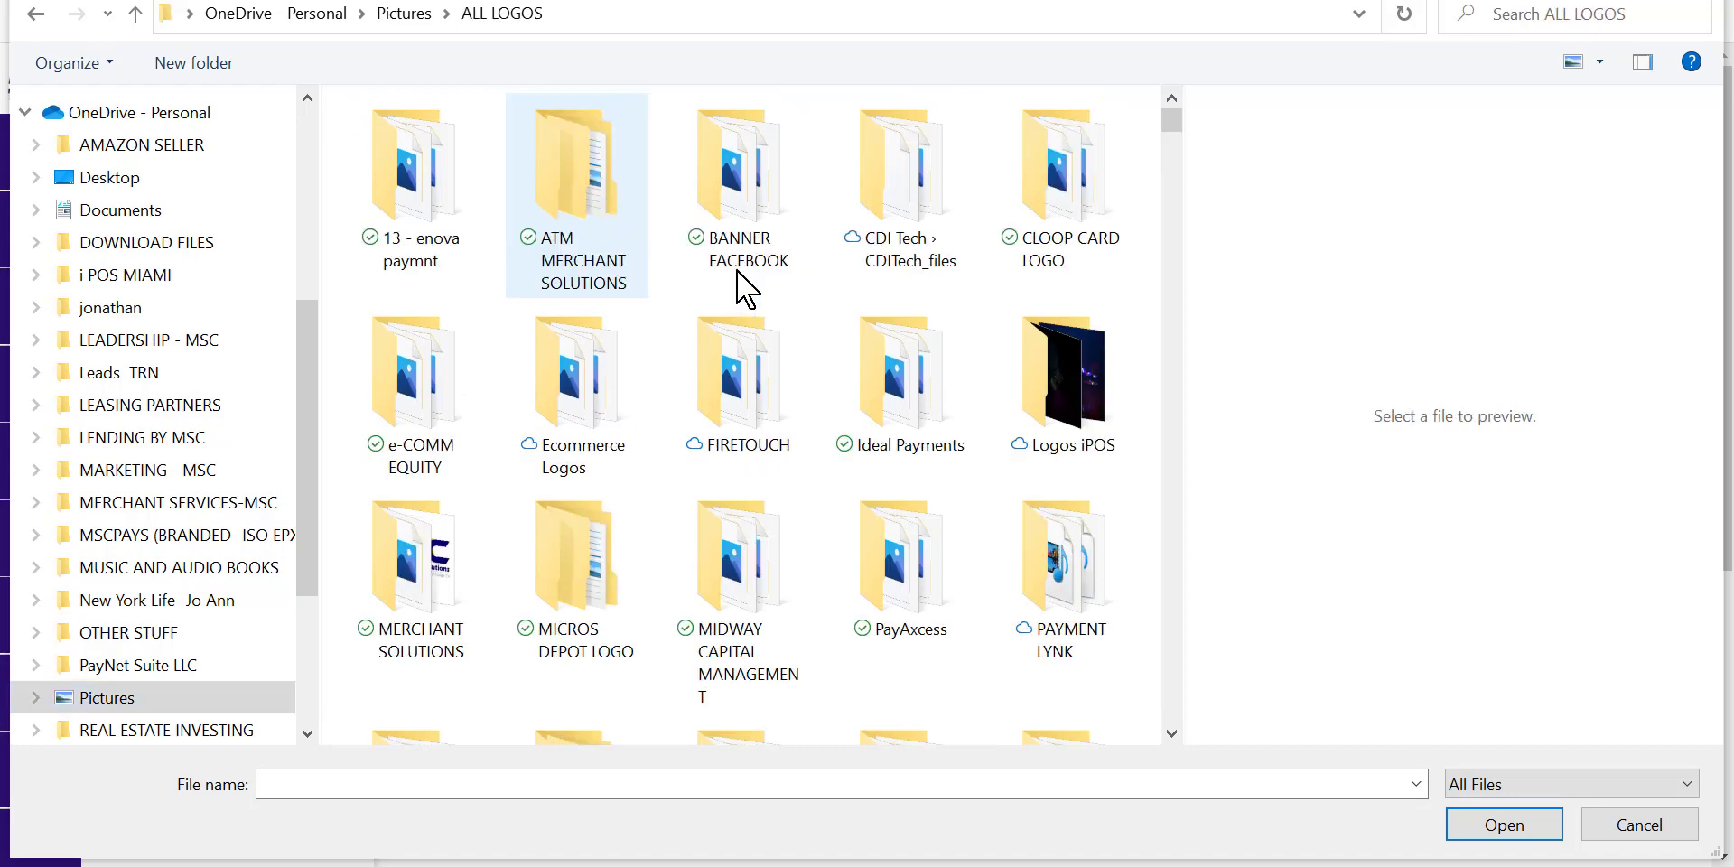
{"action": "scroll", "coordinate": [1016, 596], "scroll_direction": "down", "scroll_amount": 5}
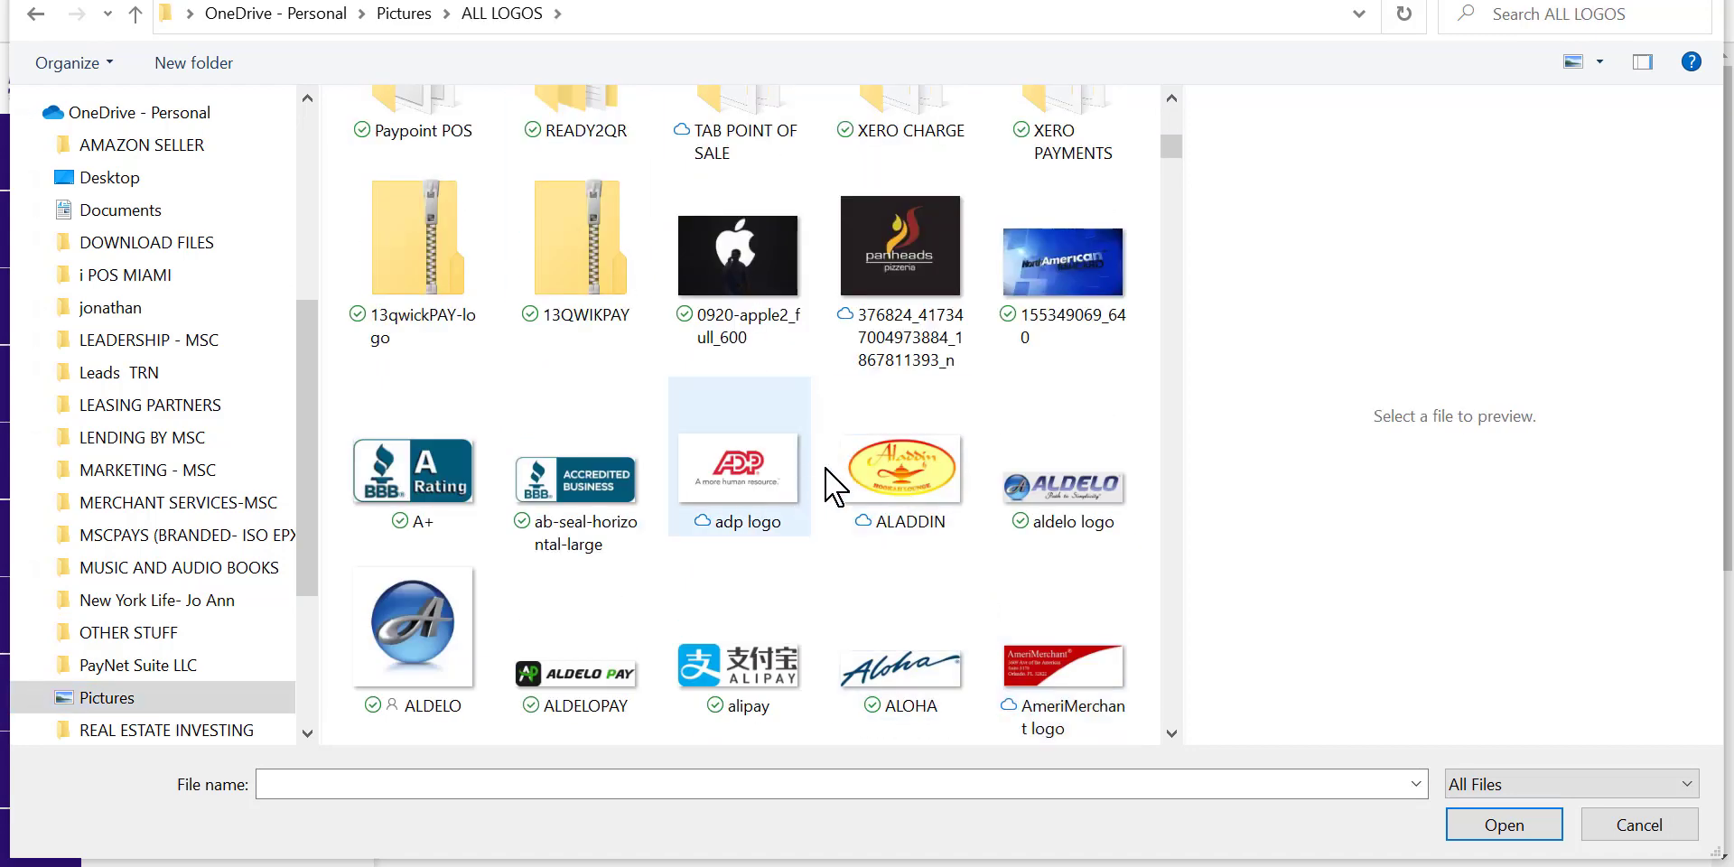
{"action": "double_click", "coordinate": [571, 493]}
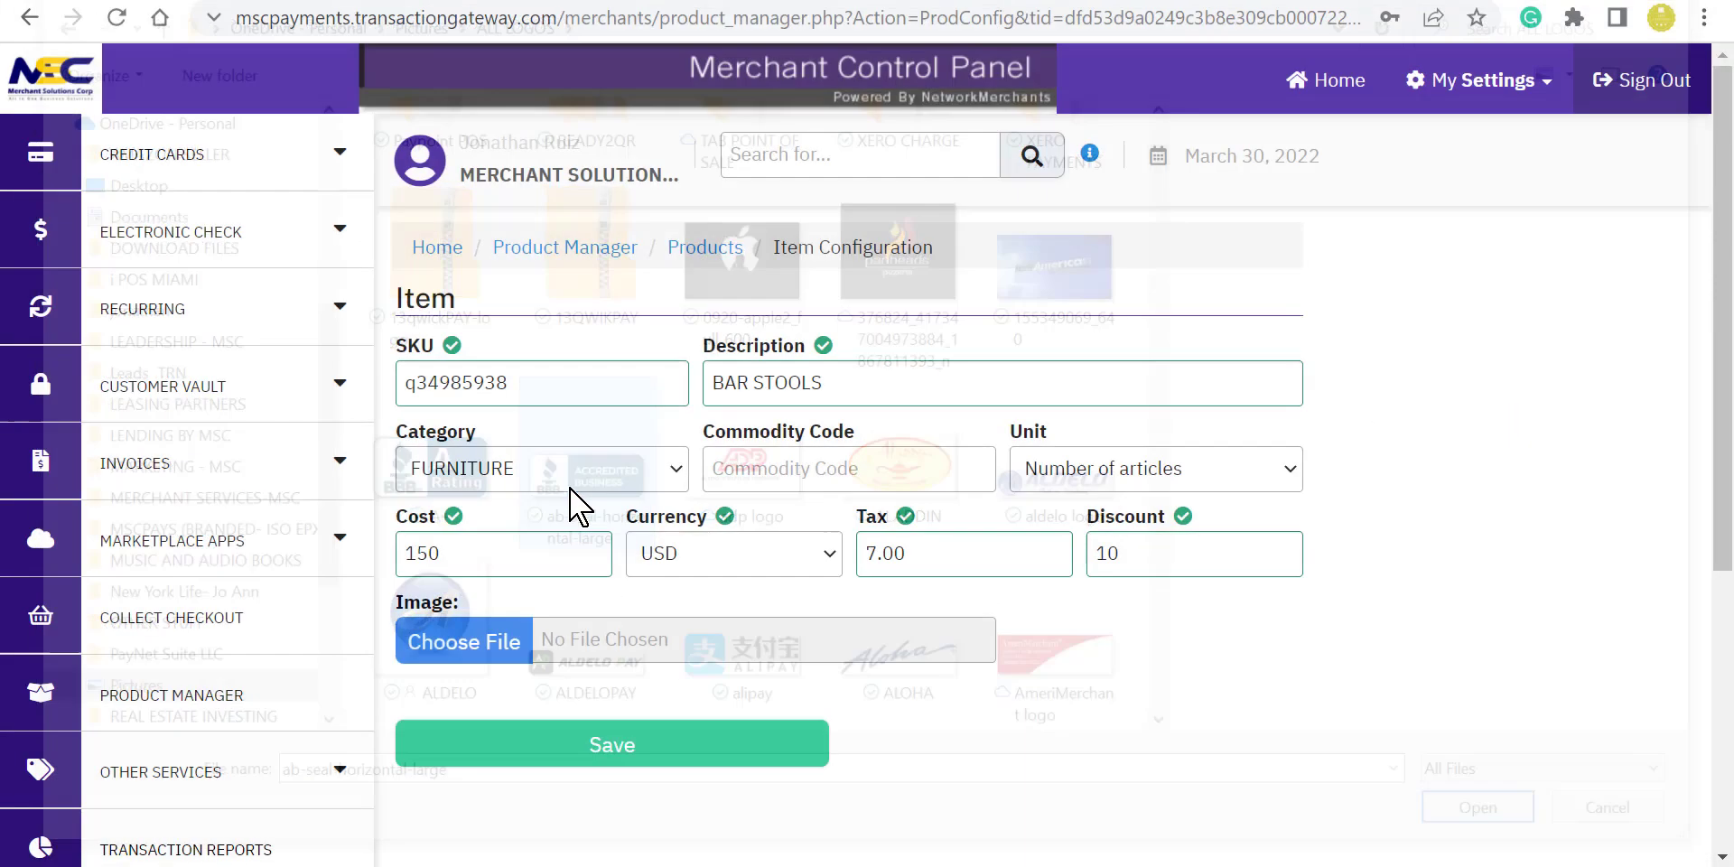
{"action": "left_click", "coordinate": [611, 746]}
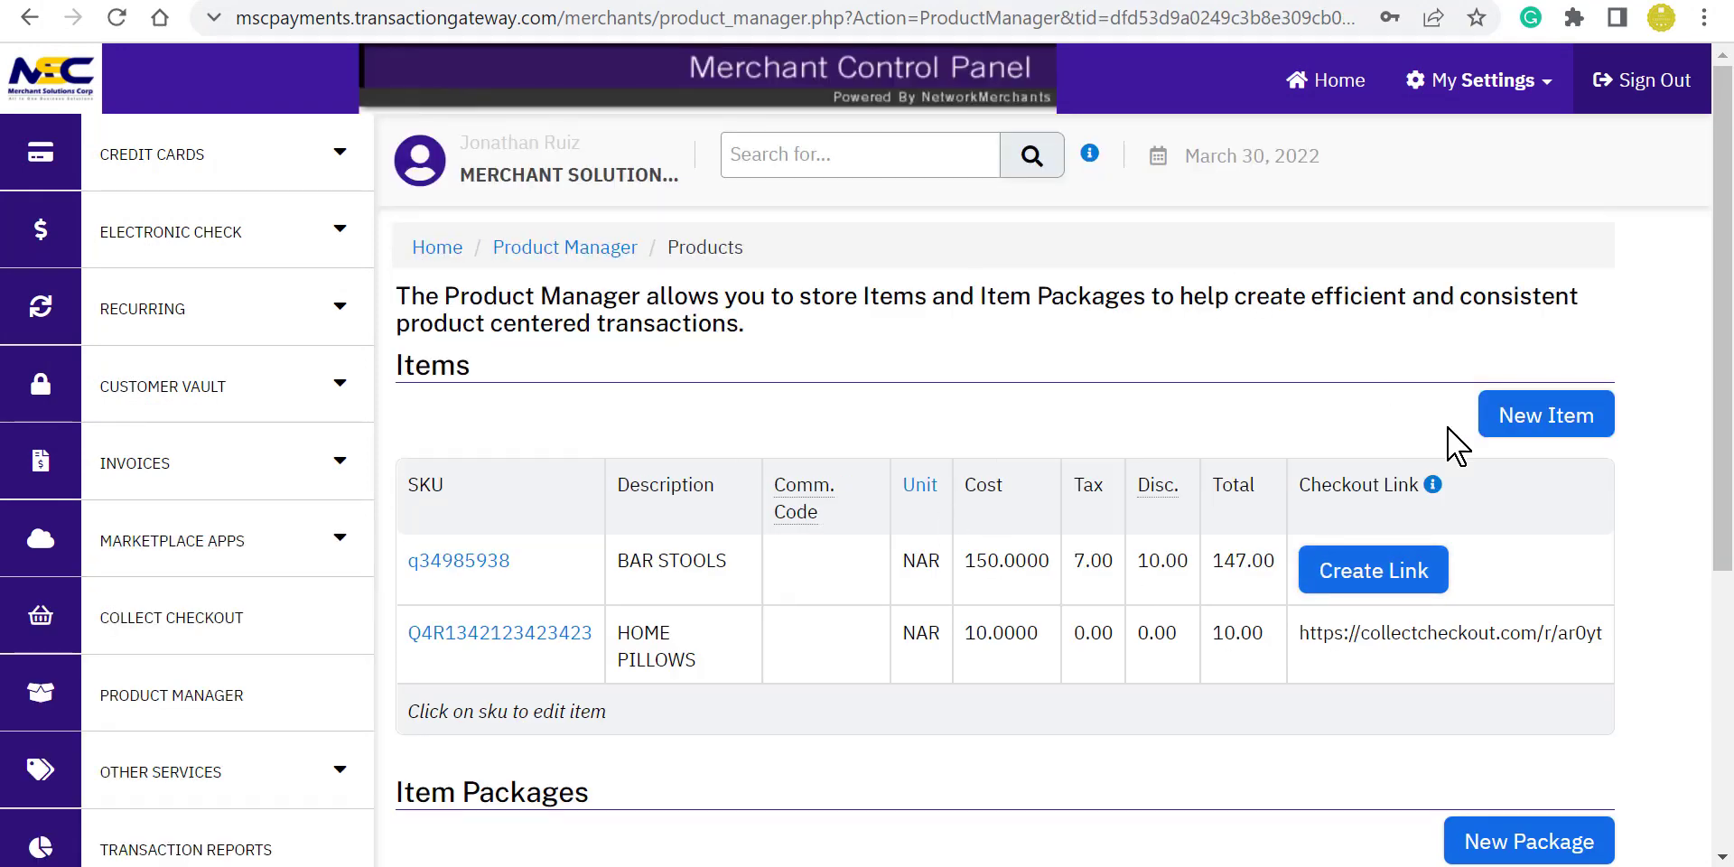
Step: Create a checkout link for the BAR STOOLS item and copy the link to the clipboard
{"action": "scroll", "coordinate": [1355, 578], "scroll_direction": "down", "scroll_amount": 1}
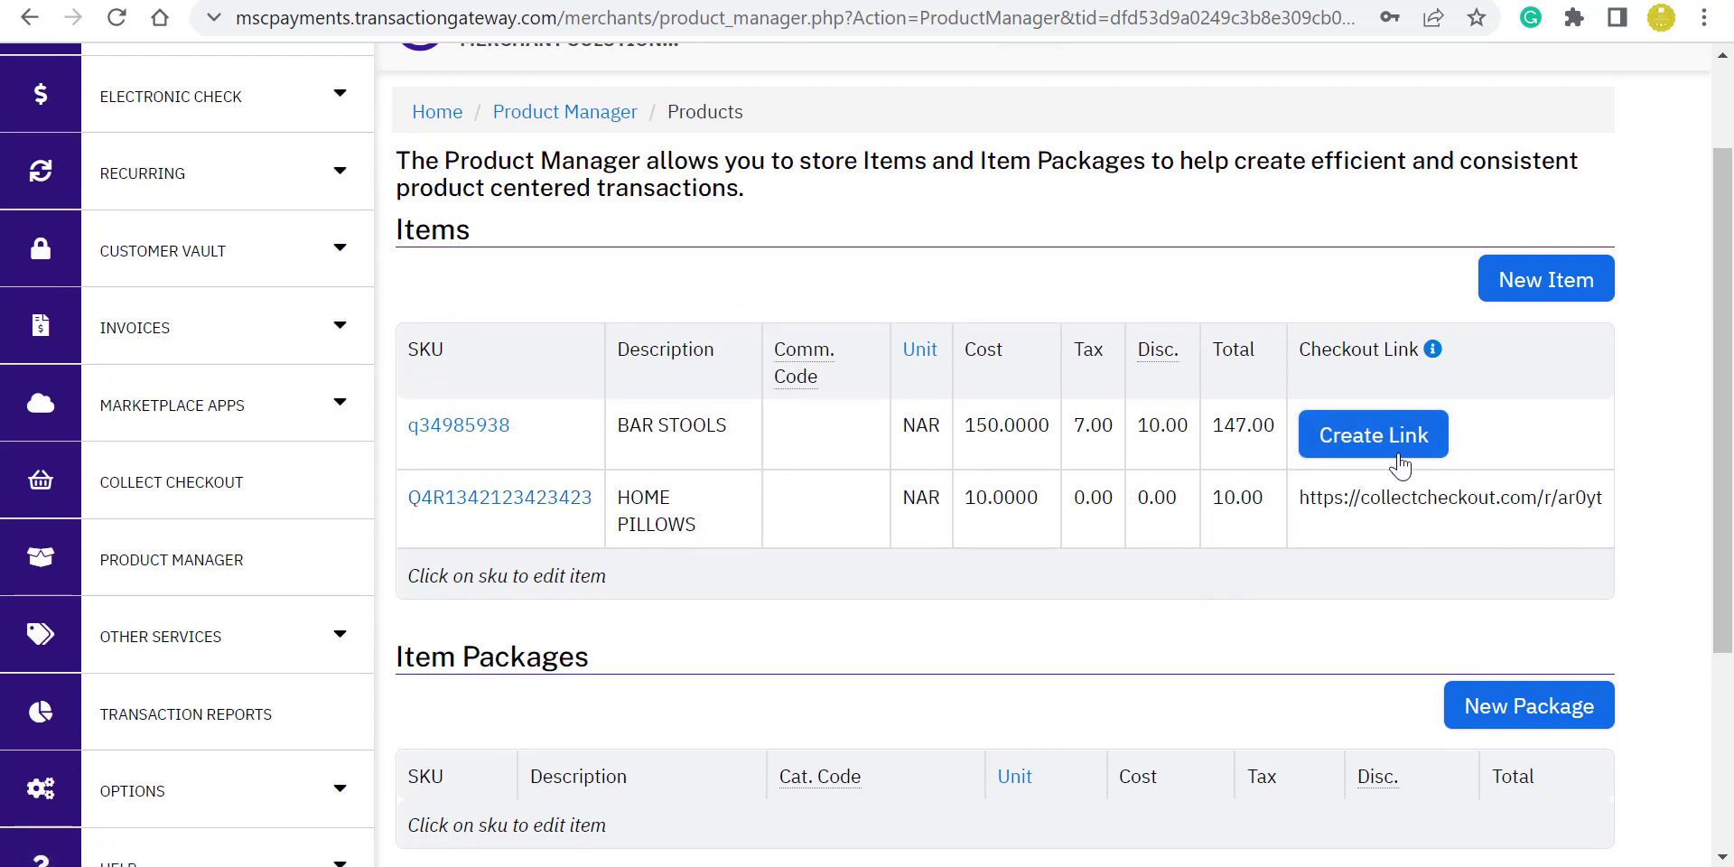
{"action": "left_click", "coordinate": [1382, 435]}
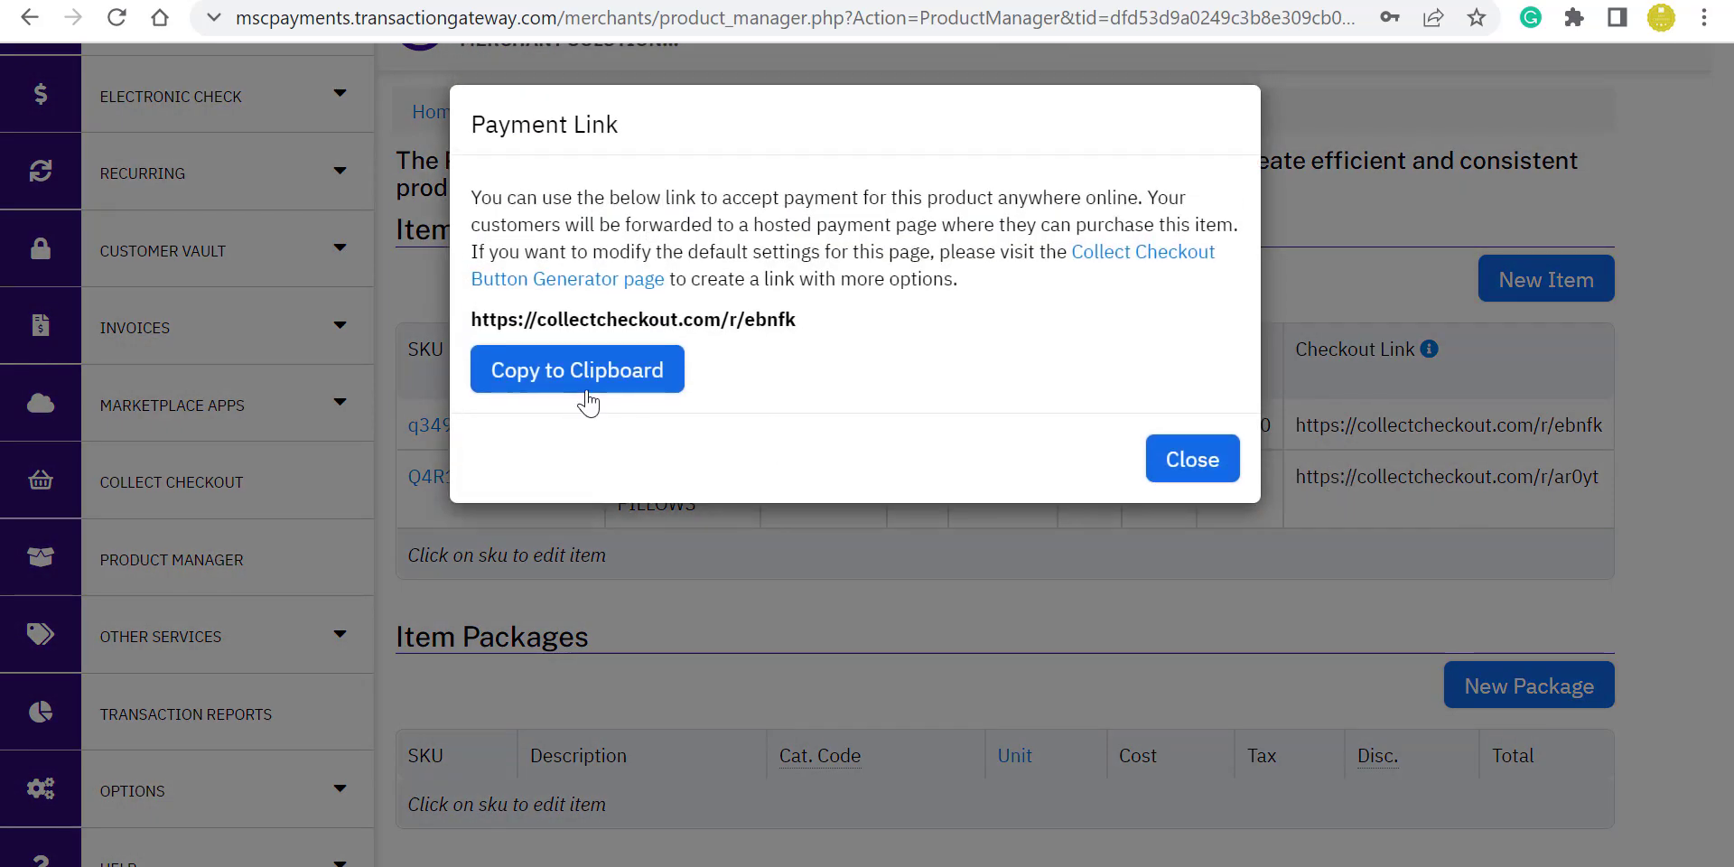
{"action": "left_click", "coordinate": [586, 395]}
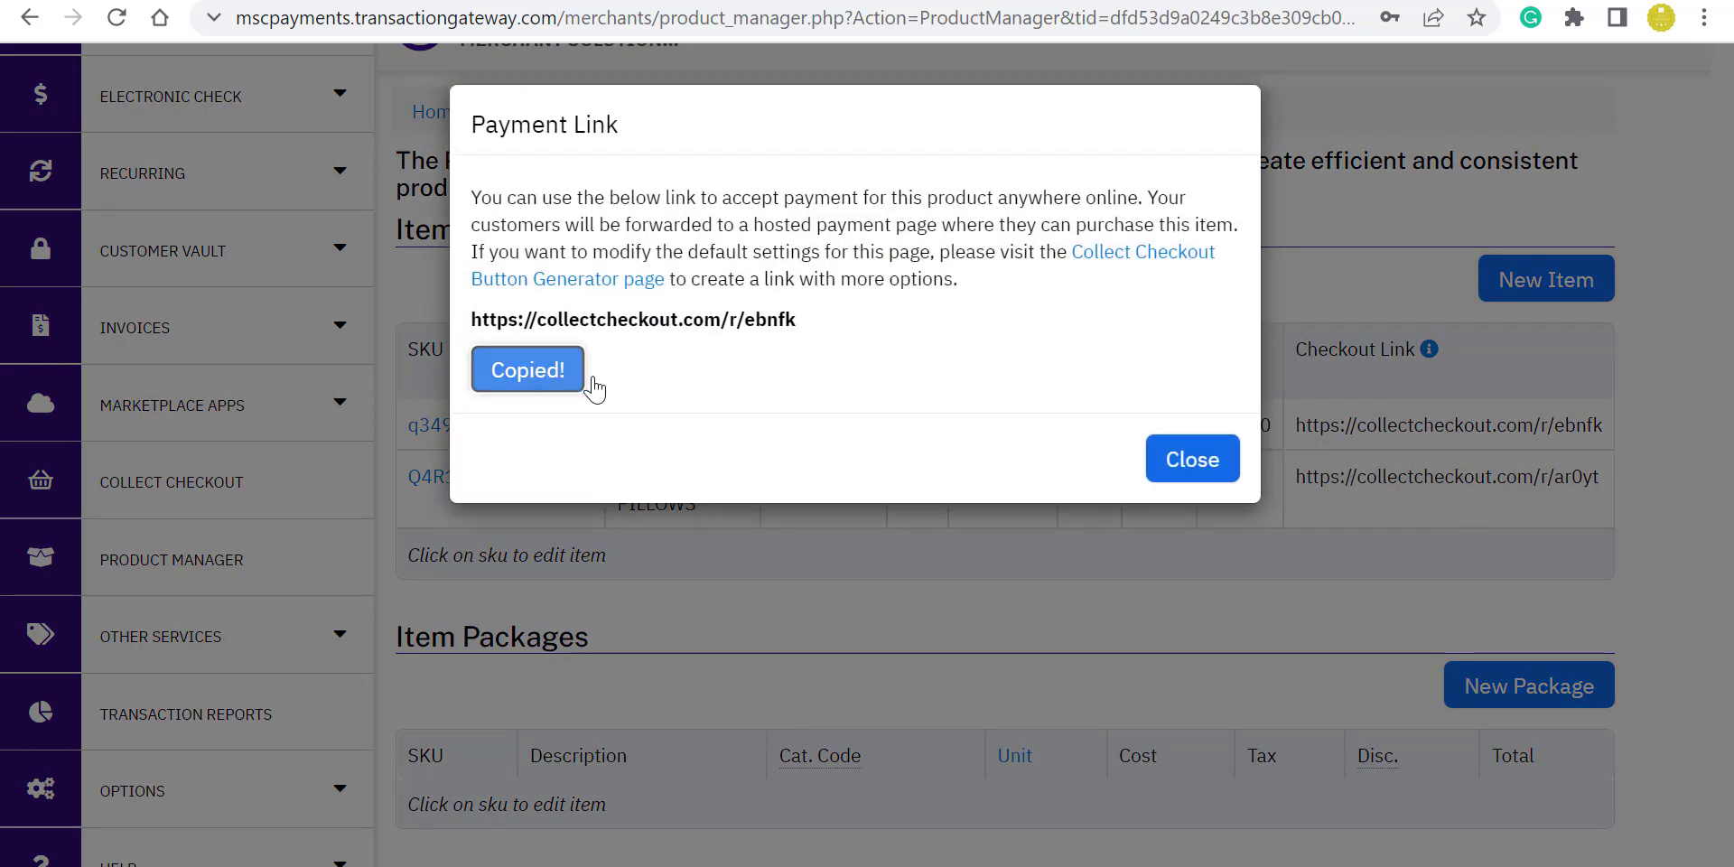
Step: Open the copied payment link in a new browser tab and look over the BAR STOOLS checkout form
{"action": "left_click", "coordinate": [1402, 1]}
{"action": "key", "text": "ctrl+v"}
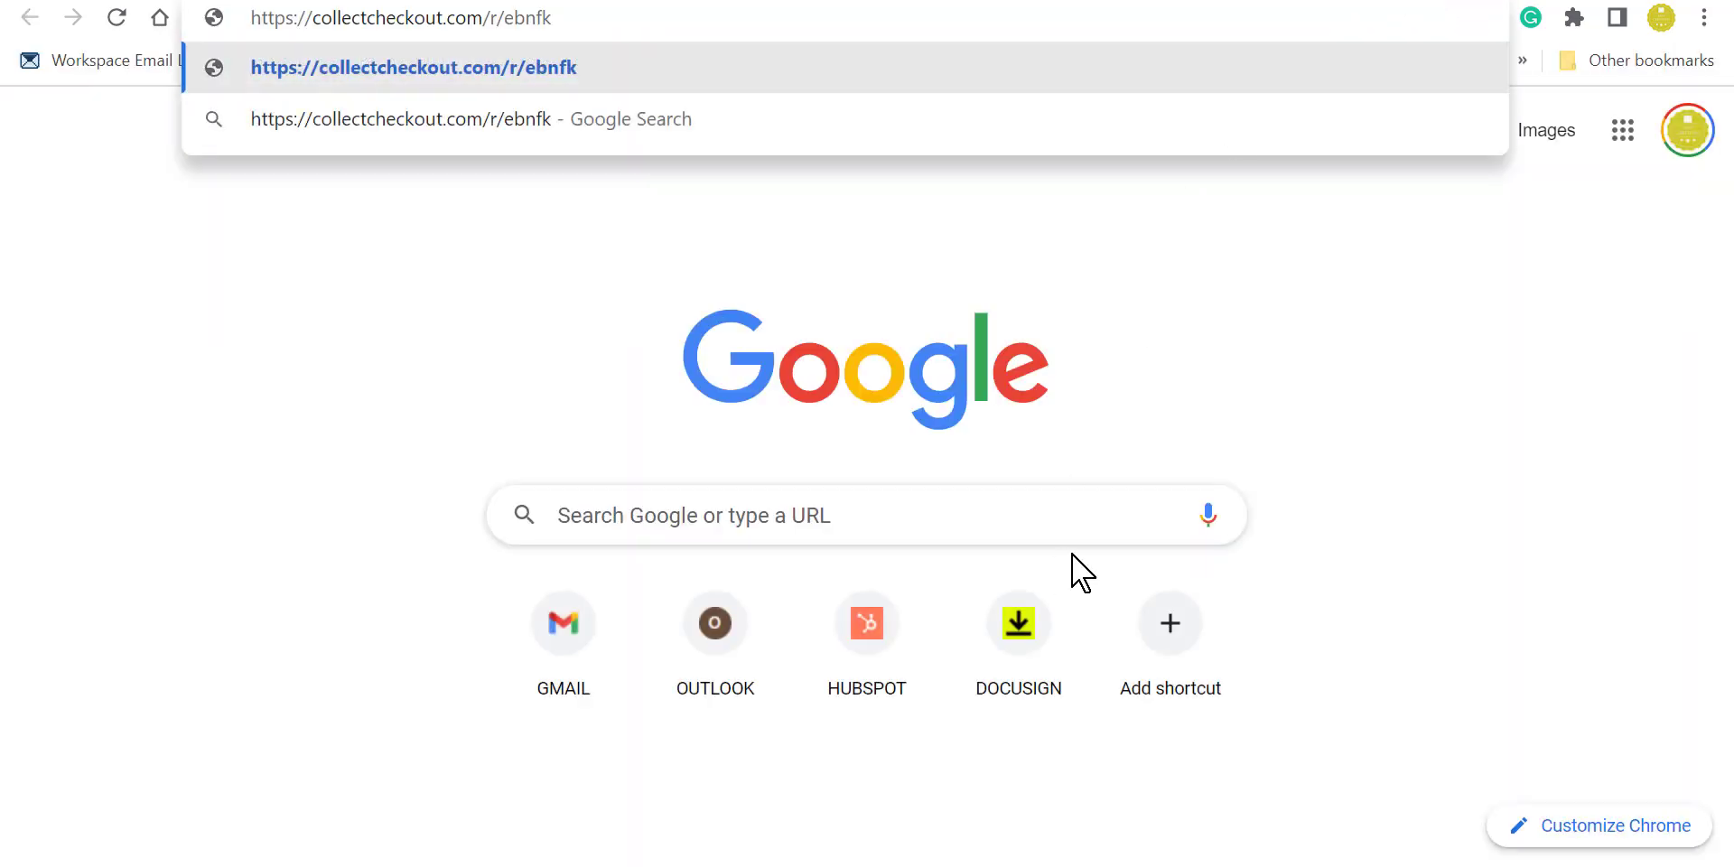
{"action": "key", "text": "Return"}
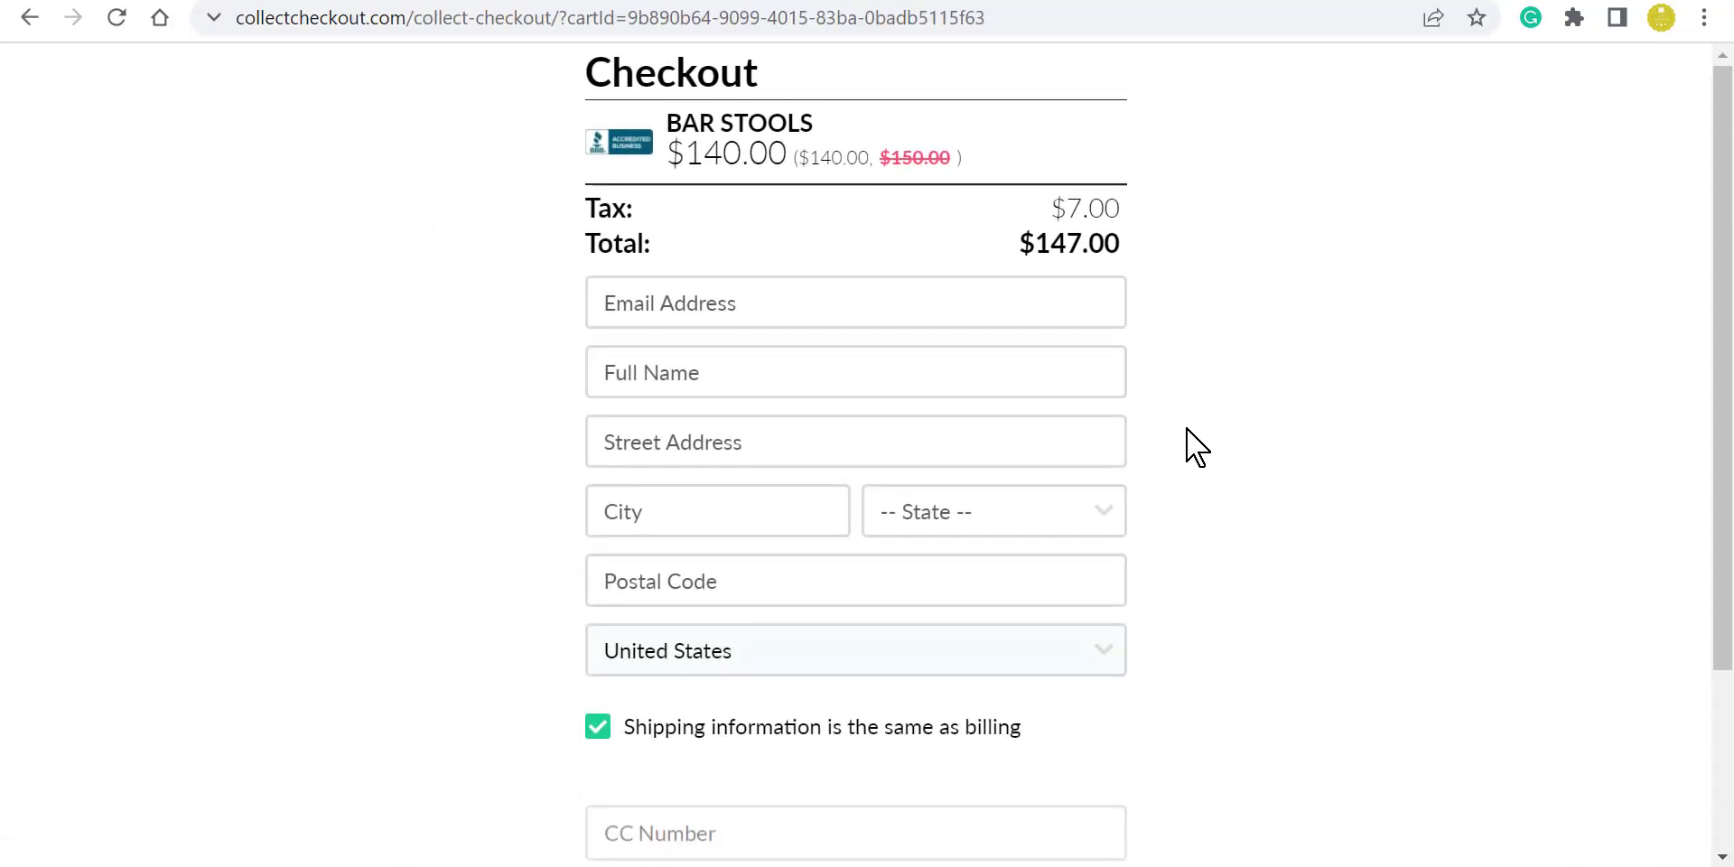
{"action": "scroll", "coordinate": [1145, 523], "scroll_direction": "down", "scroll_amount": 3}
{"action": "scroll", "coordinate": [1149, 523], "scroll_direction": "up", "scroll_amount": 3}
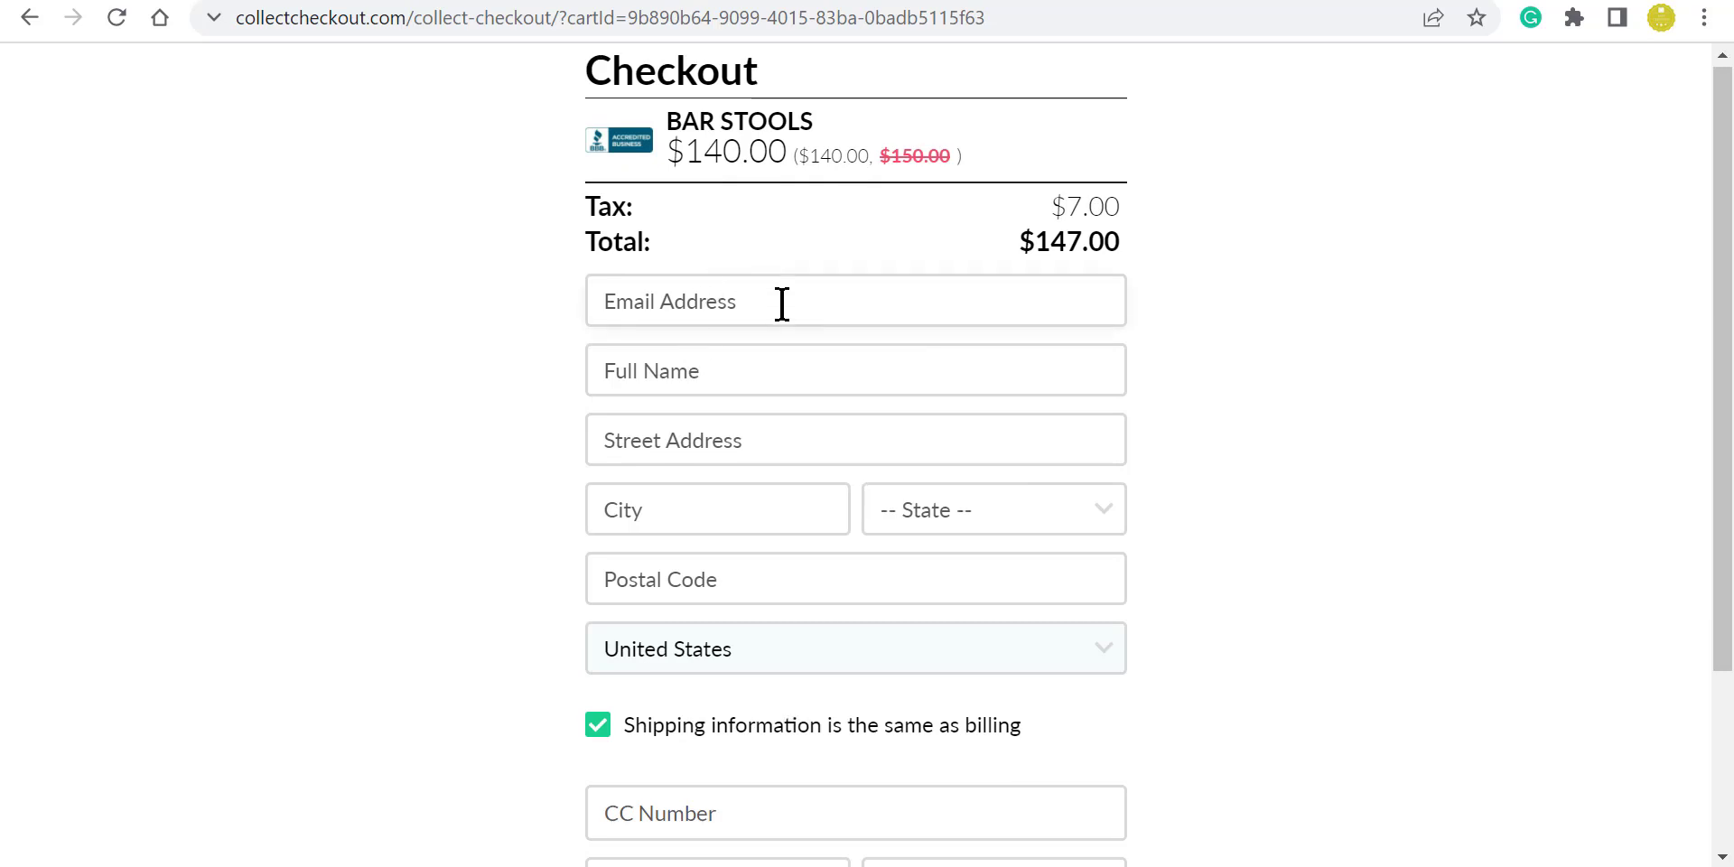
{"action": "scroll", "coordinate": [781, 298], "scroll_direction": "down", "scroll_amount": 3}
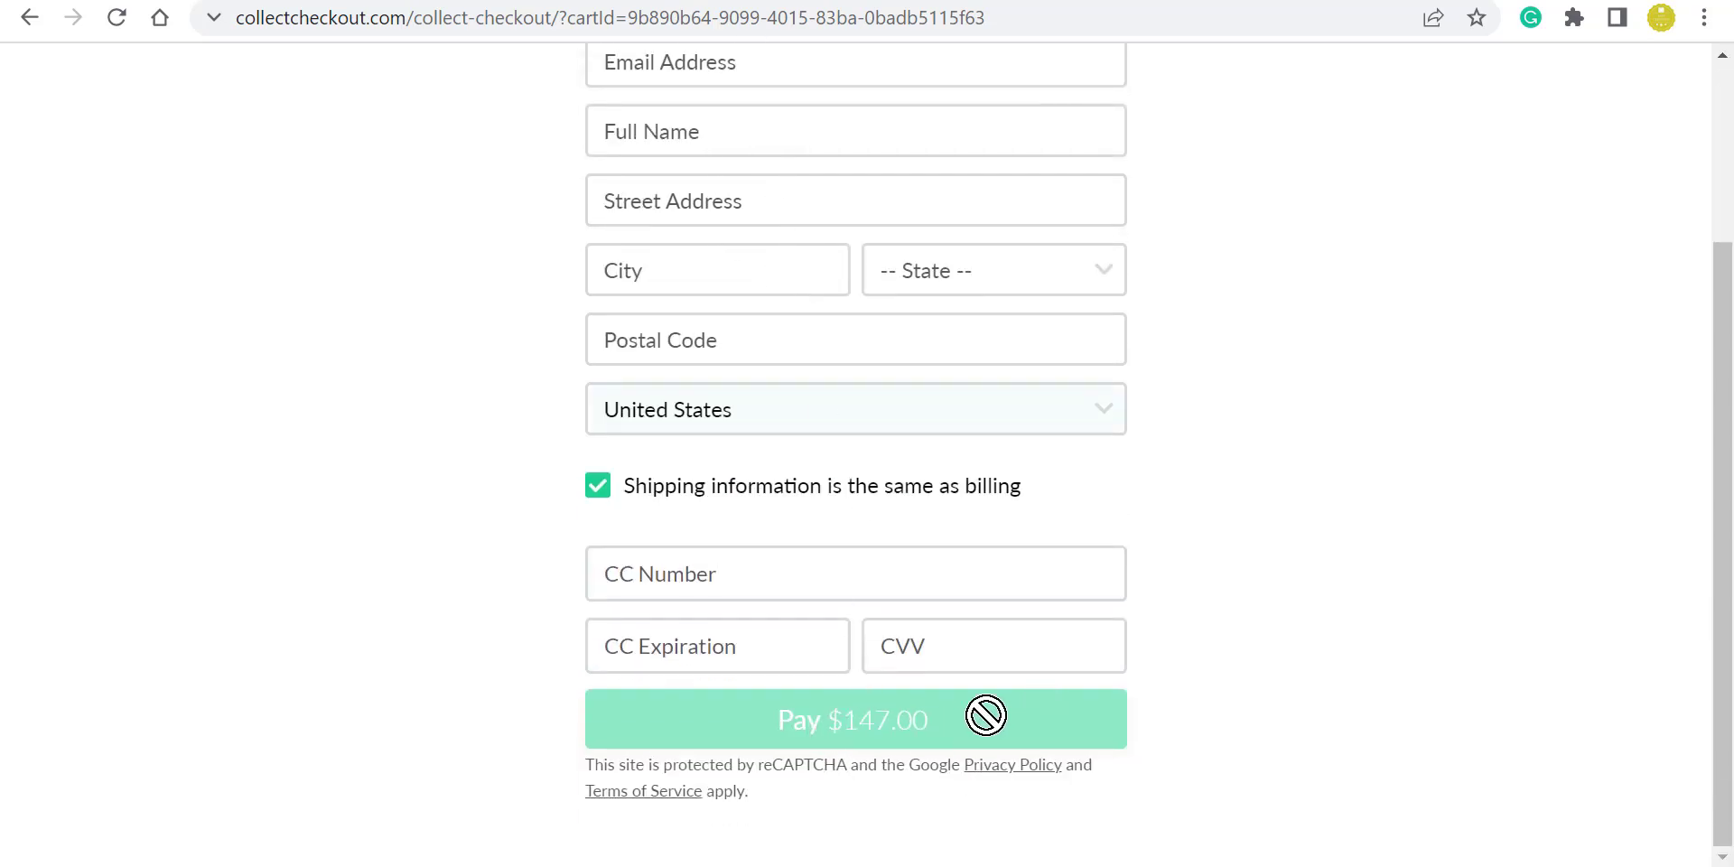
Step: Return to the Product Manager page and close the Payment Link dialog
{"action": "left_click", "coordinate": [1367, 1]}
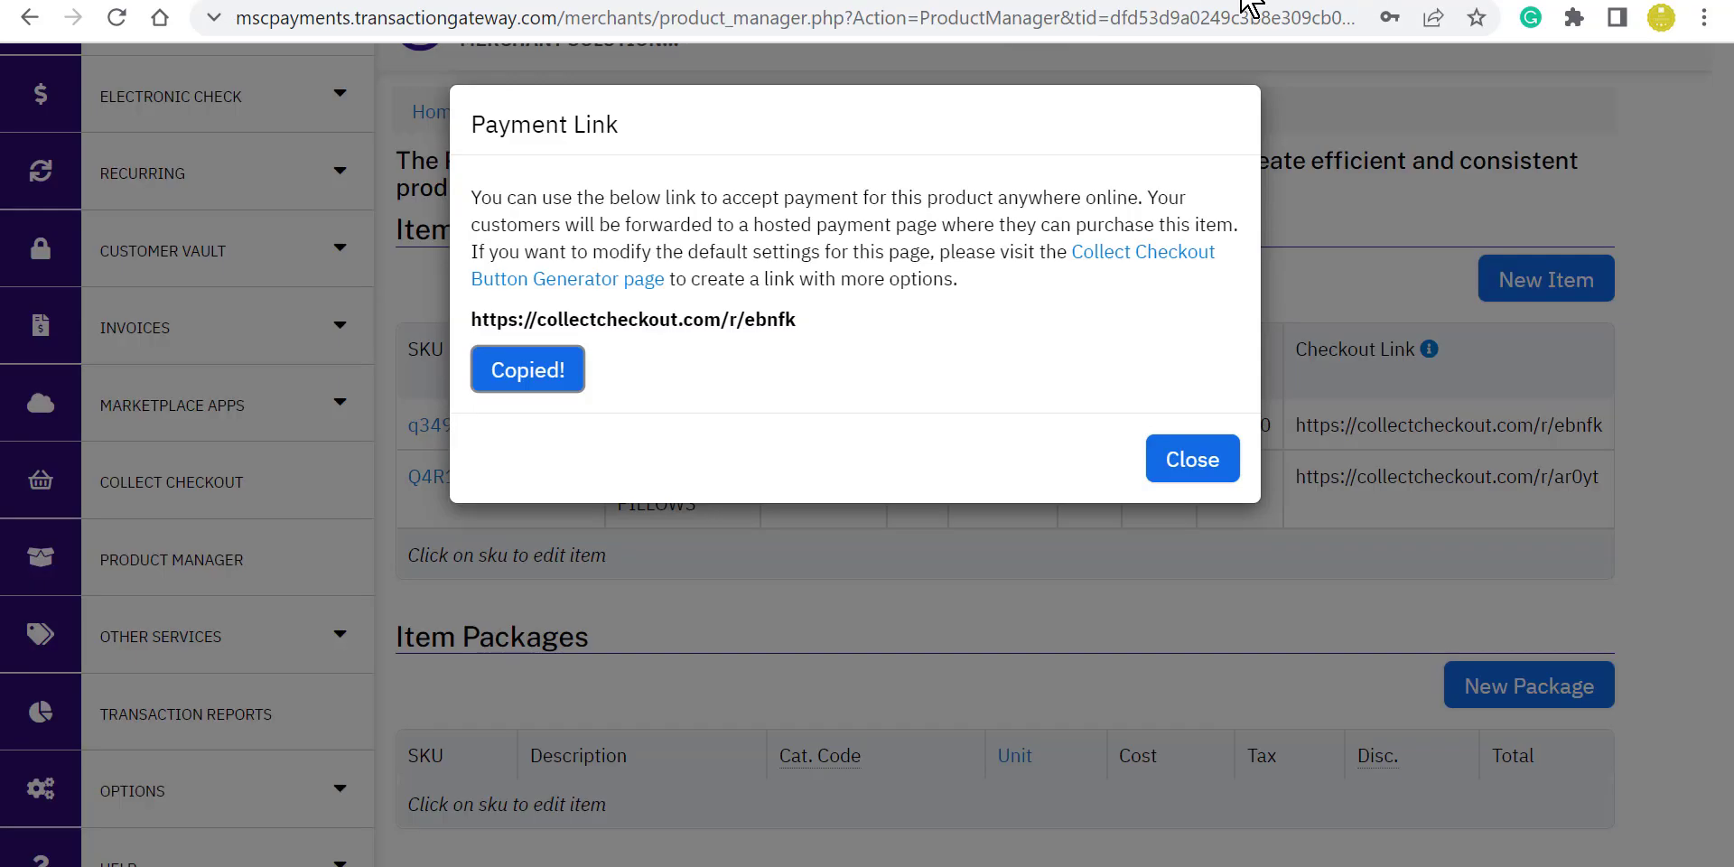
{"action": "left_click", "coordinate": [1199, 464]}
Step: Open the Fraud Prevention page from the other services and view its description and fee schedule
{"action": "scroll", "coordinate": [271, 488], "scroll_direction": "down", "scroll_amount": 1}
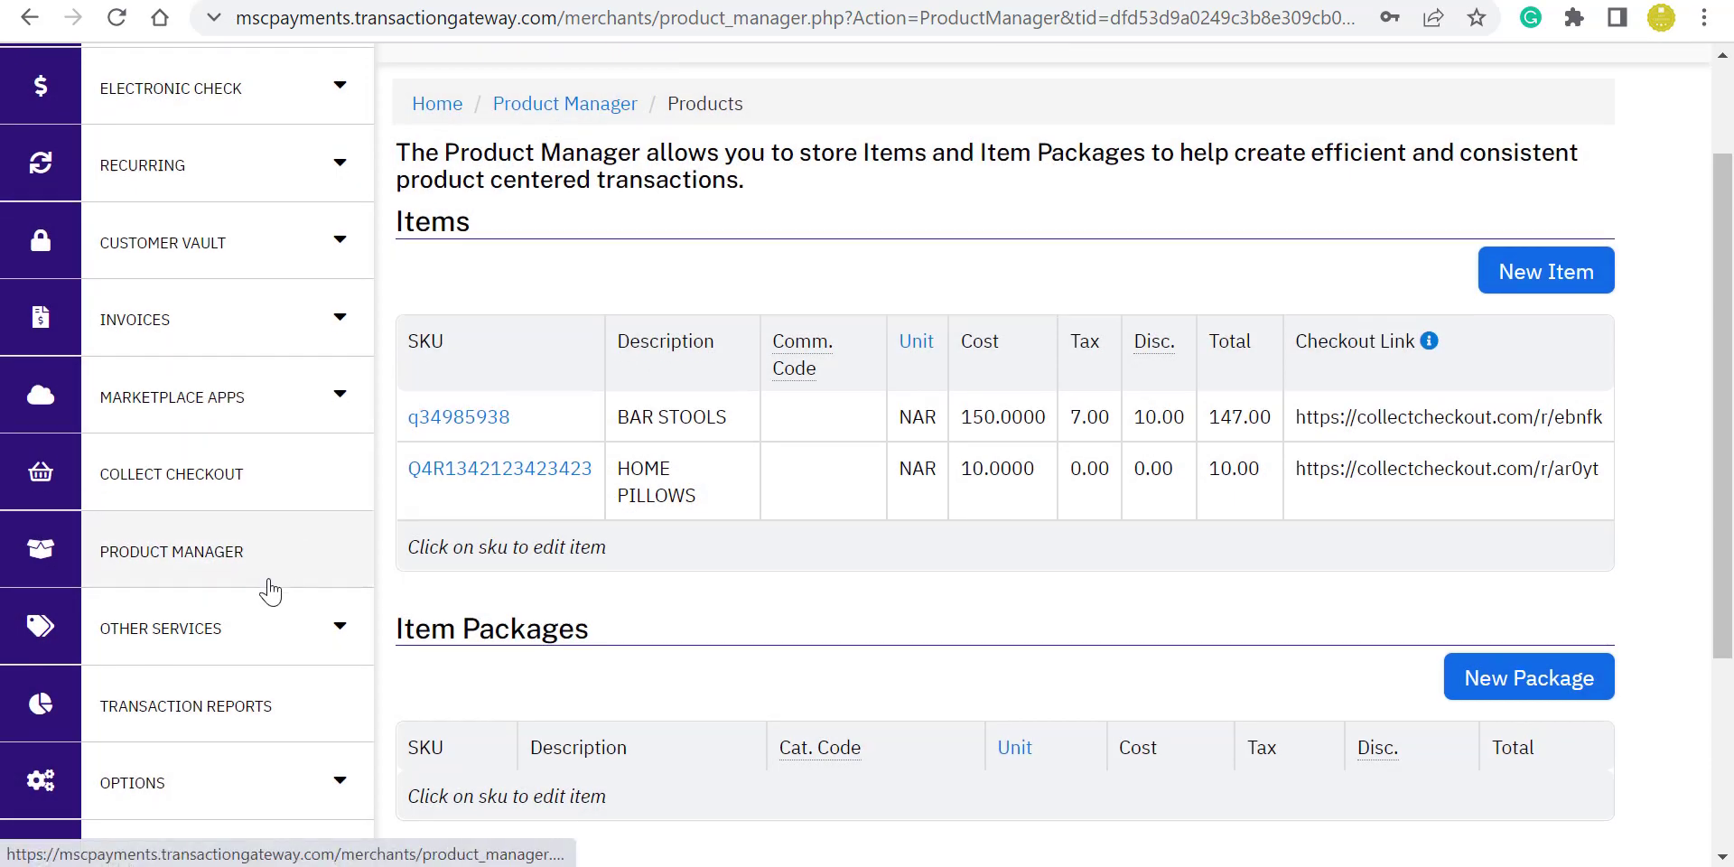
{"action": "left_click", "coordinate": [298, 513]}
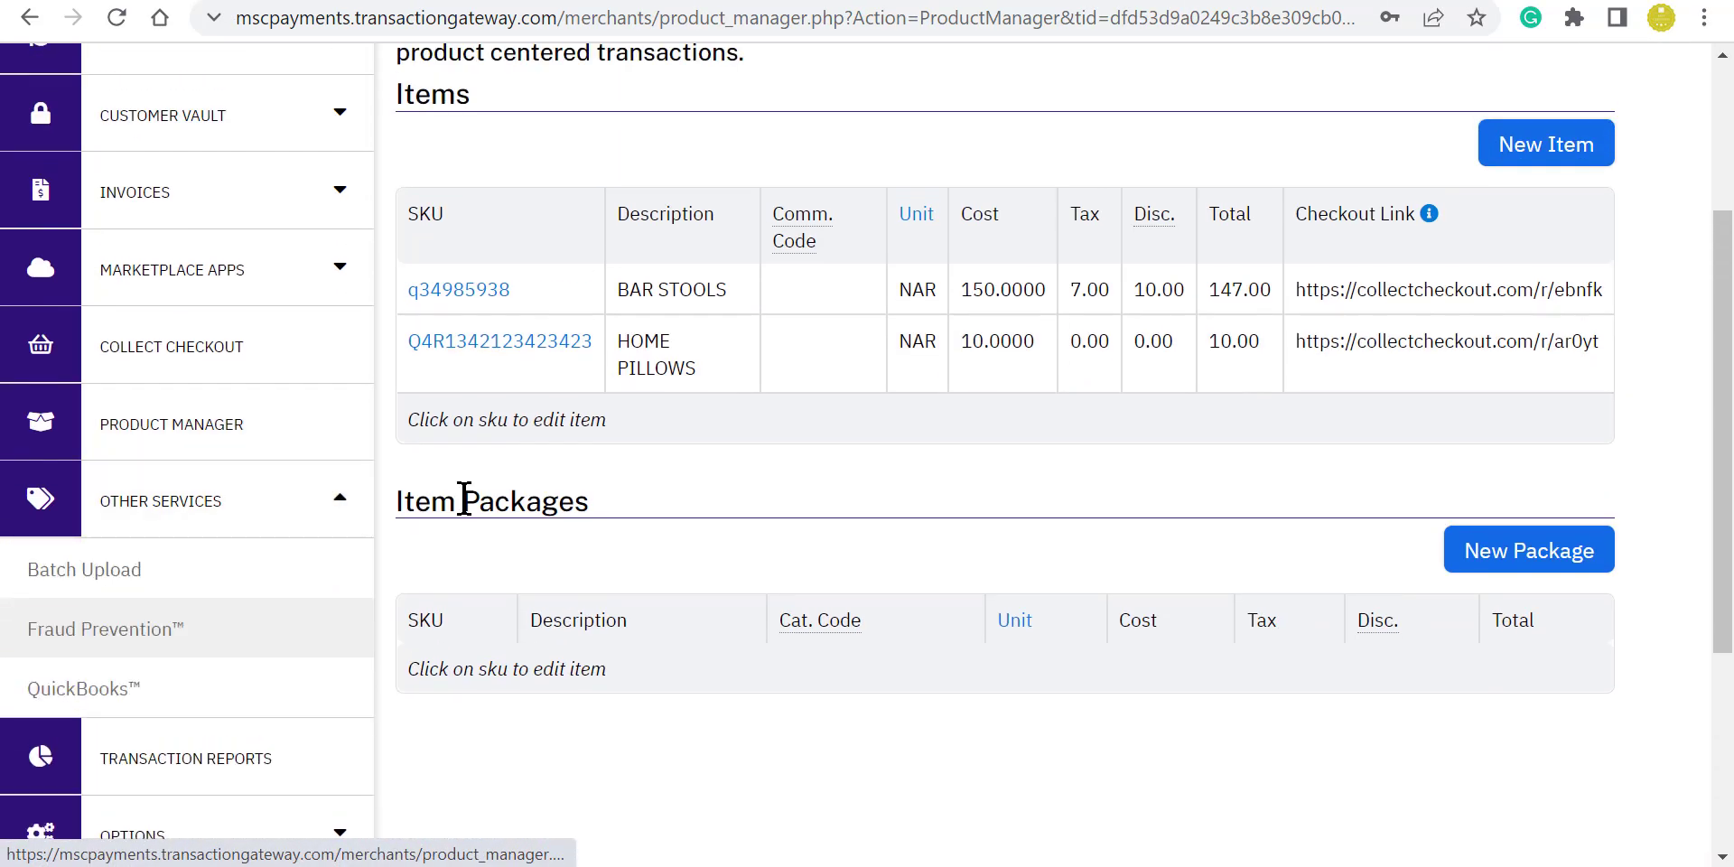
{"action": "scroll", "coordinate": [569, 496], "scroll_direction": "down", "scroll_amount": 1}
{"action": "scroll", "coordinate": [569, 497], "scroll_direction": "down", "scroll_amount": 3}
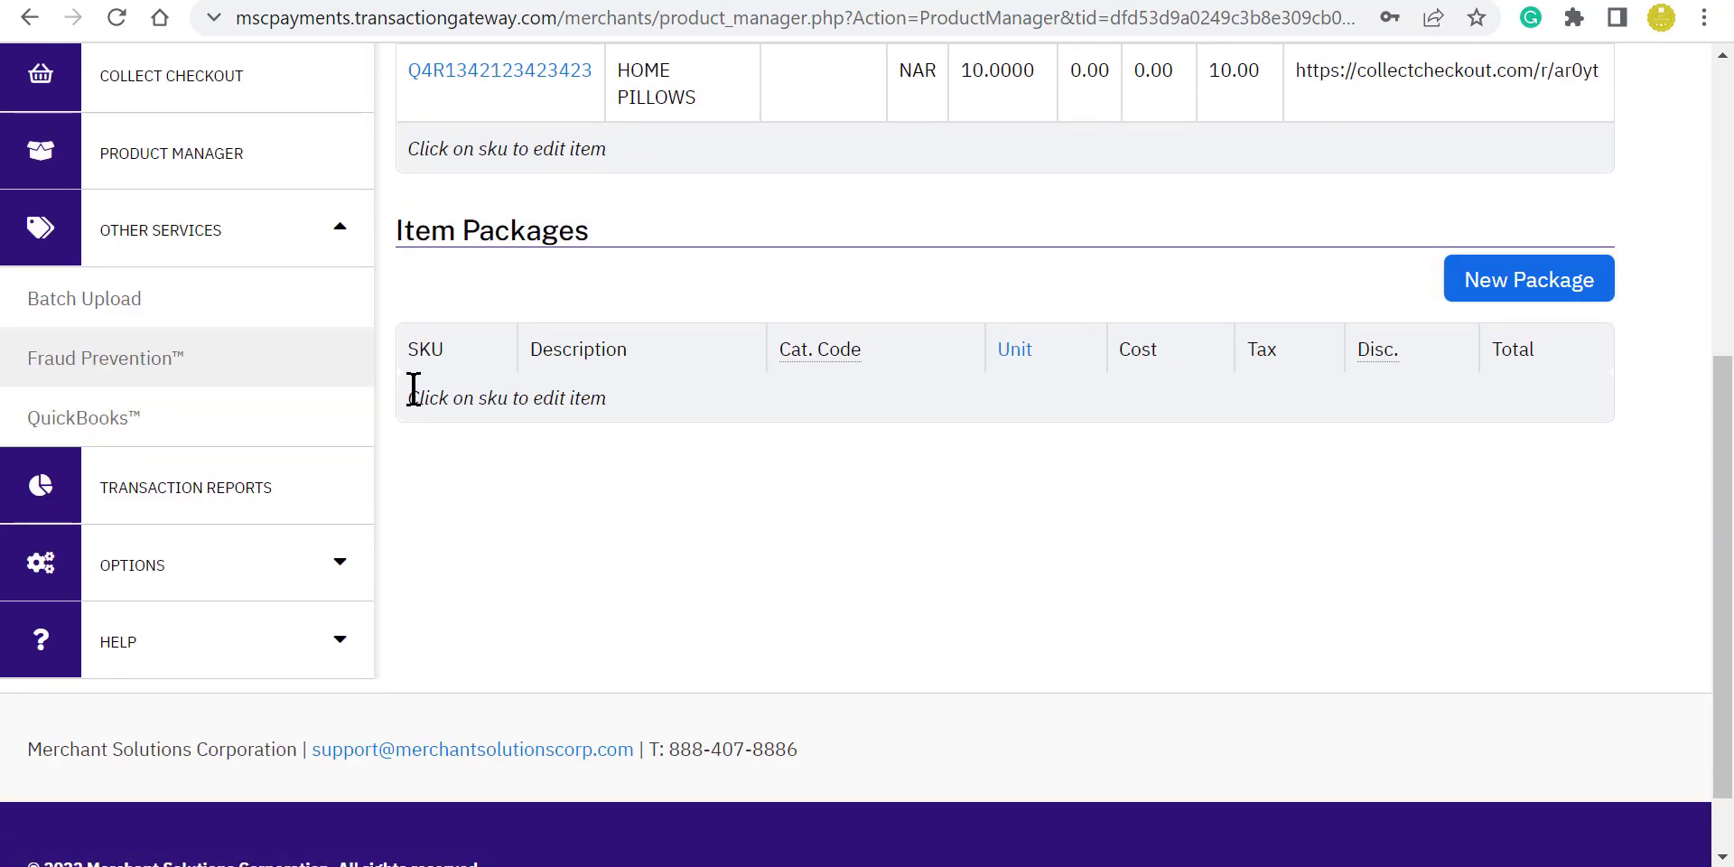
{"action": "left_click", "coordinate": [206, 372]}
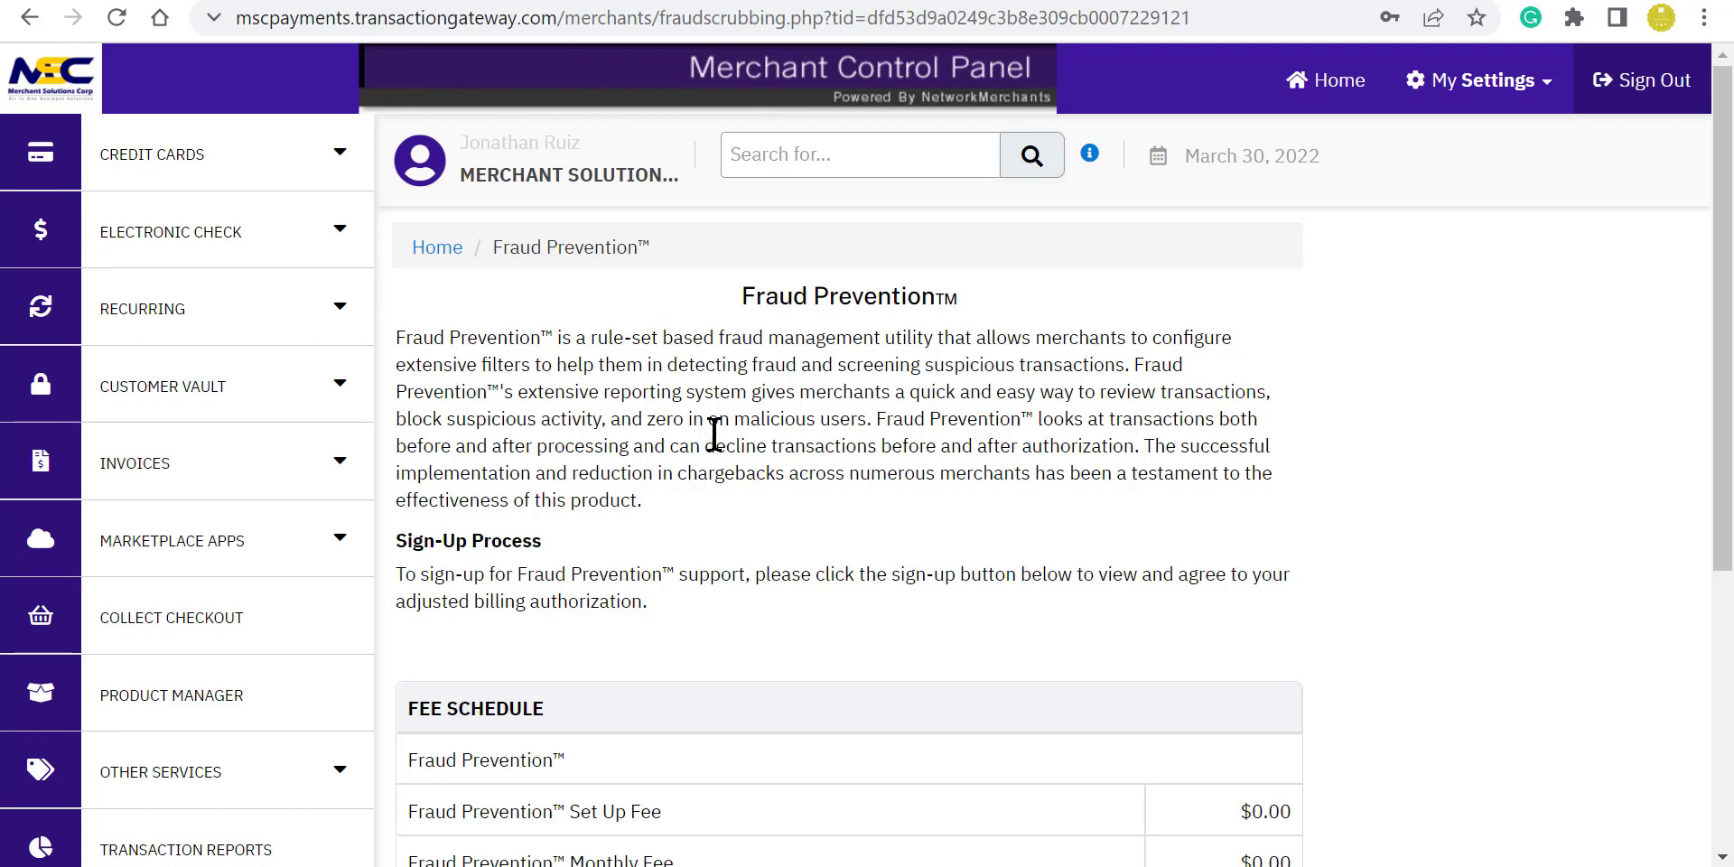
{"action": "scroll", "coordinate": [713, 434], "scroll_direction": "down", "scroll_amount": 3}
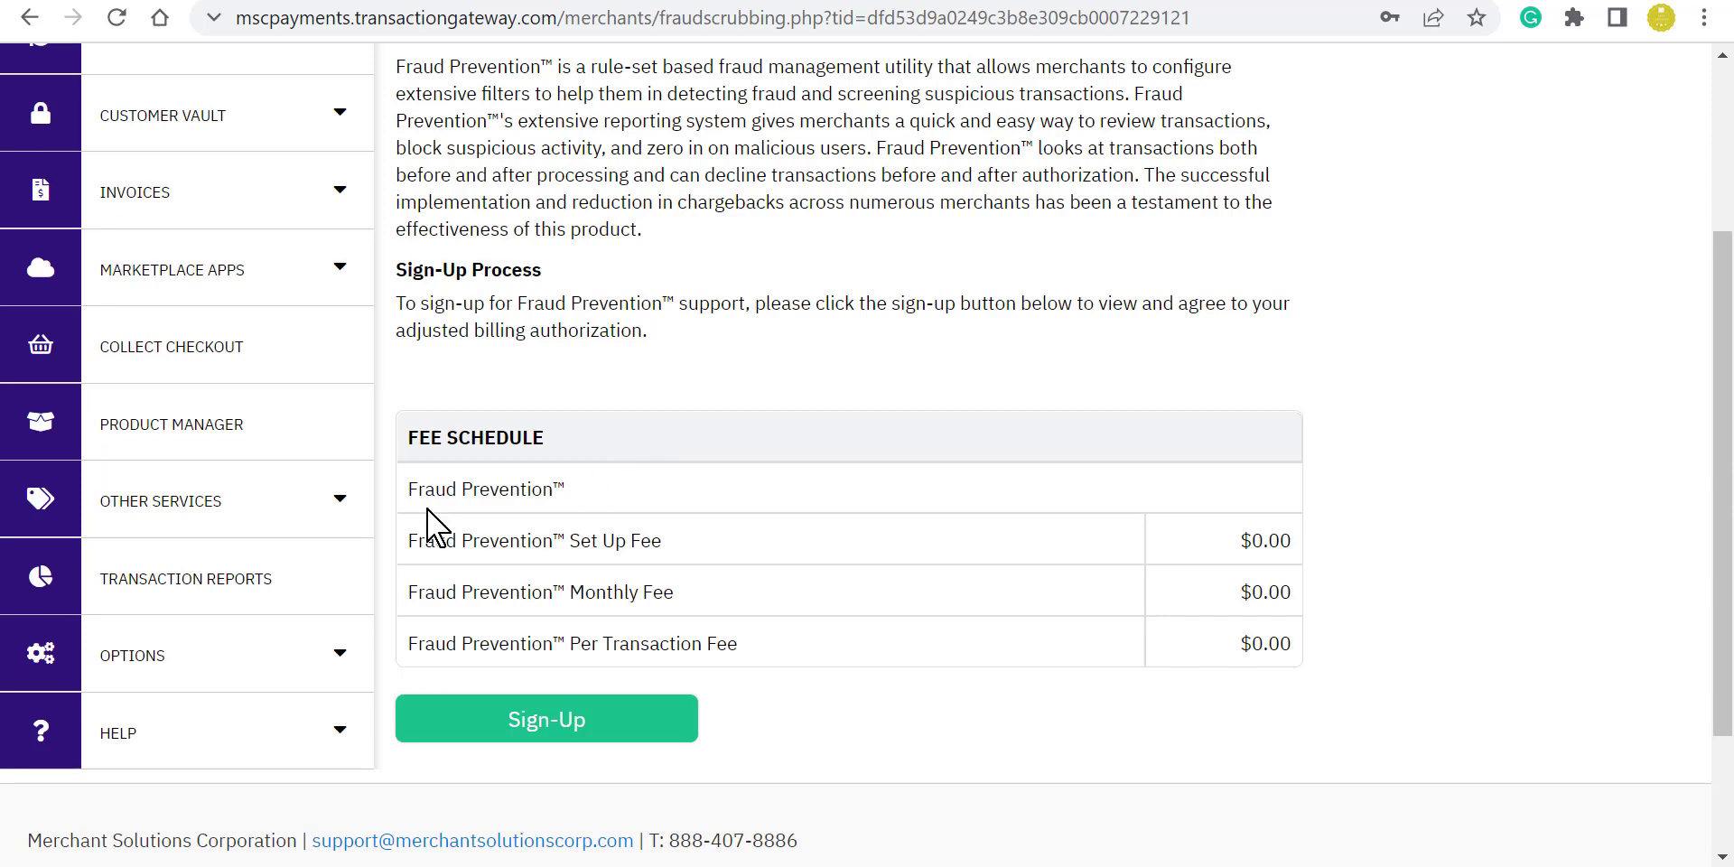
Step: Open the Transaction Reports page and review the Transaction Snapshot's Group By choices and the transaction search fields
{"action": "left_click", "coordinate": [244, 601]}
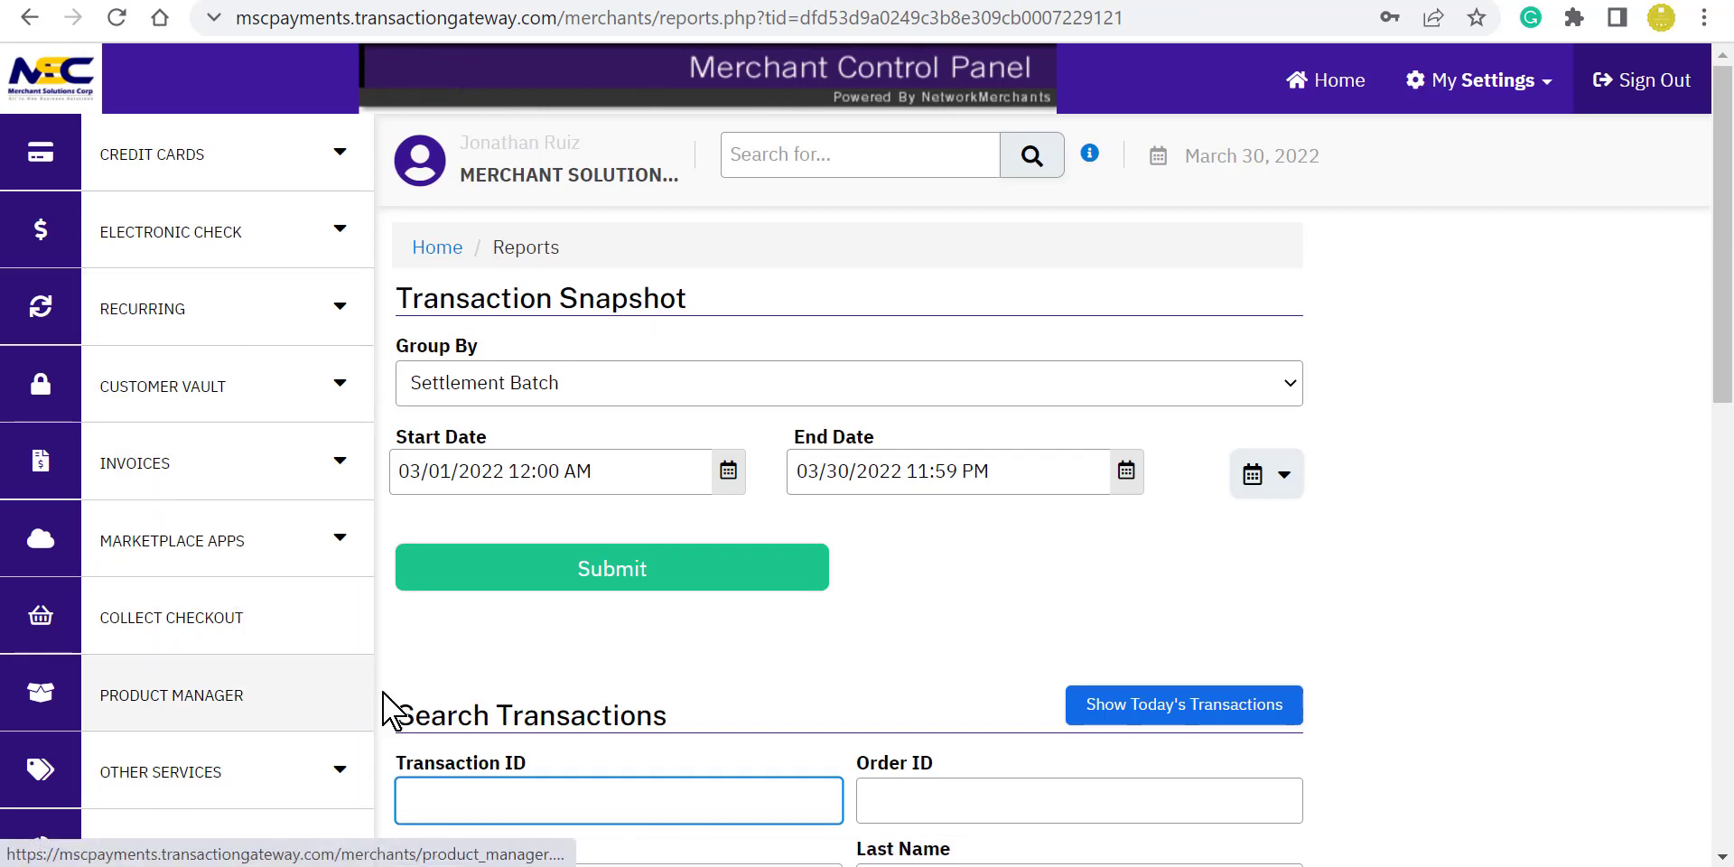
{"action": "scroll", "coordinate": [394, 573], "scroll_direction": "down", "scroll_amount": 1}
{"action": "scroll", "coordinate": [578, 316], "scroll_direction": "up", "scroll_amount": 1}
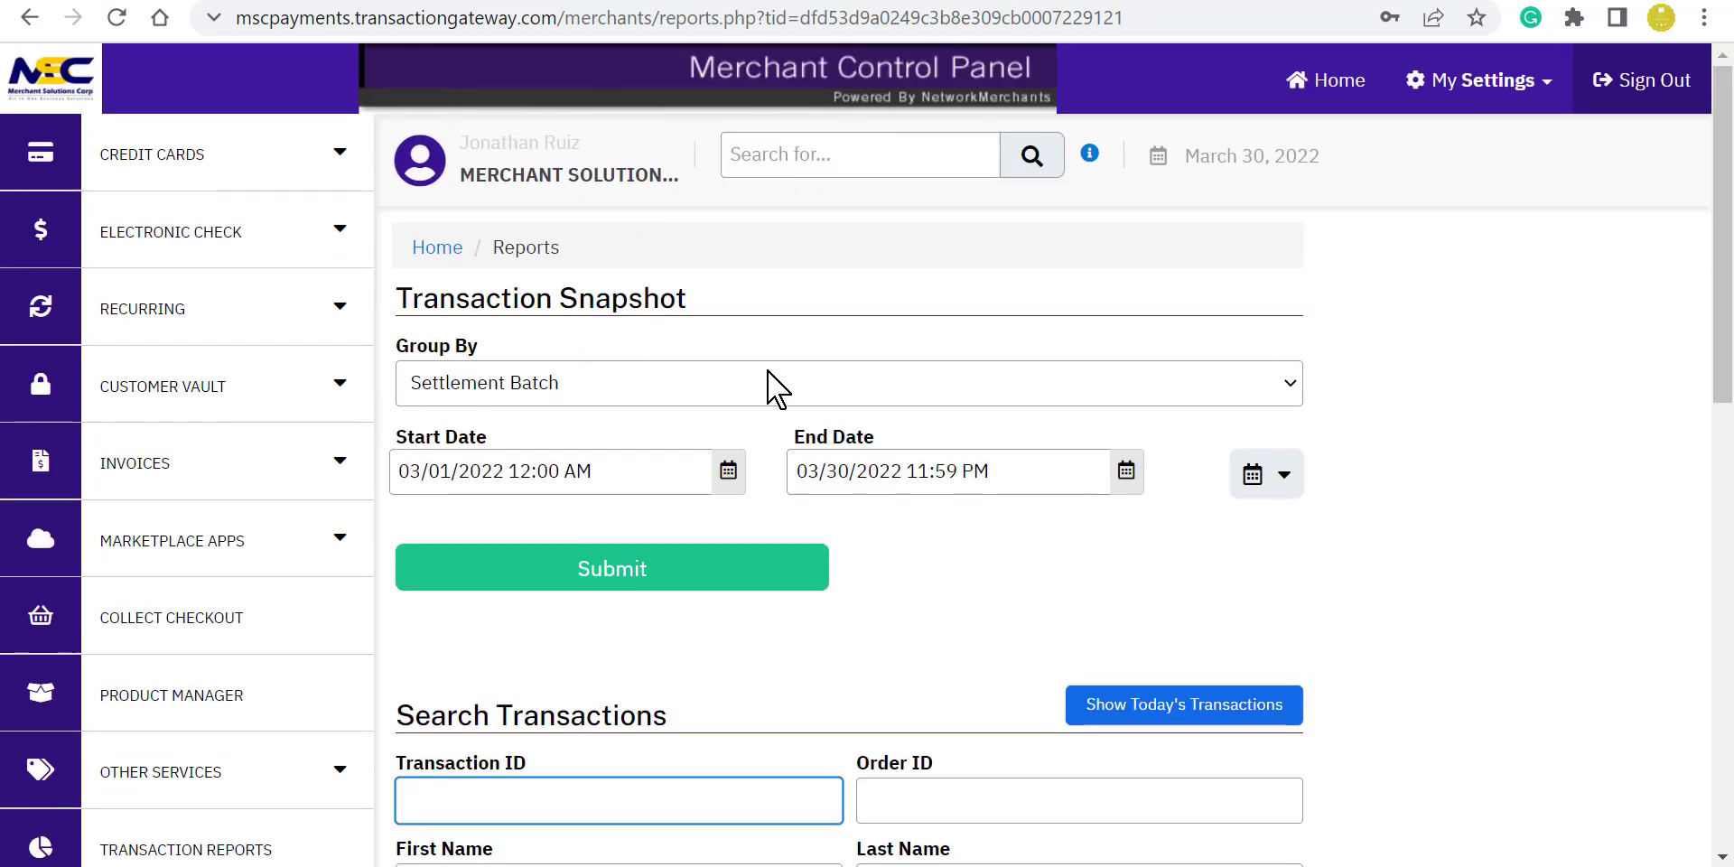
{"action": "left_click", "coordinate": [747, 391]}
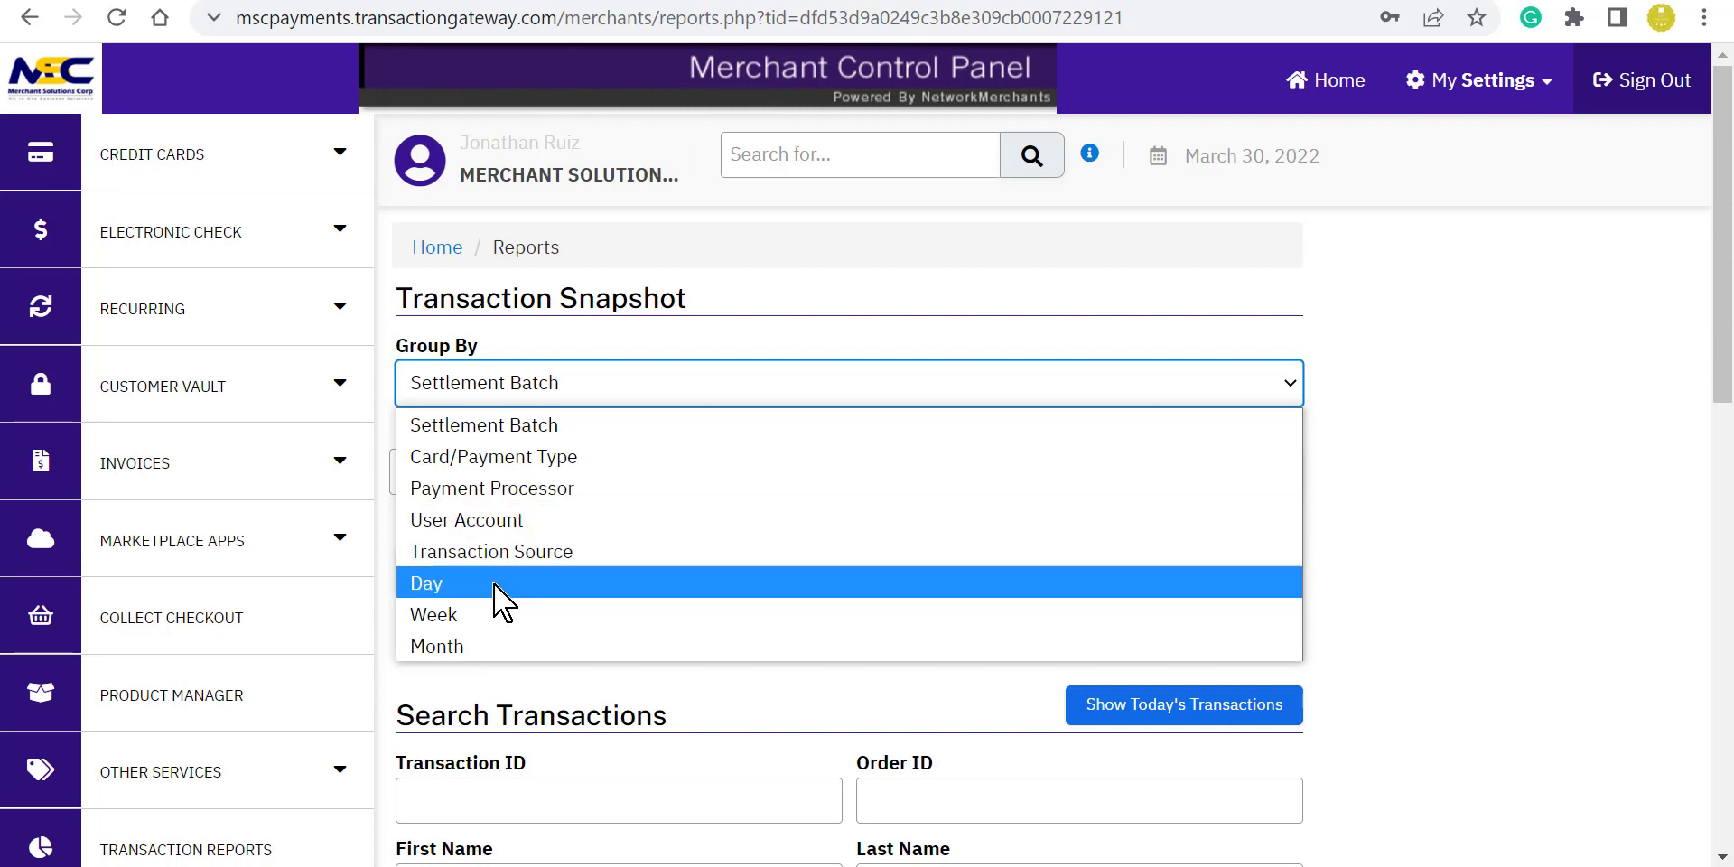
{"action": "left_click", "coordinate": [1481, 632]}
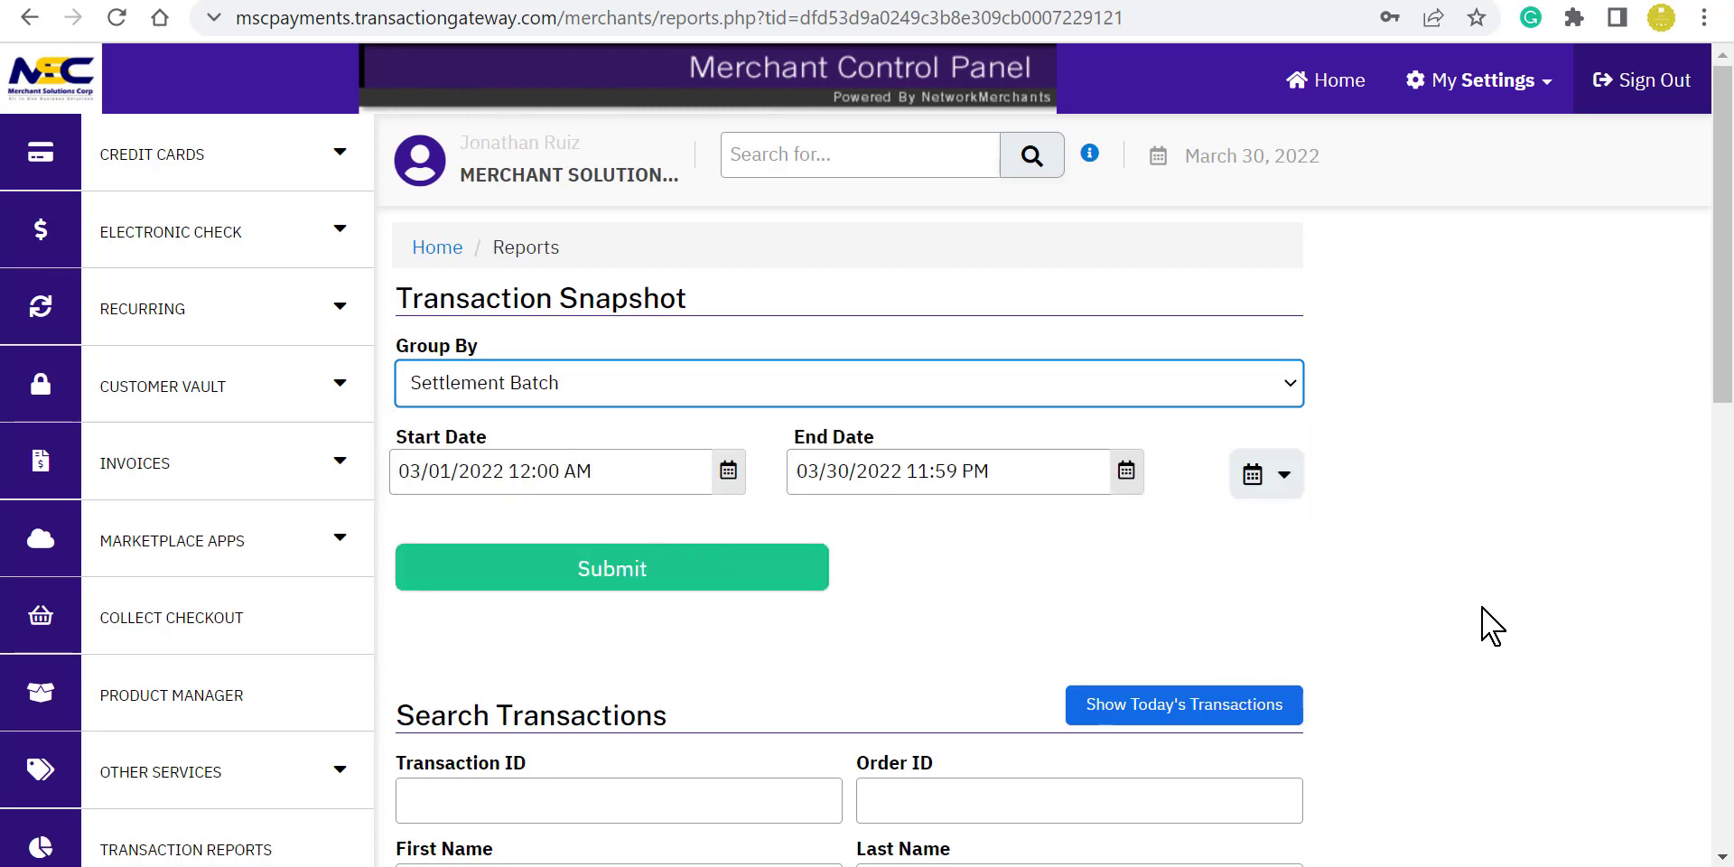
{"action": "scroll", "coordinate": [1454, 623], "scroll_direction": "down", "scroll_amount": 7}
{"action": "scroll", "coordinate": [762, 414], "scroll_direction": "up", "scroll_amount": 5}
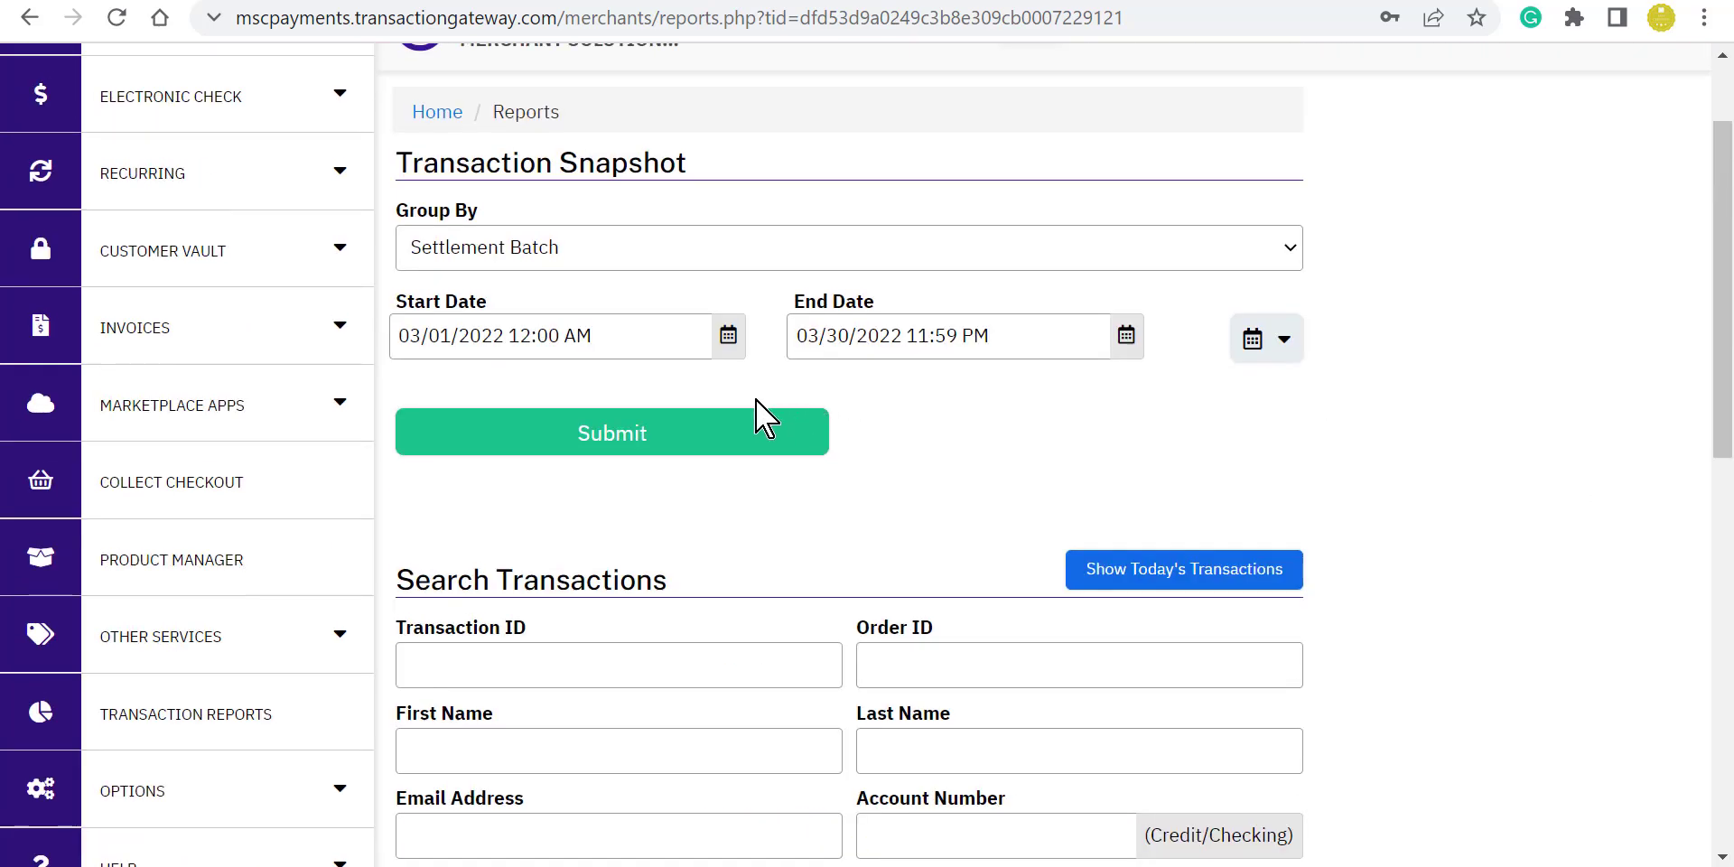
Step: Open the QuickClick page from the options section and look over its configuration choices
{"action": "scroll", "coordinate": [506, 370], "scroll_direction": "down", "scroll_amount": 3}
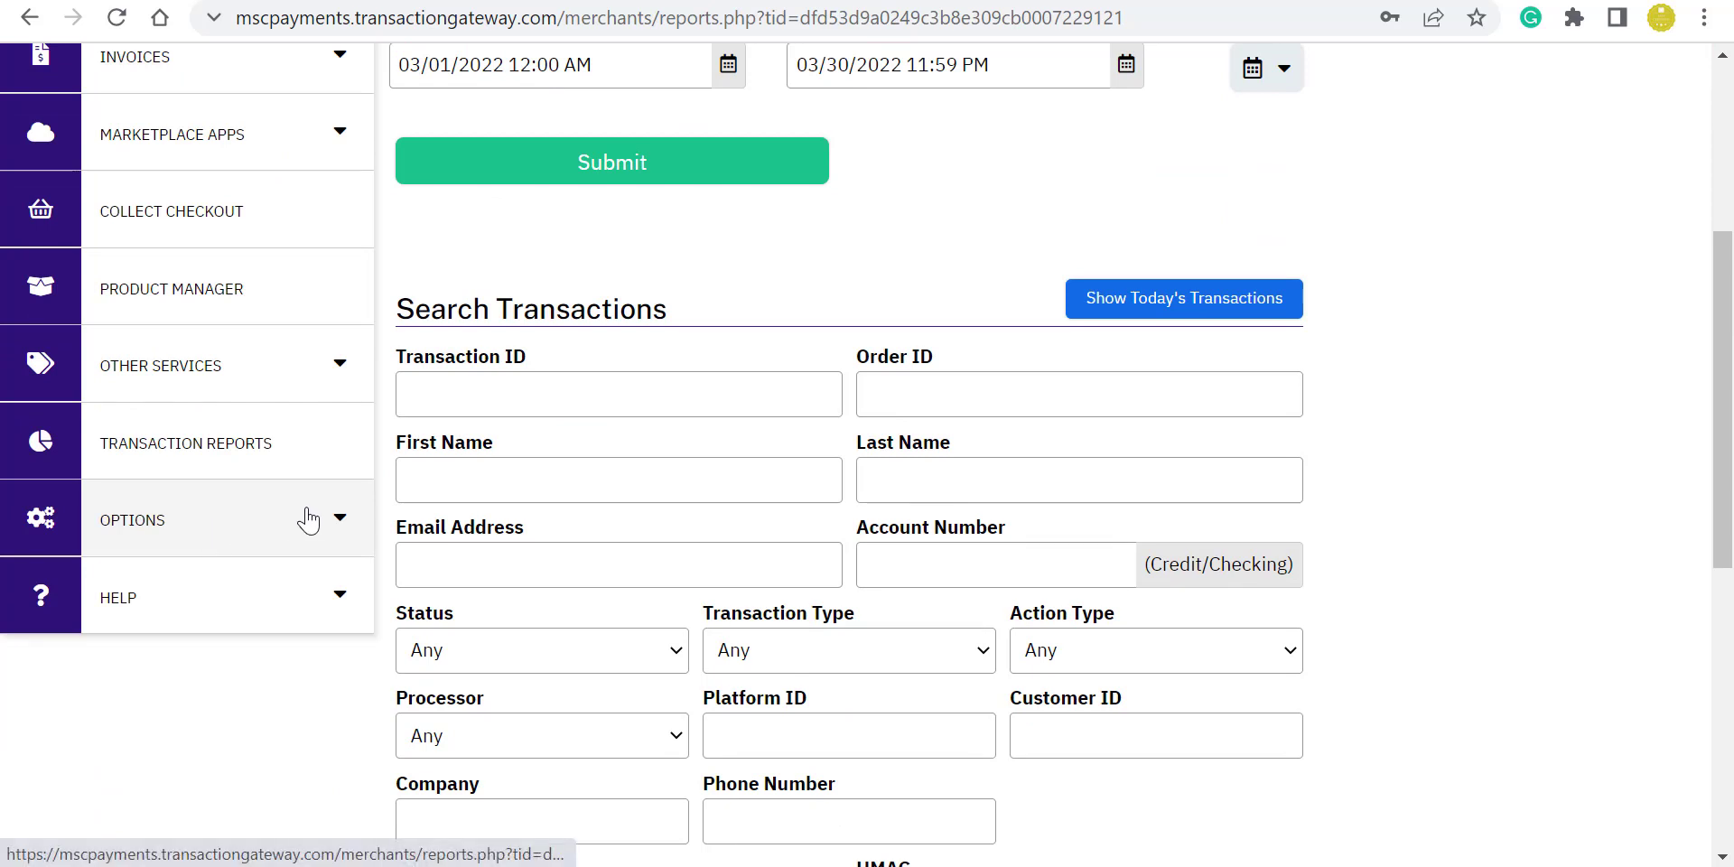
{"action": "left_click", "coordinate": [303, 516]}
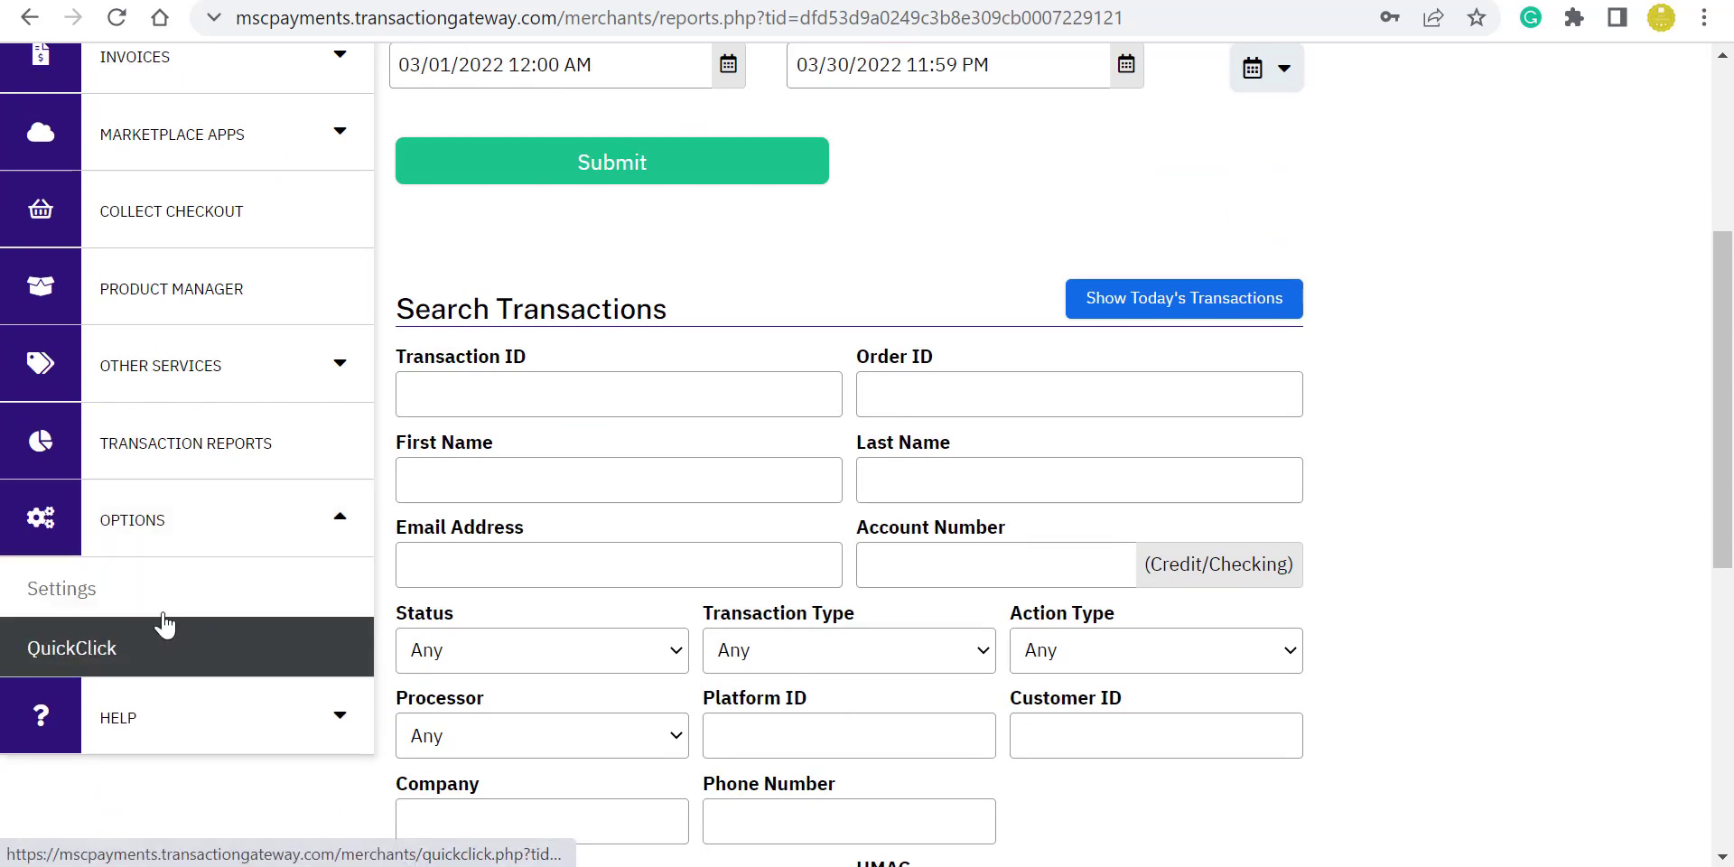
{"action": "left_click", "coordinate": [112, 667]}
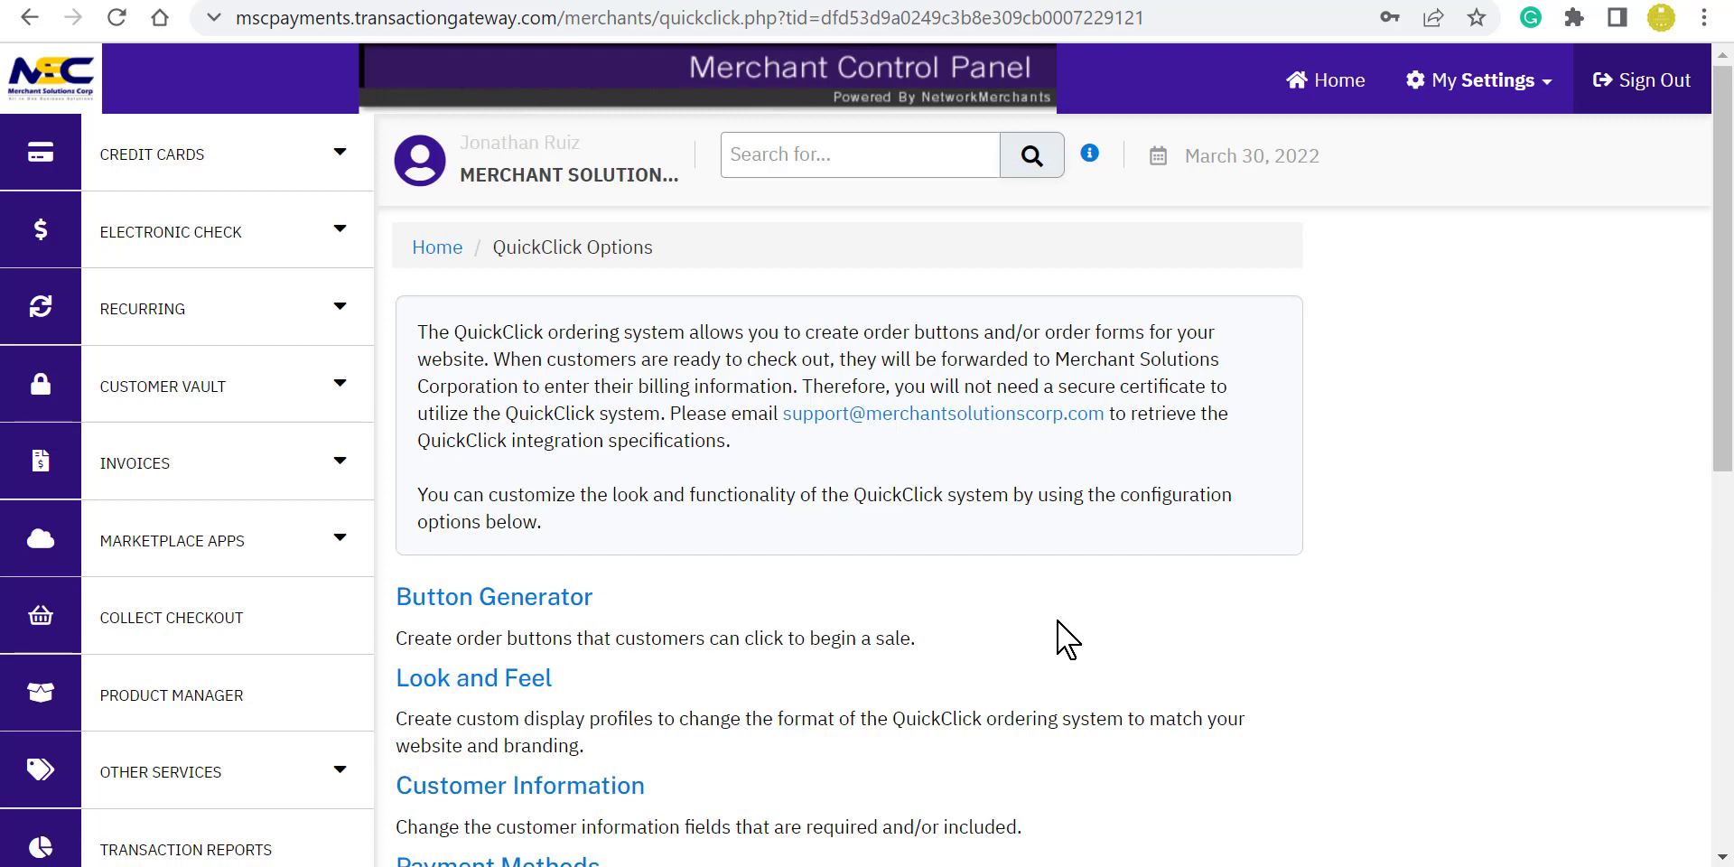
{"action": "scroll", "coordinate": [1308, 561], "scroll_direction": "down", "scroll_amount": 3}
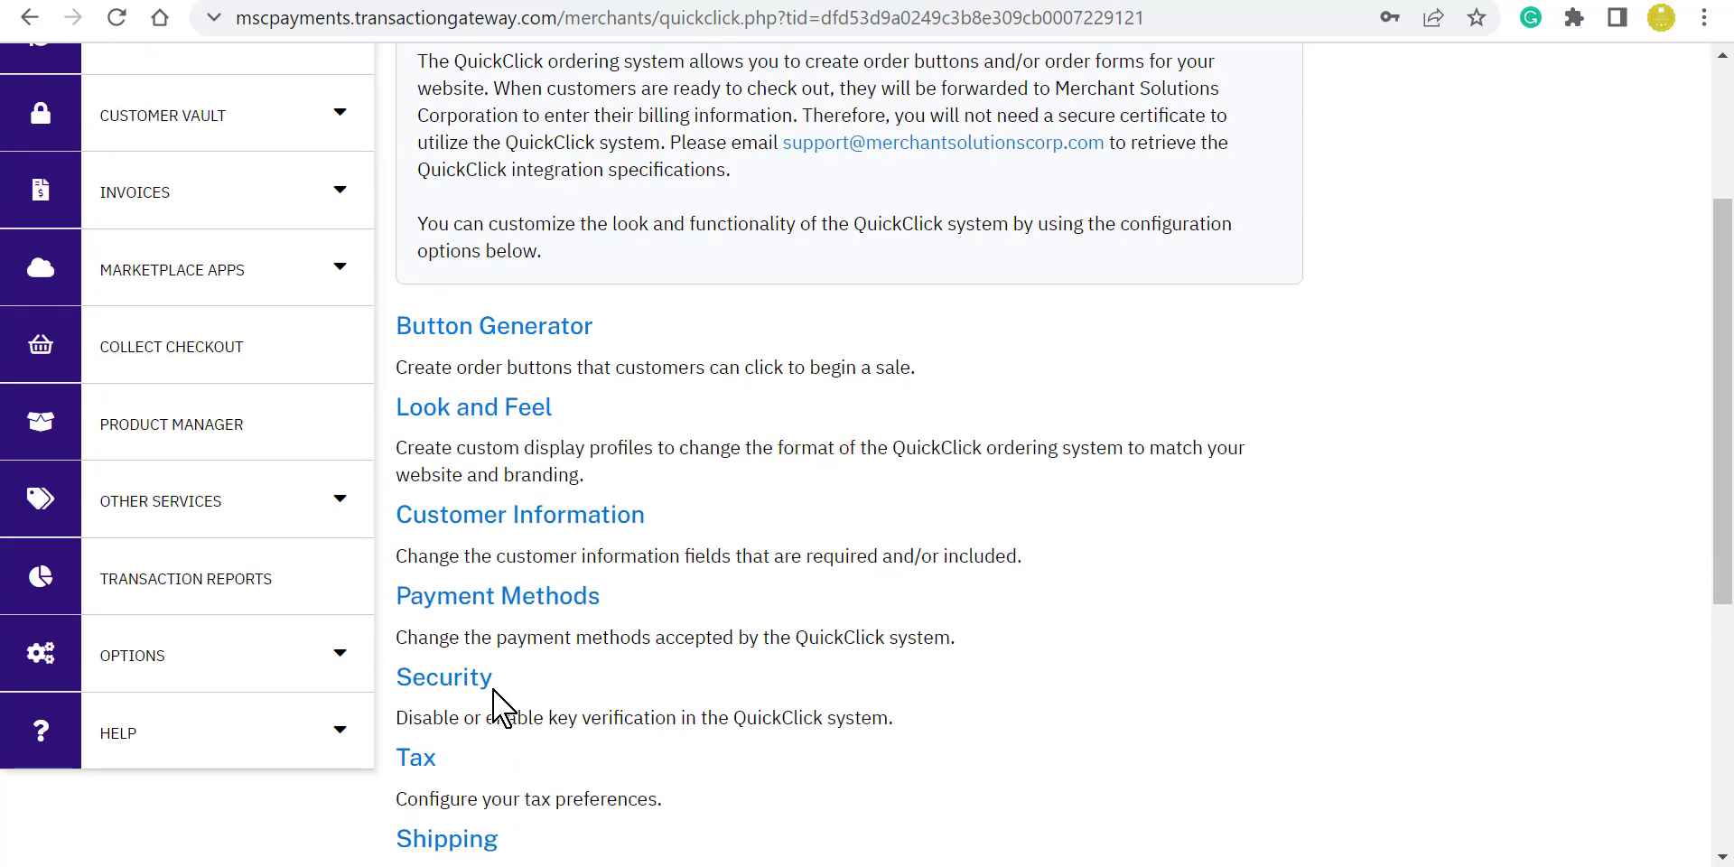
Step: Open the Support page from the help section and review the technical support contact details and document categories
{"action": "left_click", "coordinate": [344, 755]}
{"action": "scroll", "coordinate": [655, 595], "scroll_direction": "down", "scroll_amount": 3}
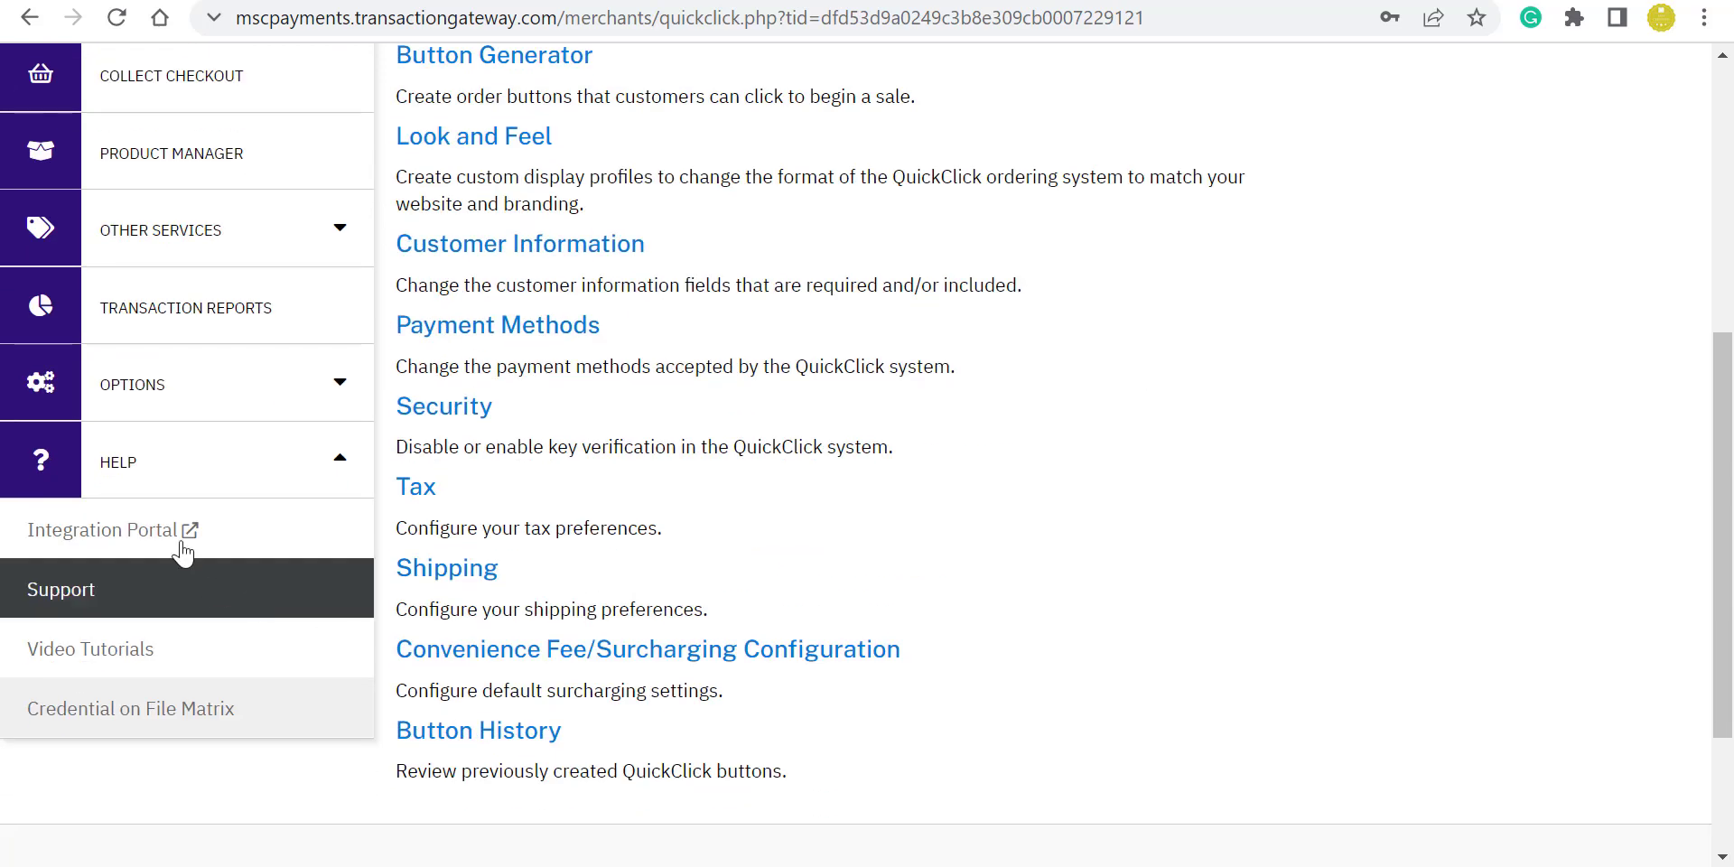
{"action": "left_click", "coordinate": [74, 609]}
{"action": "scroll", "coordinate": [1080, 384], "scroll_direction": "down", "scroll_amount": 5}
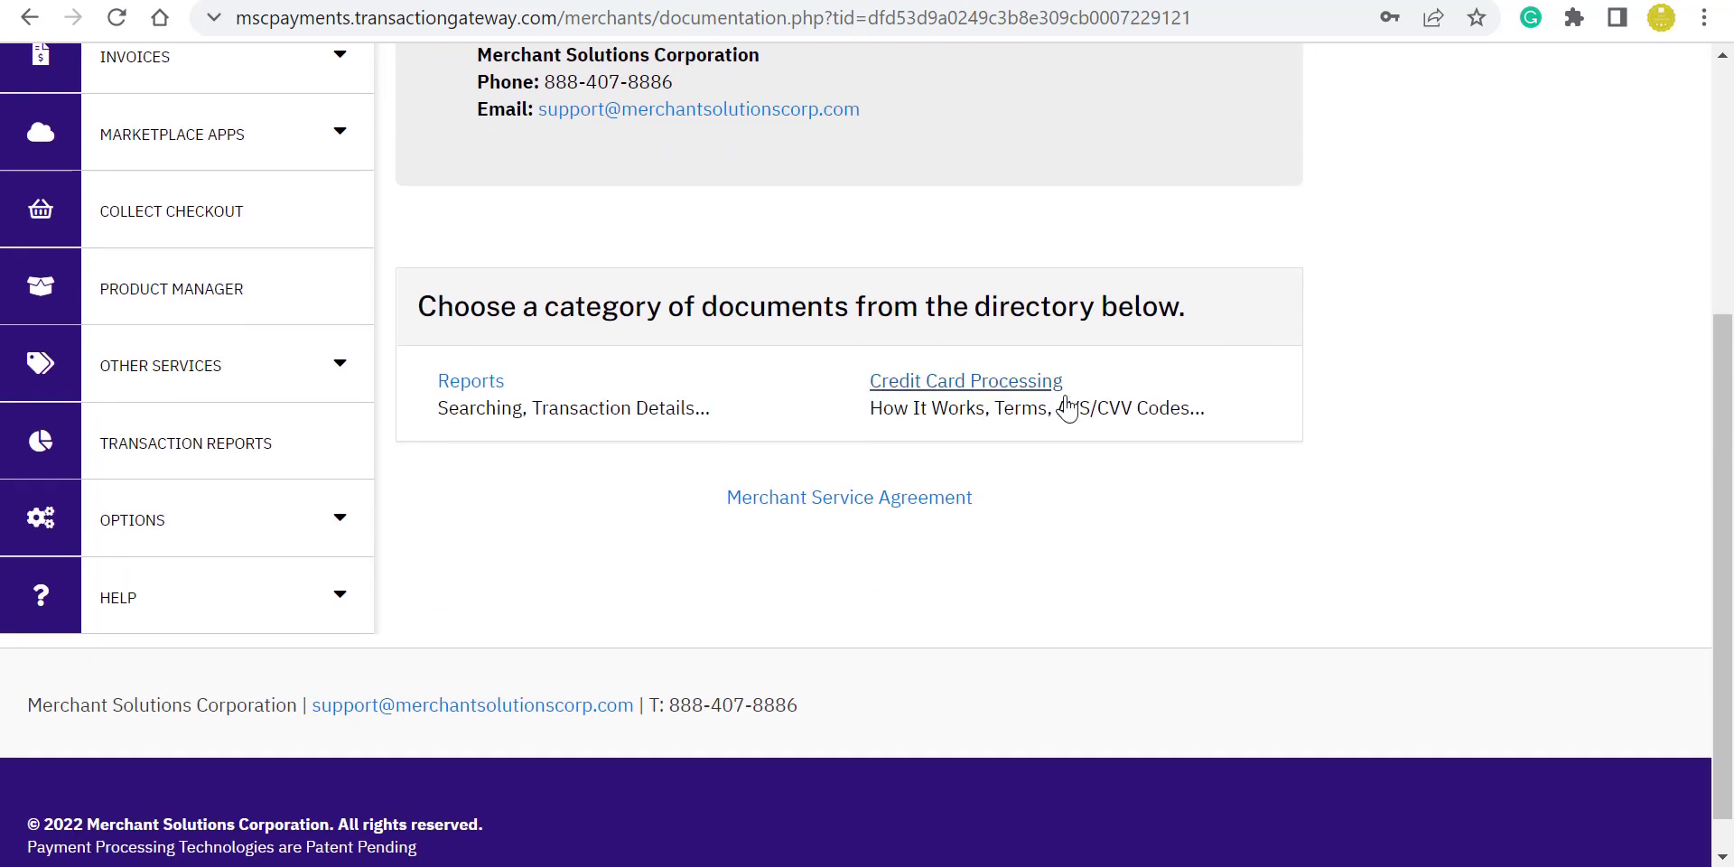
{"action": "scroll", "coordinate": [777, 388], "scroll_direction": "up", "scroll_amount": 5}
{"action": "scroll", "coordinate": [956, 360], "scroll_direction": "down", "scroll_amount": 5}
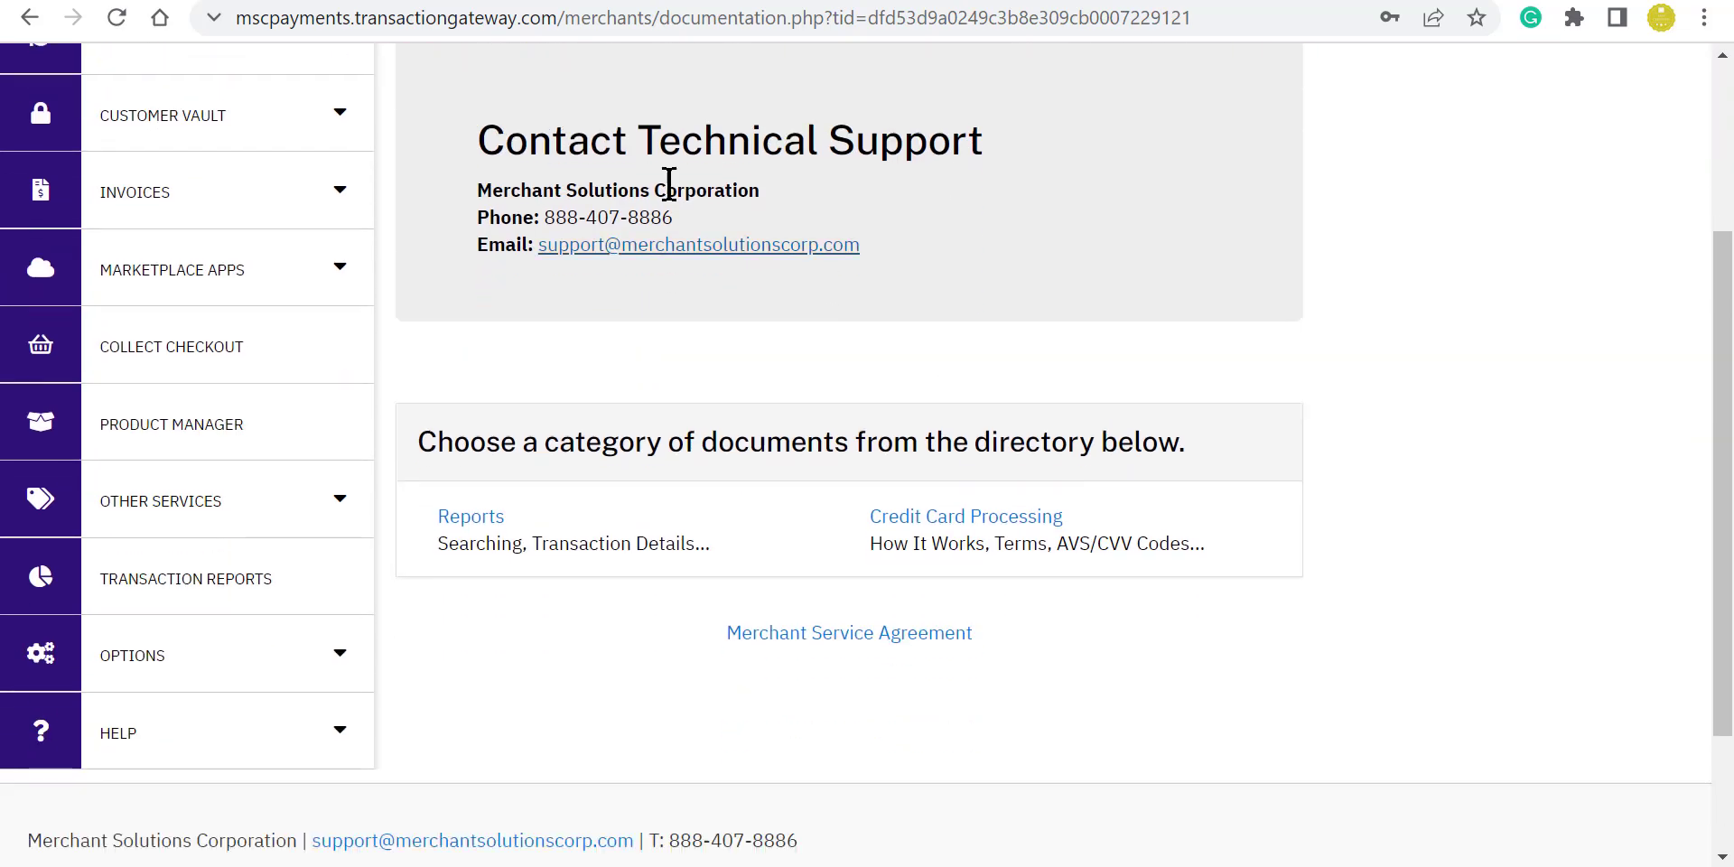
{"action": "scroll", "coordinate": [936, 310], "scroll_direction": "up", "scroll_amount": 5}
{"action": "scroll", "coordinate": [1189, 391], "scroll_direction": "down", "scroll_amount": 5}
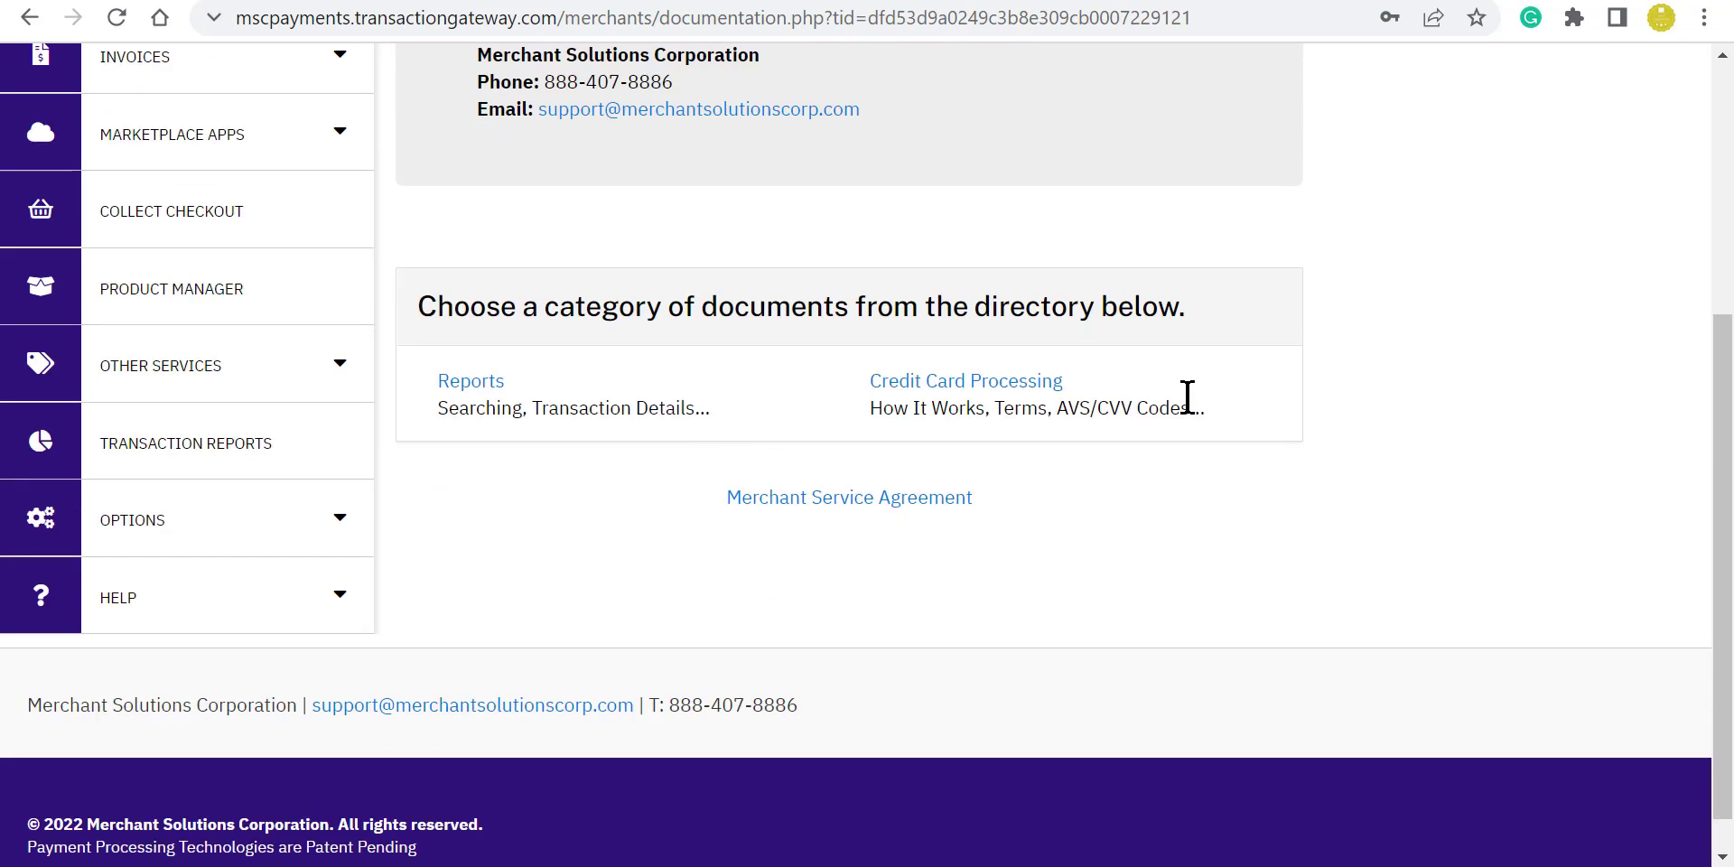
{"action": "scroll", "coordinate": [1185, 394], "scroll_direction": "up", "scroll_amount": 5}
{"action": "left_click_drag", "start_coordinate": [700, 492], "coordinate": [540, 488]}
{"action": "left_click", "coordinate": [1540, 537]}
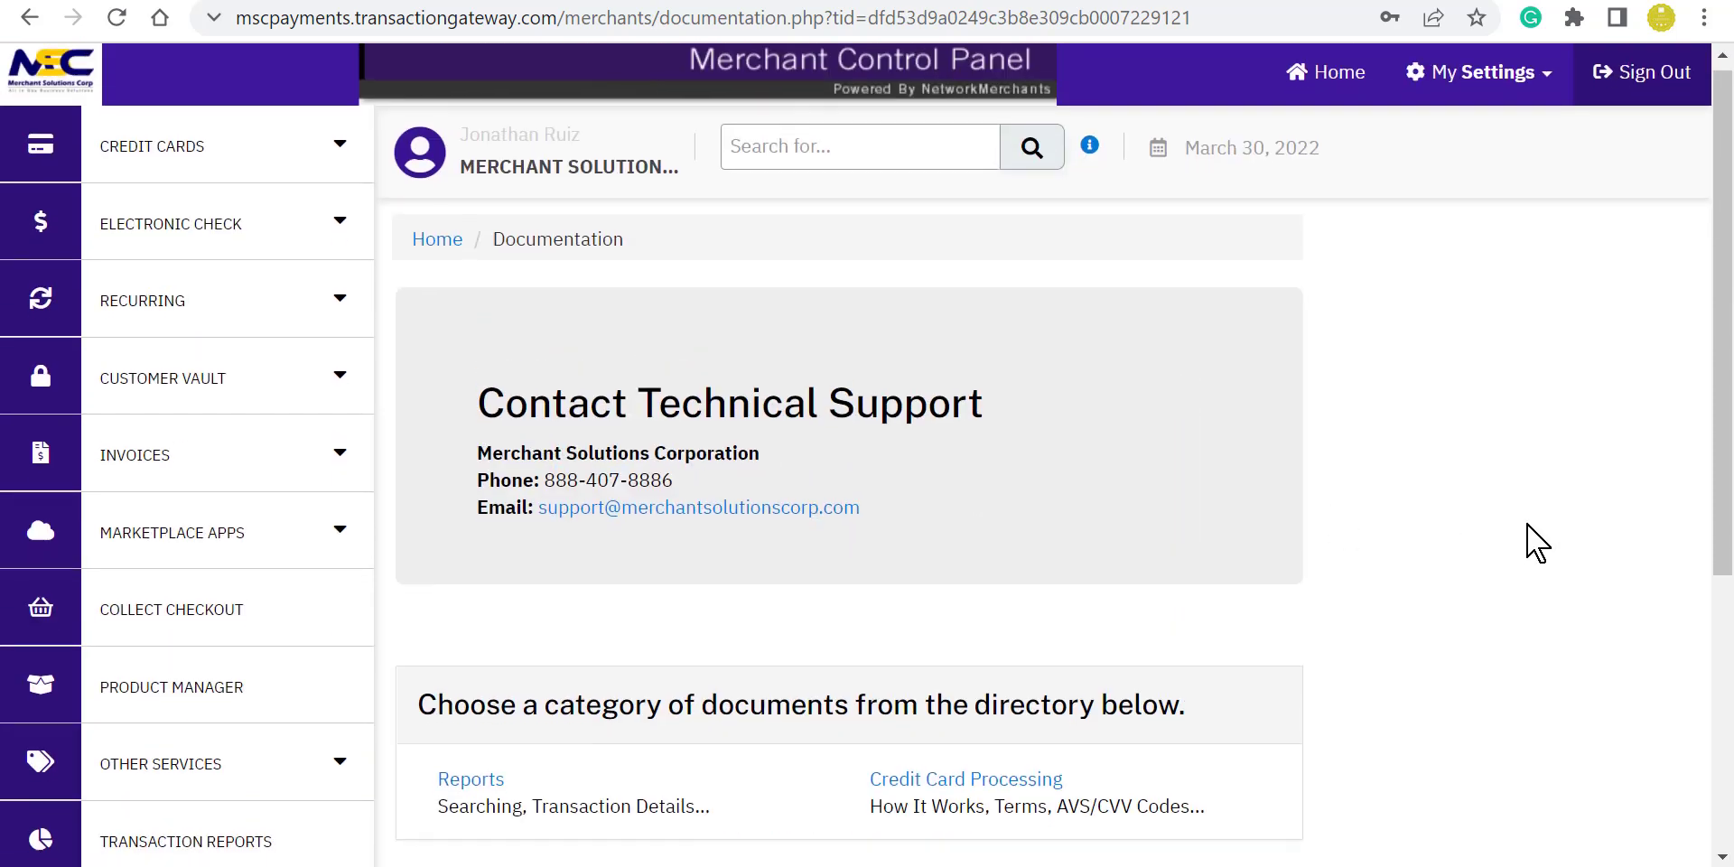
Step: Open the Credential on File Matrix page from the help section and view its content
{"action": "scroll", "coordinate": [171, 546], "scroll_direction": "down", "scroll_amount": 5}
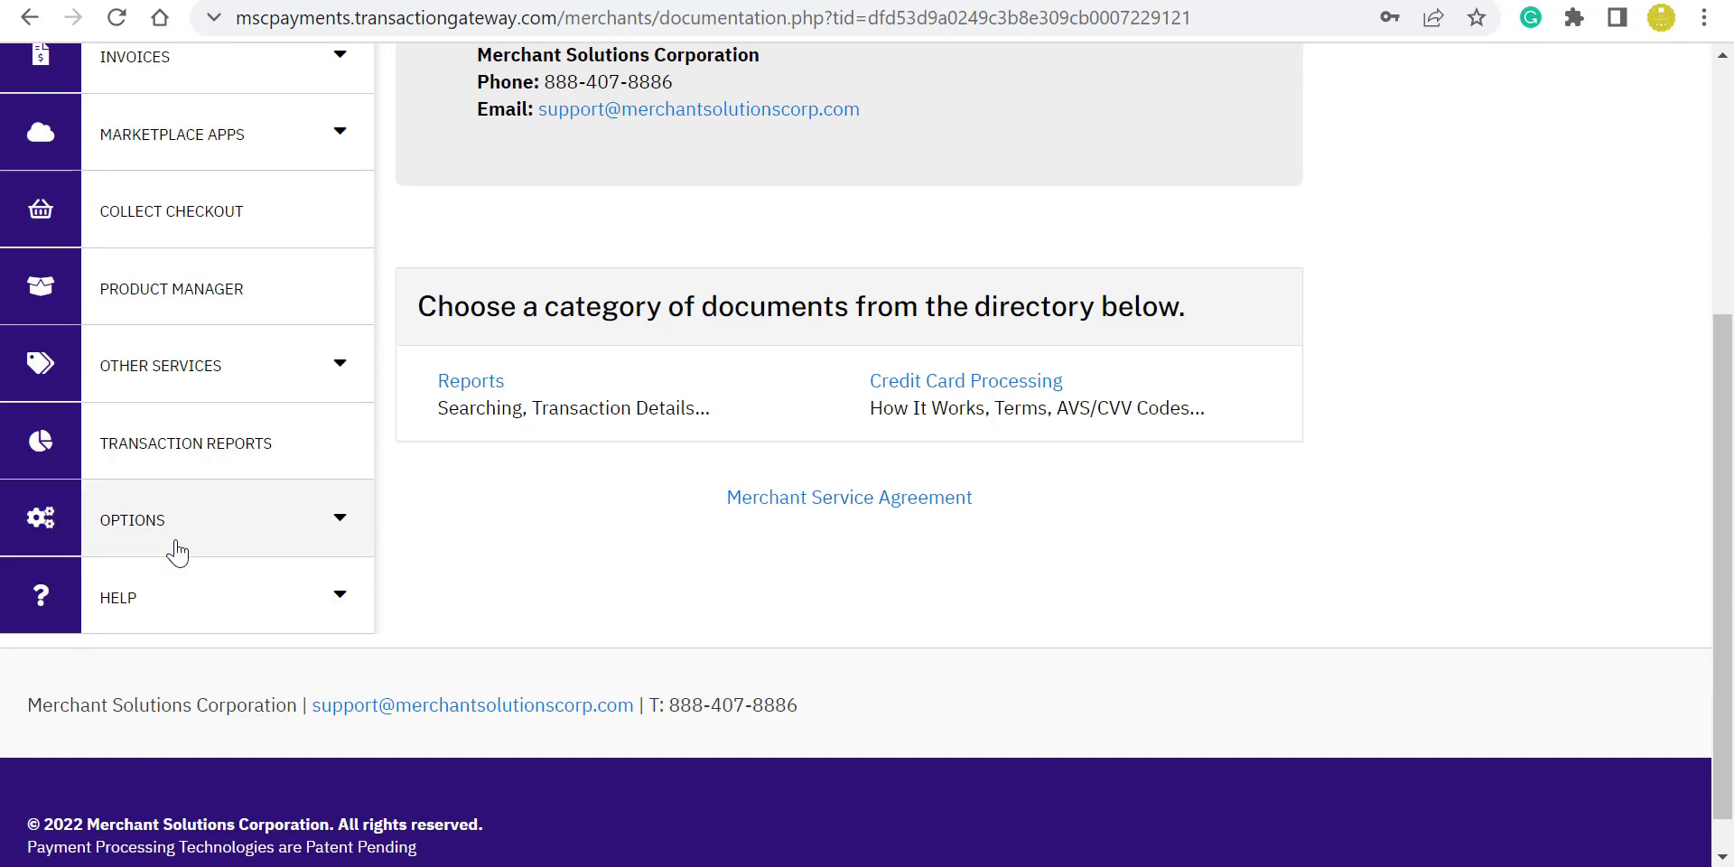
{"action": "left_click", "coordinate": [353, 594]}
{"action": "scroll", "coordinate": [608, 619], "scroll_direction": "down", "scroll_amount": 3}
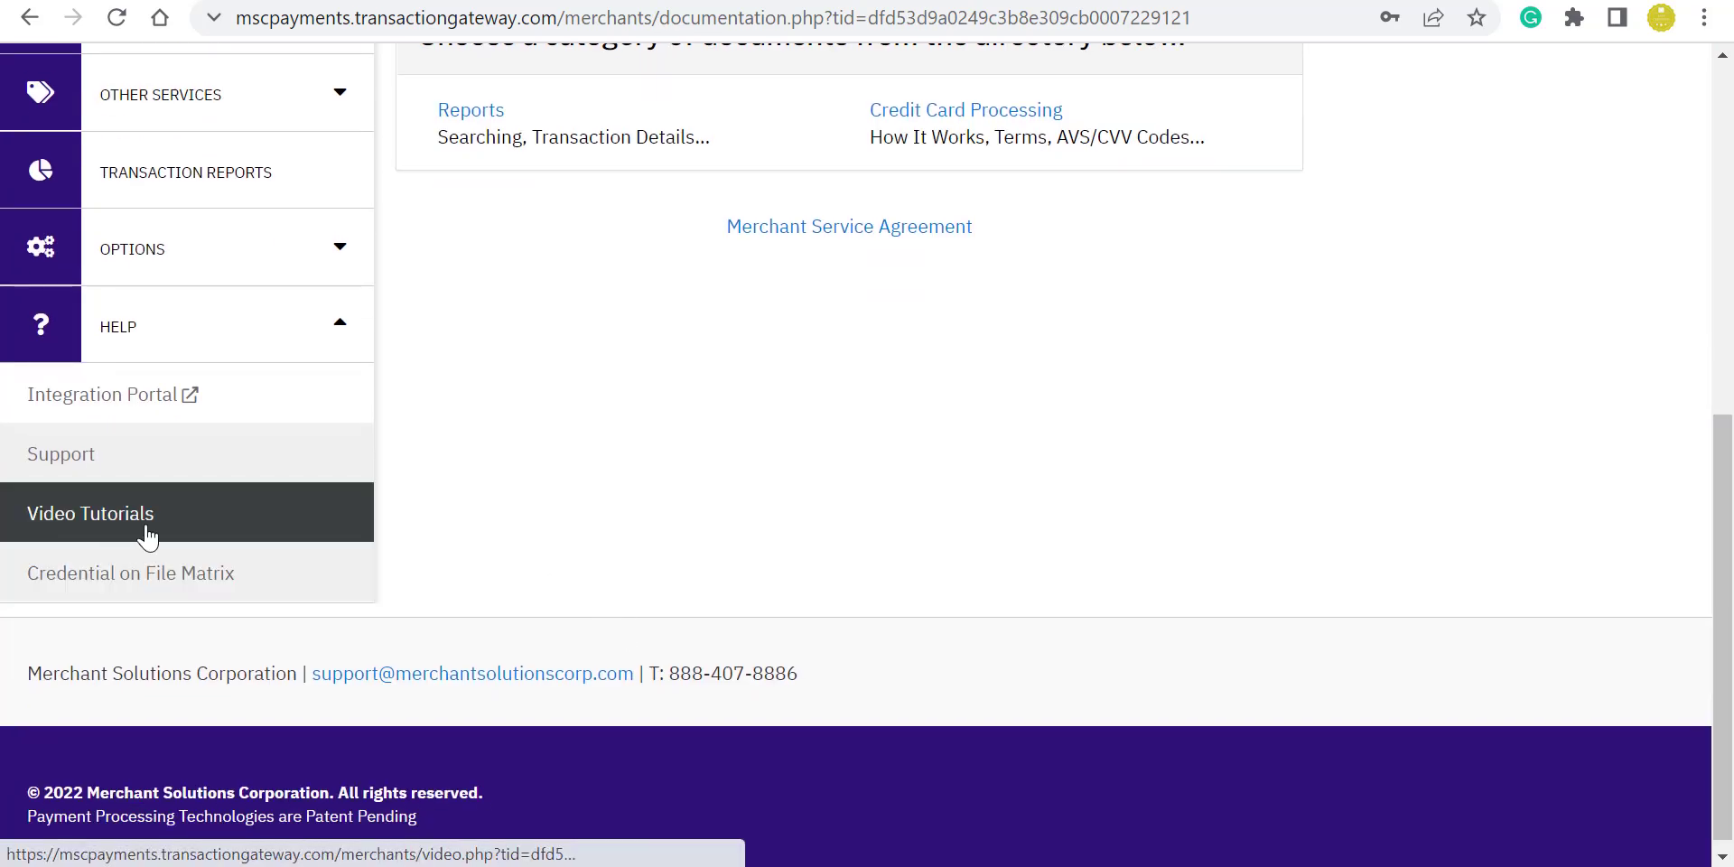
{"action": "left_click", "coordinate": [74, 585]}
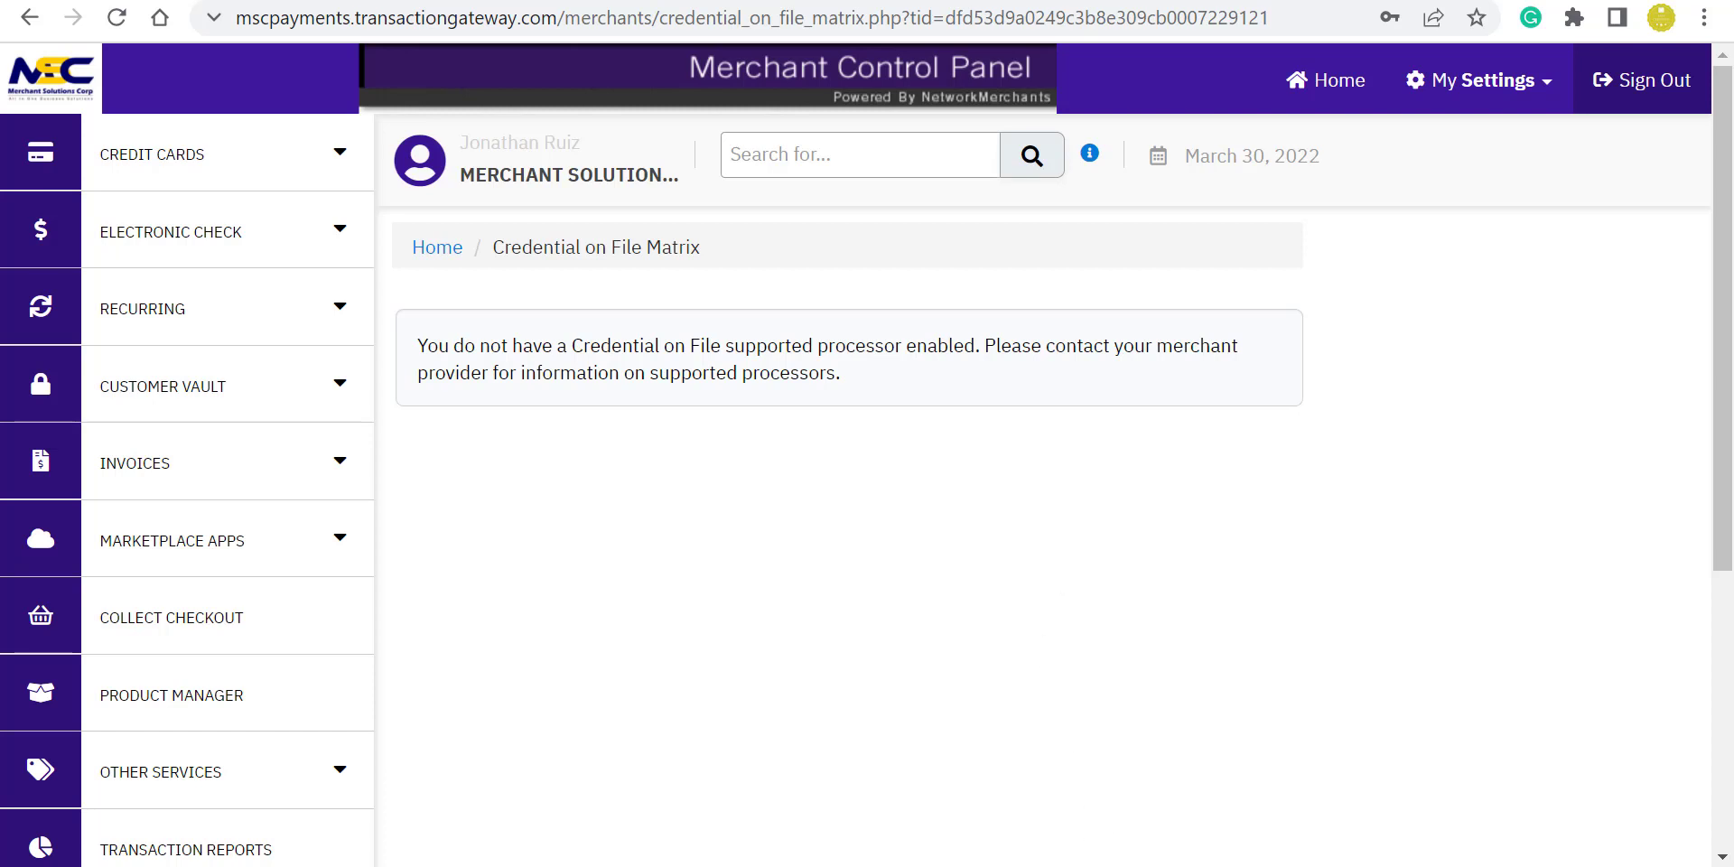
{"action": "left_click", "coordinate": [1639, 784]}
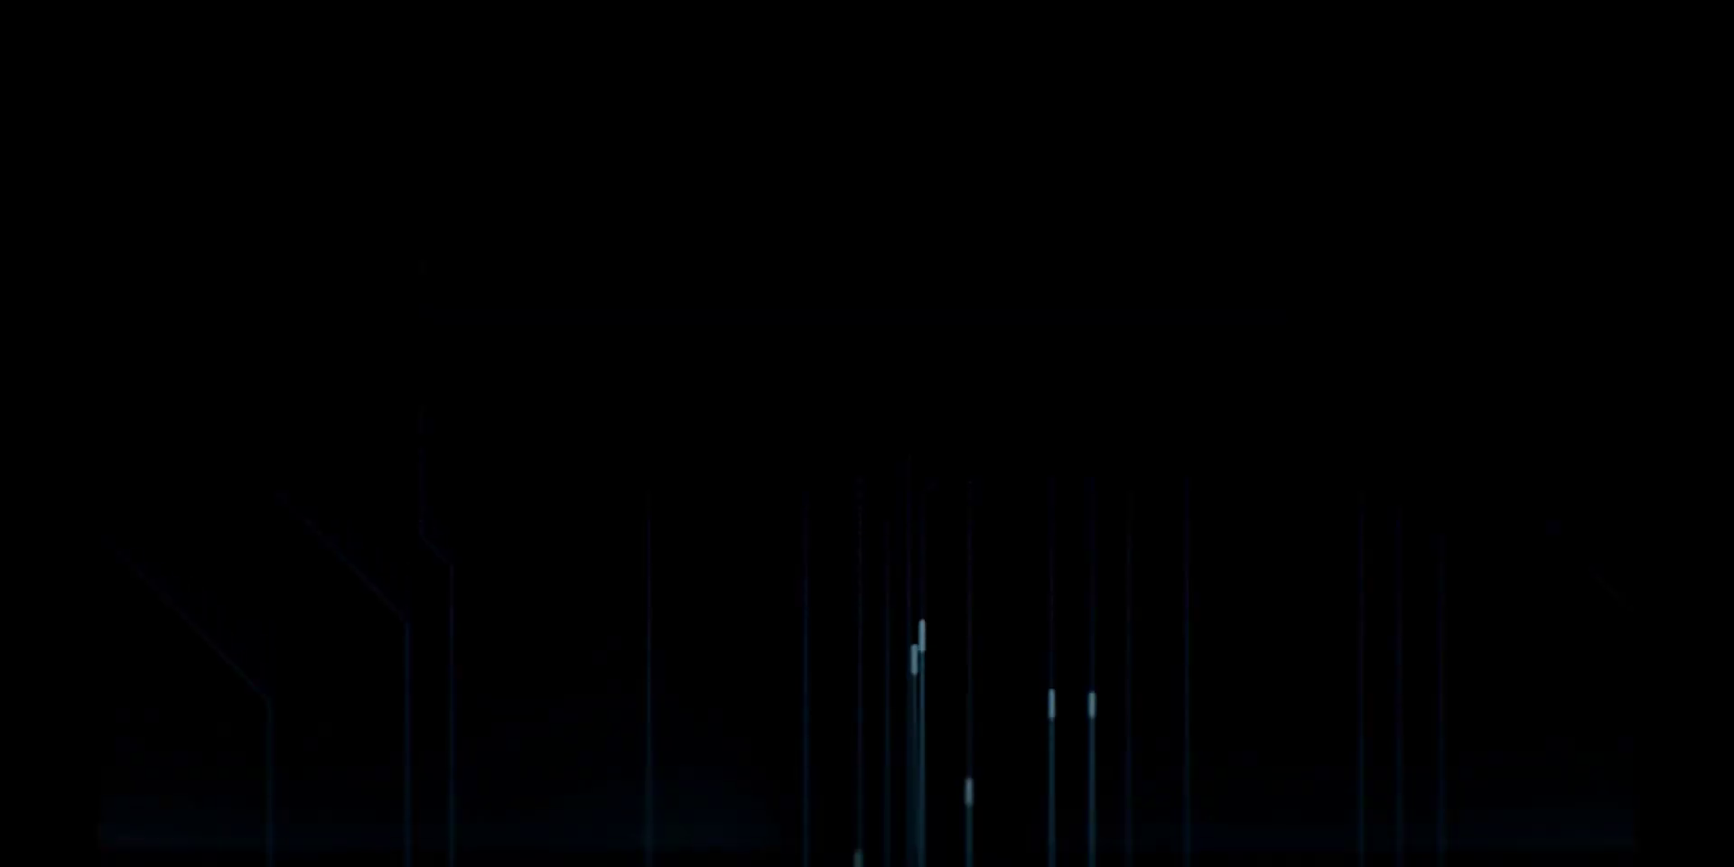